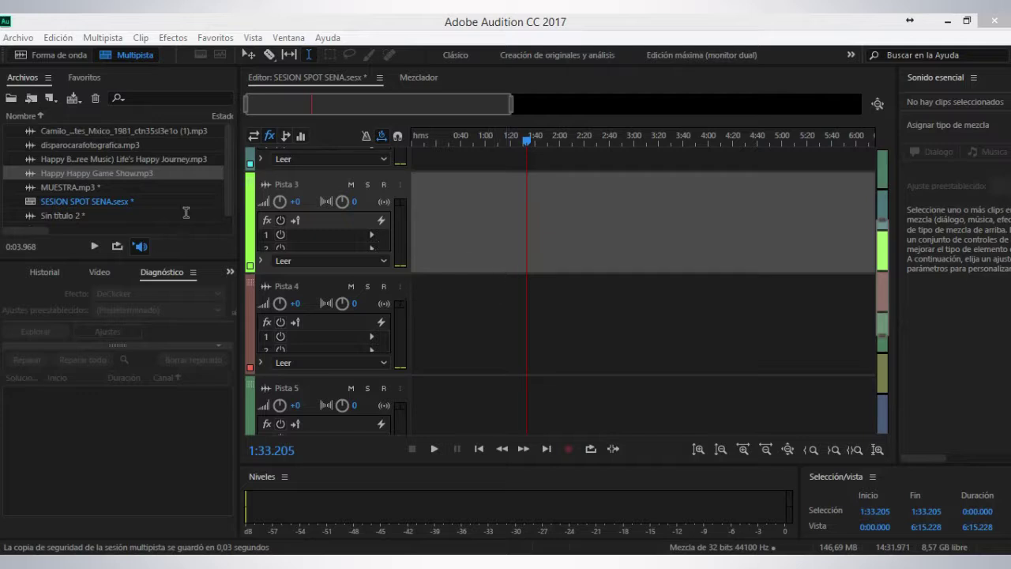
- Add Happy Happy Game Show.mp3 at the start of Pista 3 and delete the silence after 2:33.058 in its waveform
left_click_drag(75, 171, 449, 196)
double_click(449, 194)
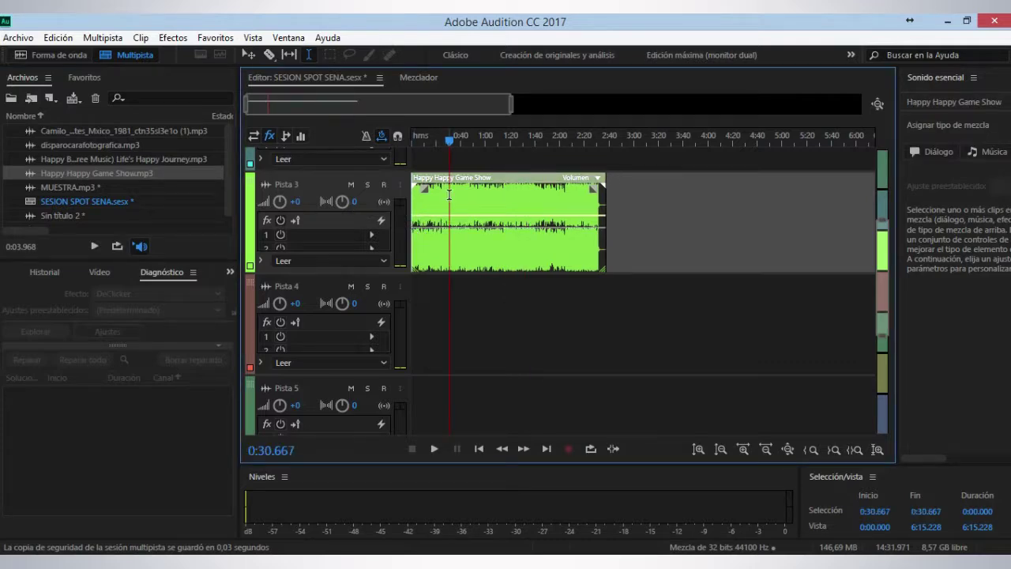
left_click(809, 220)
left_click_drag(814, 220, 857, 237)
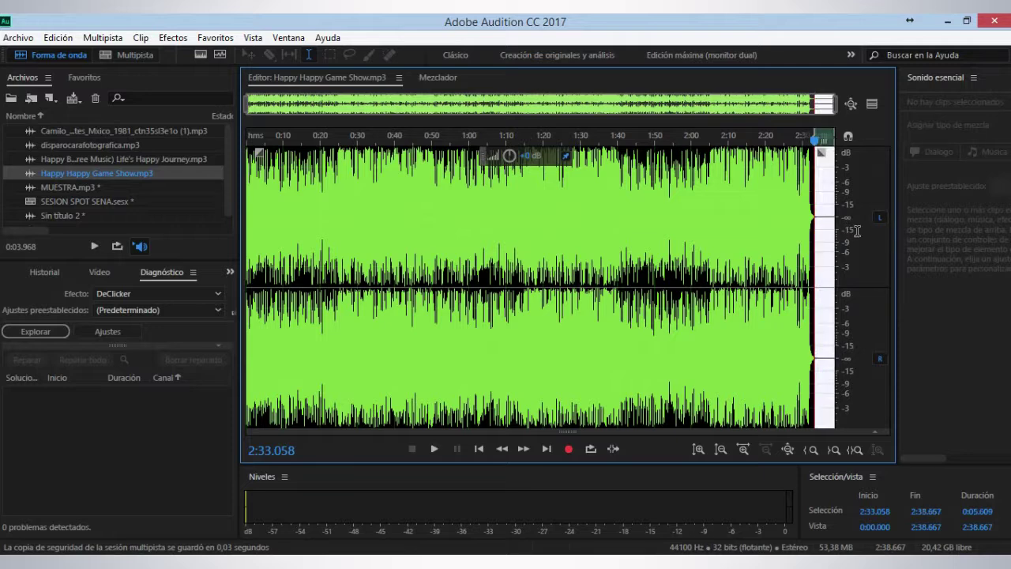
key("Delete")
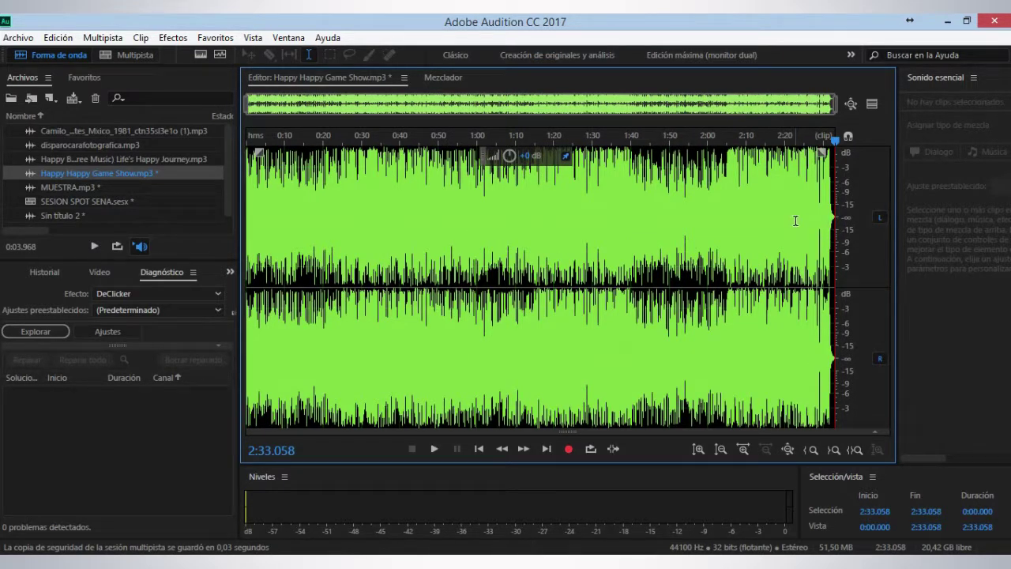
key("8")
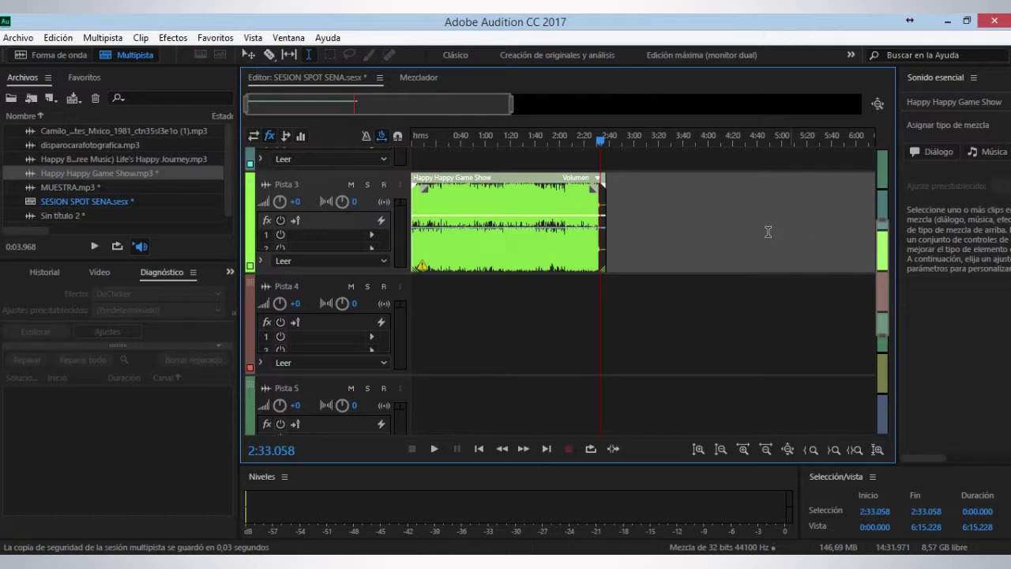
- Widen the Sonido esencial panel, assign the Pista 3 clip the Música mix type and apply the preset Remezclar a 30 segundos
scroll(580, 147, "up", 3)
left_click(593, 192)
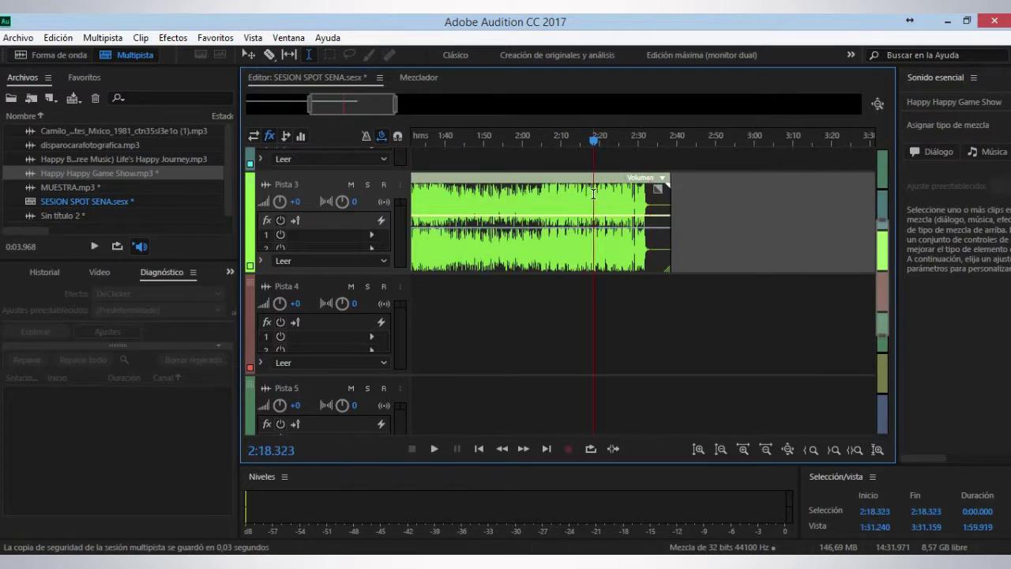
key("Home")
scroll(526, 139, "down", 3)
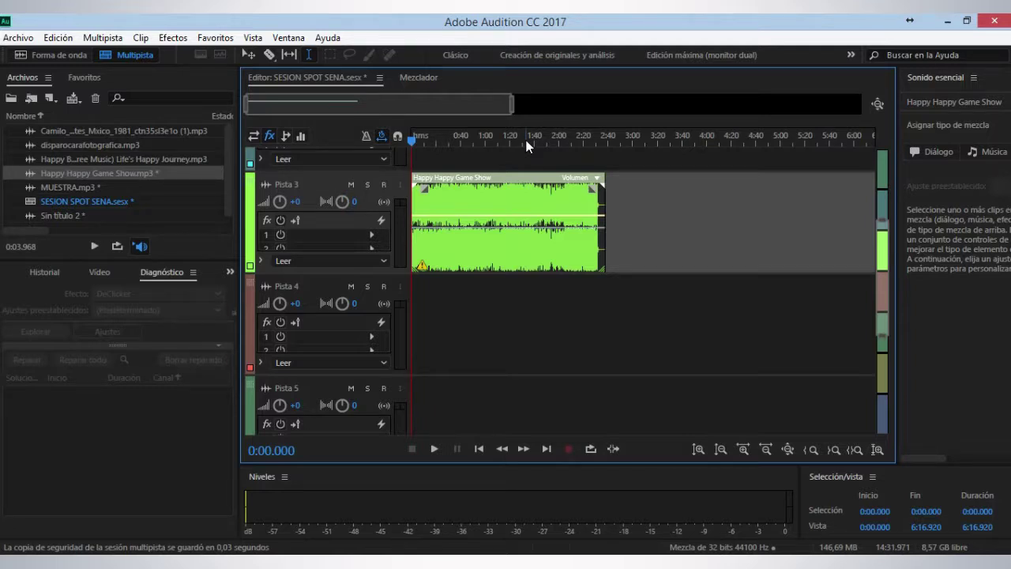
left_click_drag(896, 174, 727, 184)
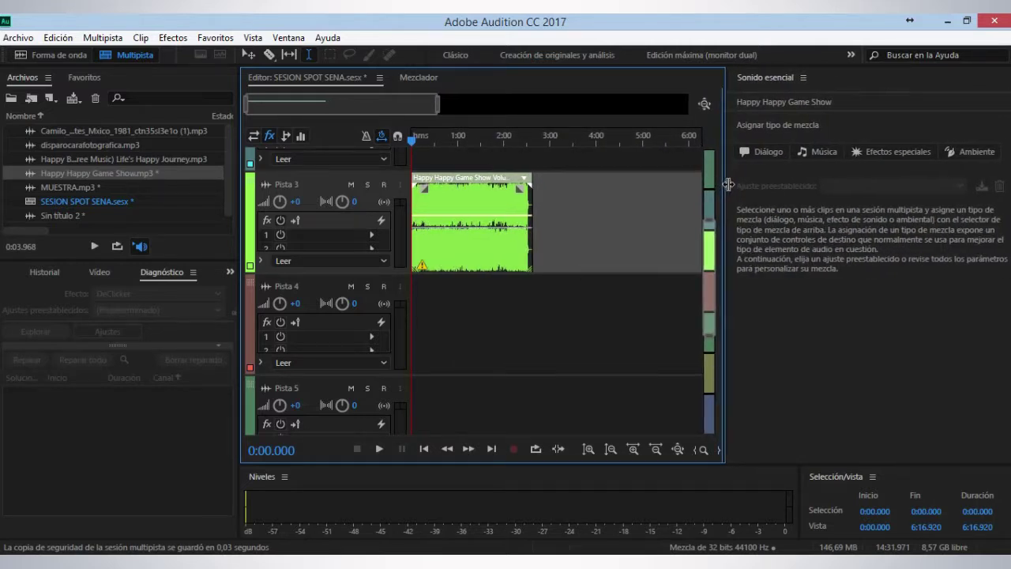
left_click(496, 207)
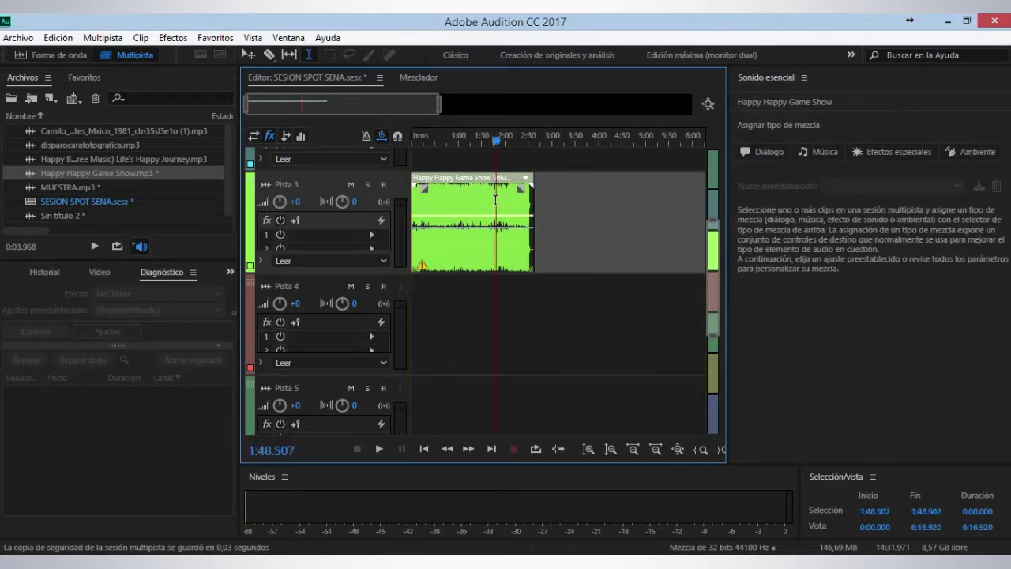
left_click(817, 153)
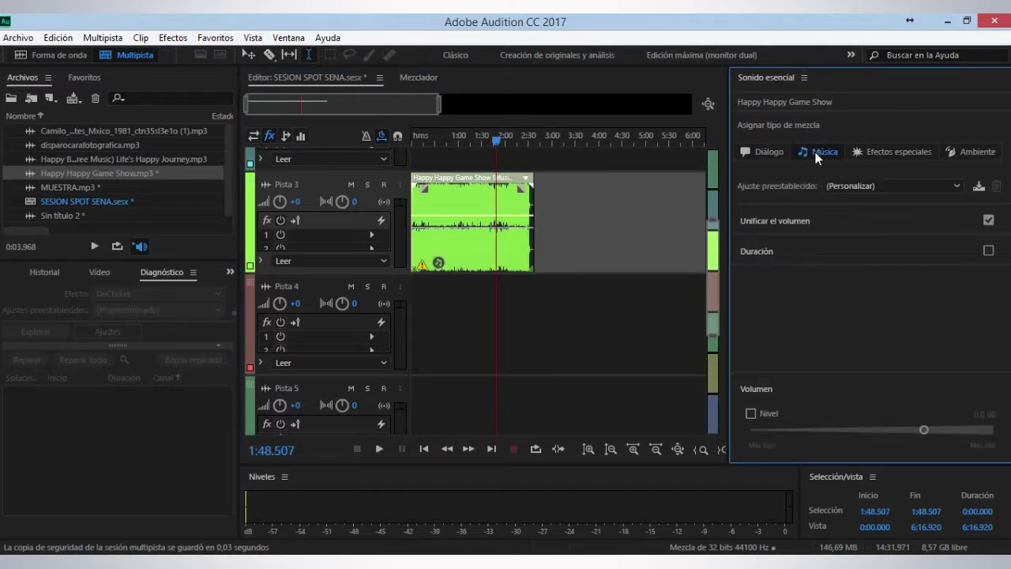
left_click(953, 187)
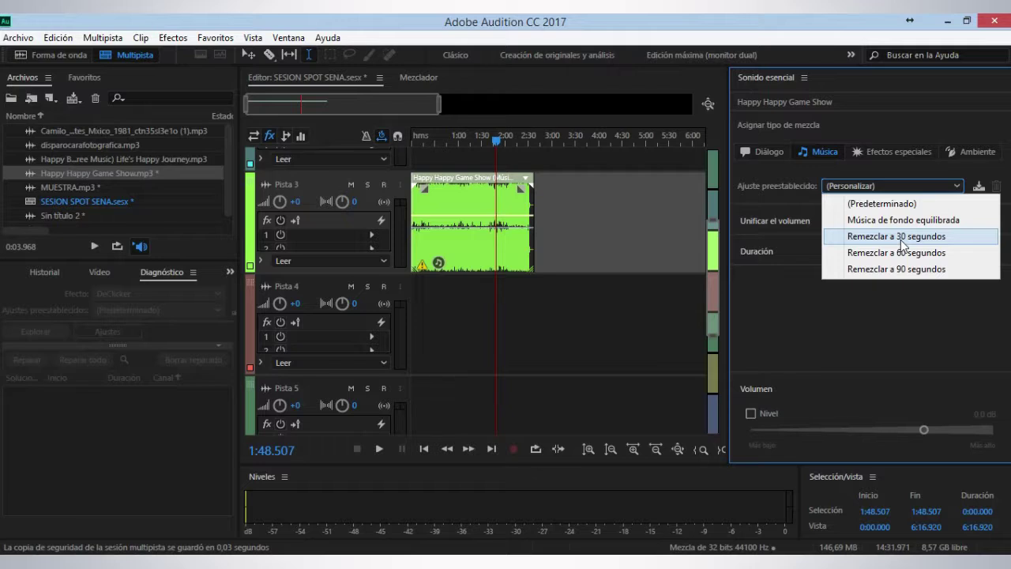
left_click(901, 237)
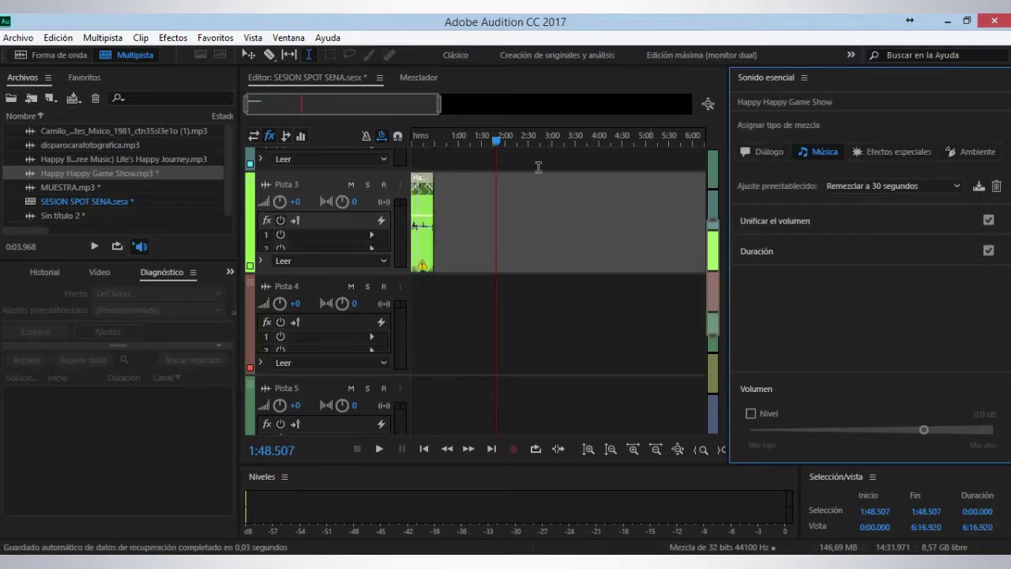
- Compare the remixed clip on Pista 3 with the full source waveform of Happy Happy Game Show.mp3, including its ending
scroll(403, 103, "up", 5)
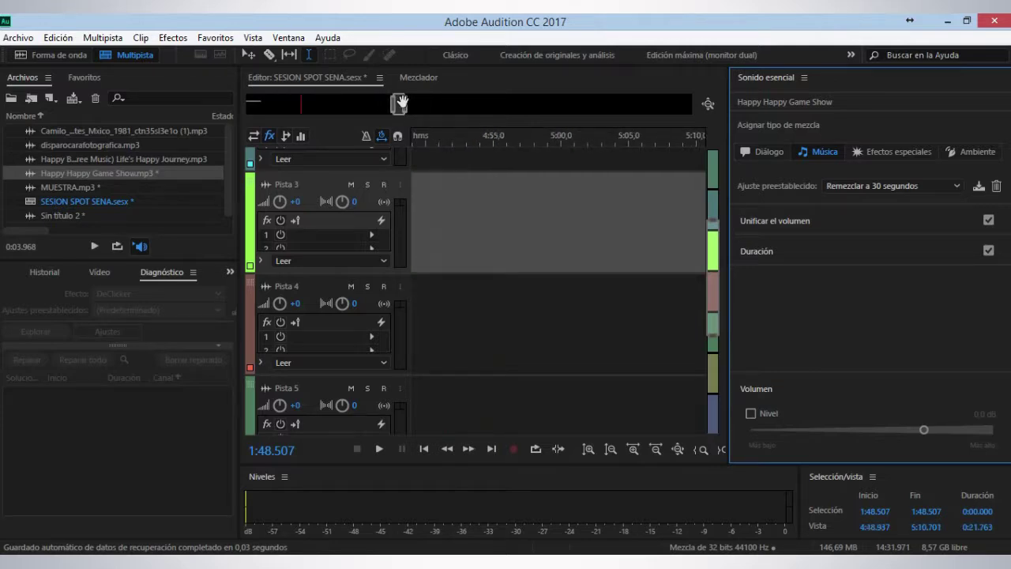
key("Home")
scroll(456, 135, "down", 3)
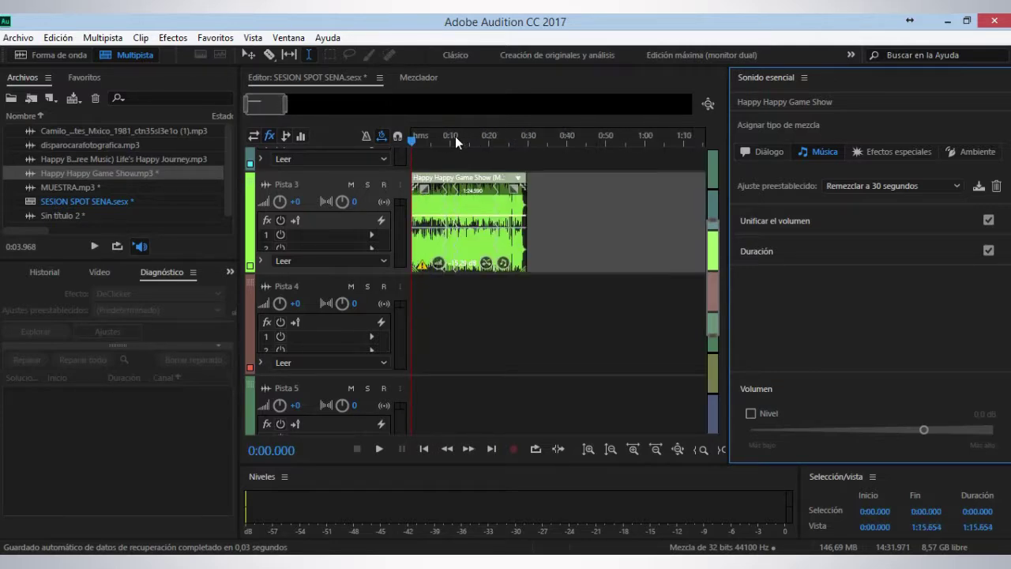
left_click(507, 199)
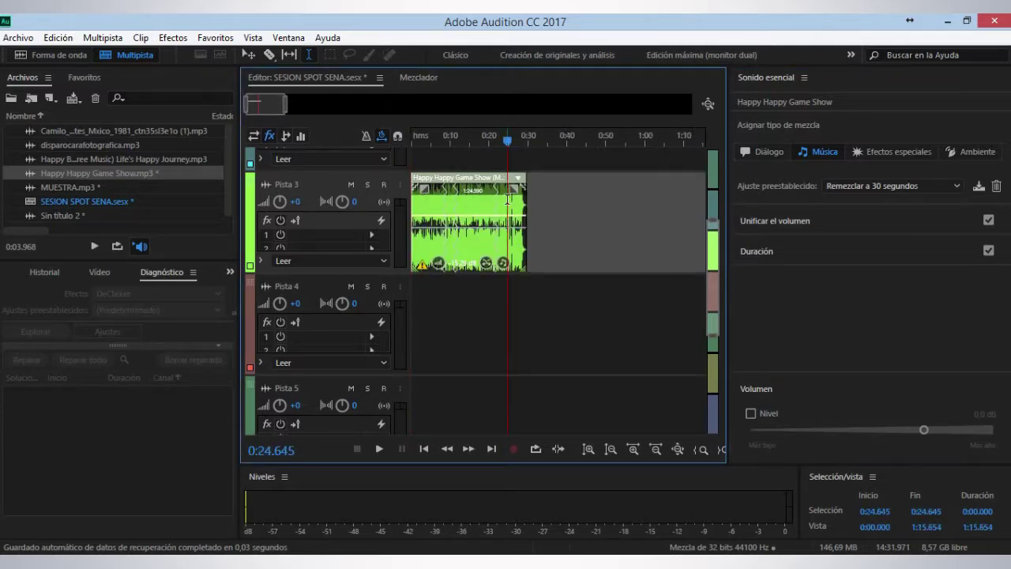
double_click(507, 200)
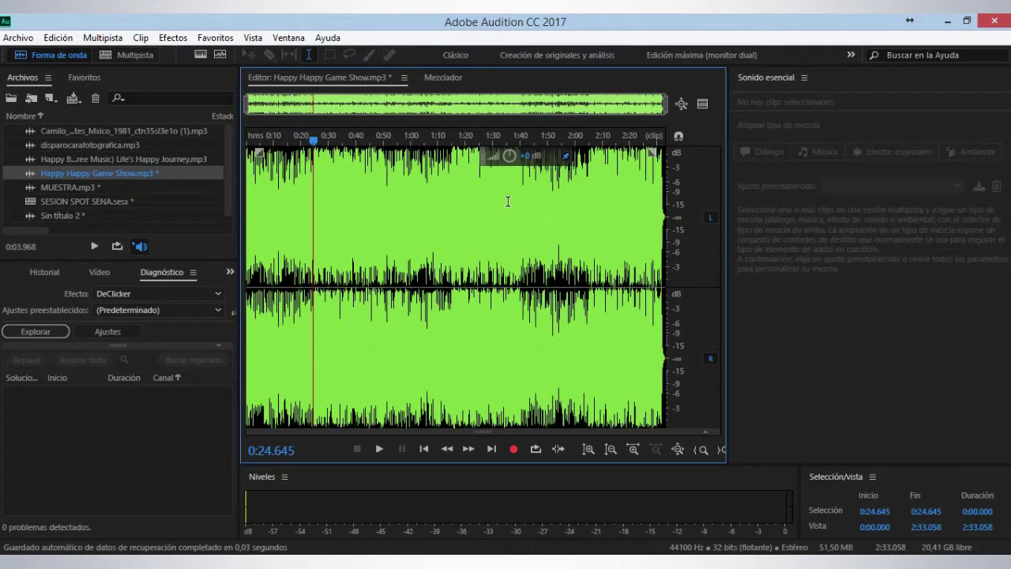
left_click(612, 194)
left_click(644, 193)
left_click(641, 199)
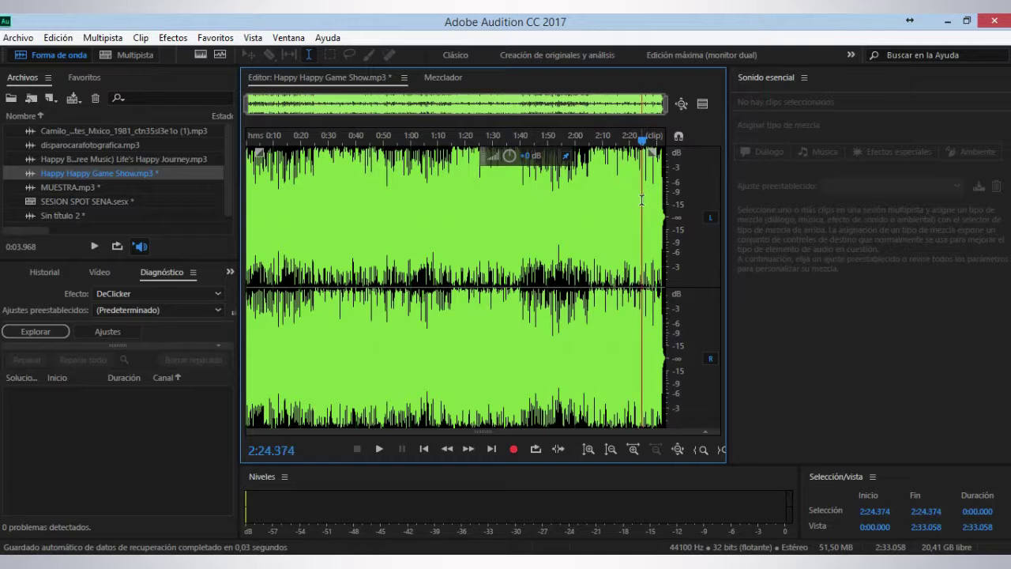
key("0")
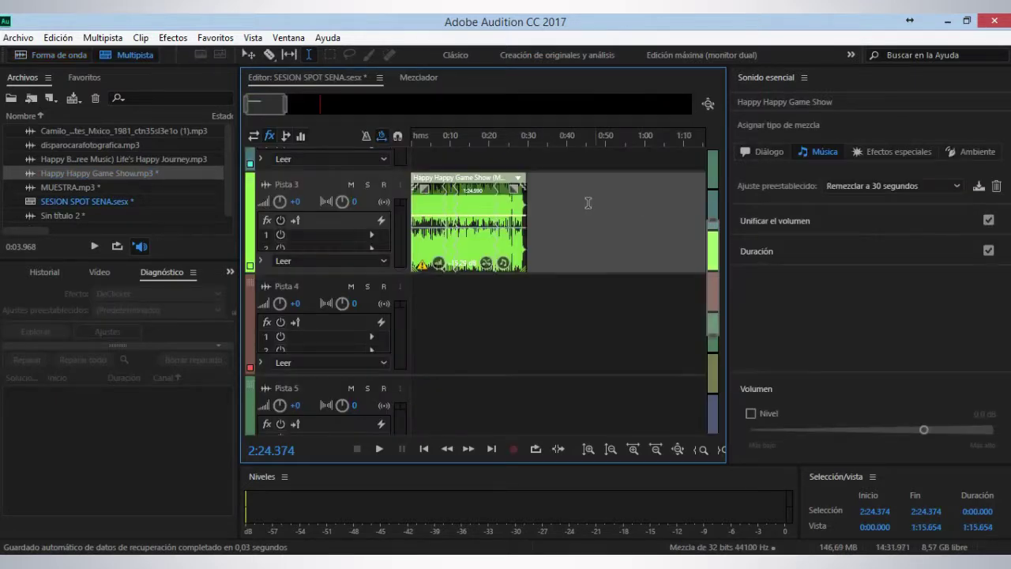
- Inspect the cut points of the remixed clip on Pista 3 and play it from the start to hear its transitions and ending
scroll(515, 145, "up", 3)
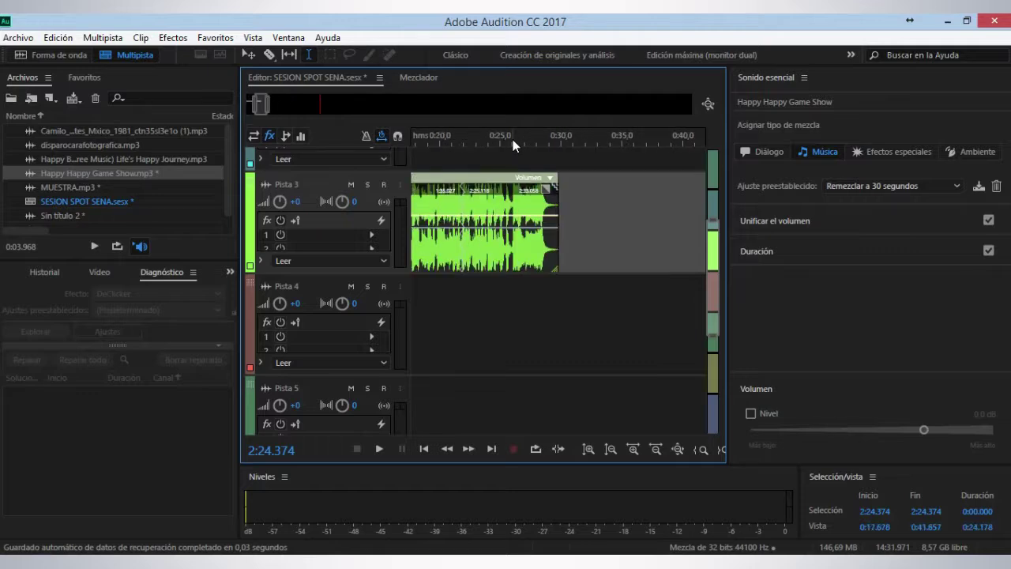
key("Home")
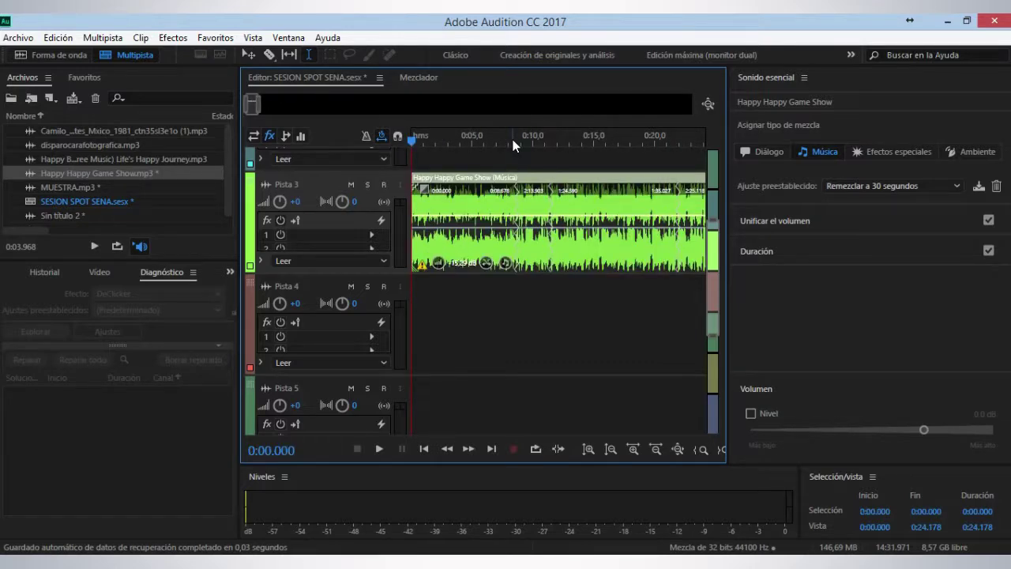
scroll(525, 144, "up", 5)
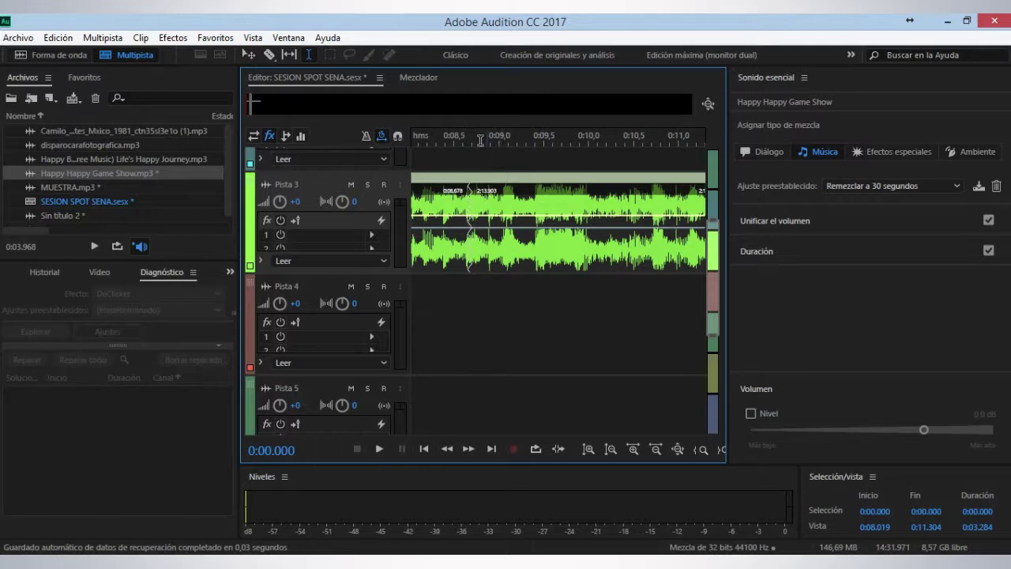
scroll(484, 139, "down", 4)
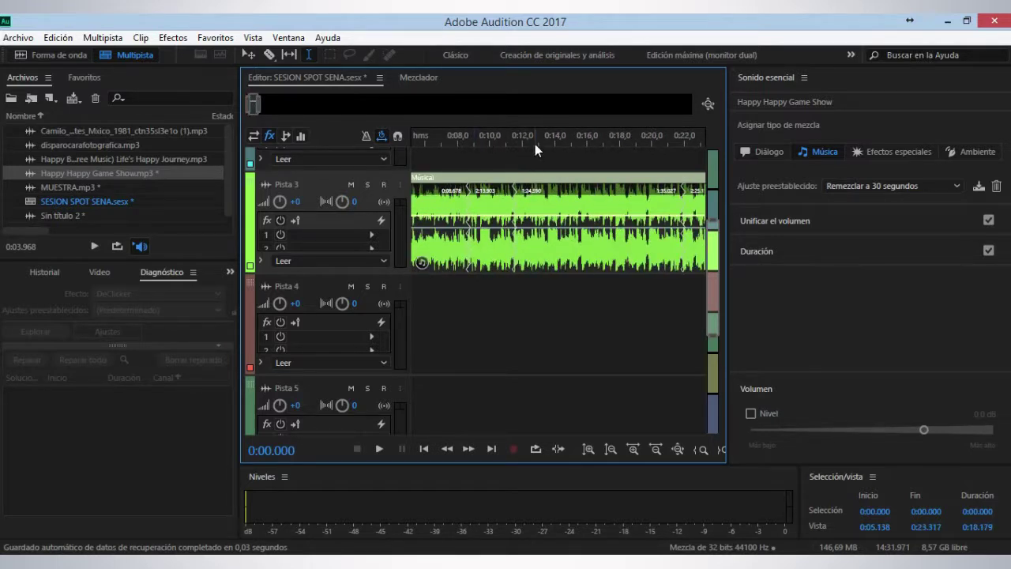
key("Home")
key("space")
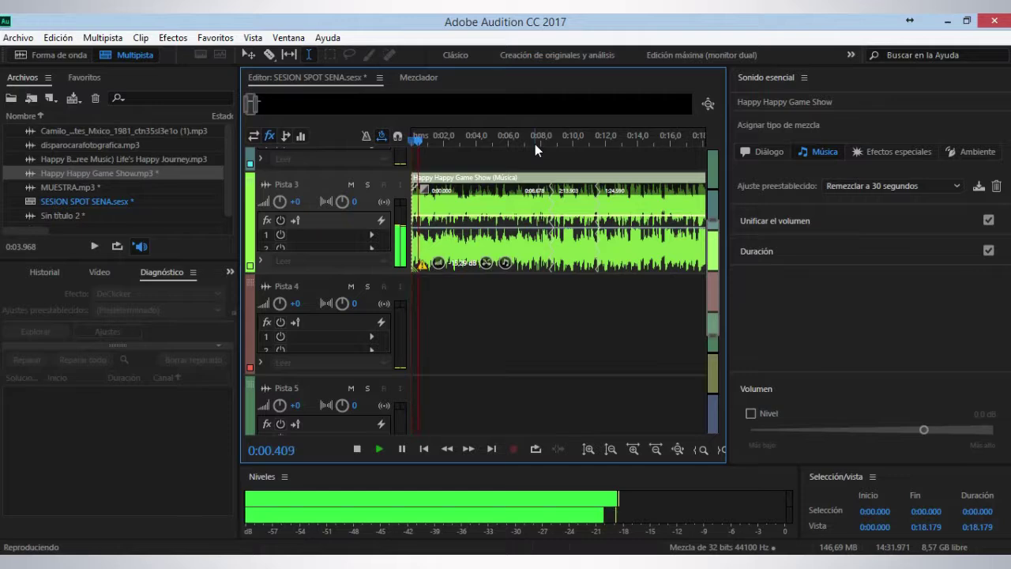
scroll(476, 137, "down", 3)
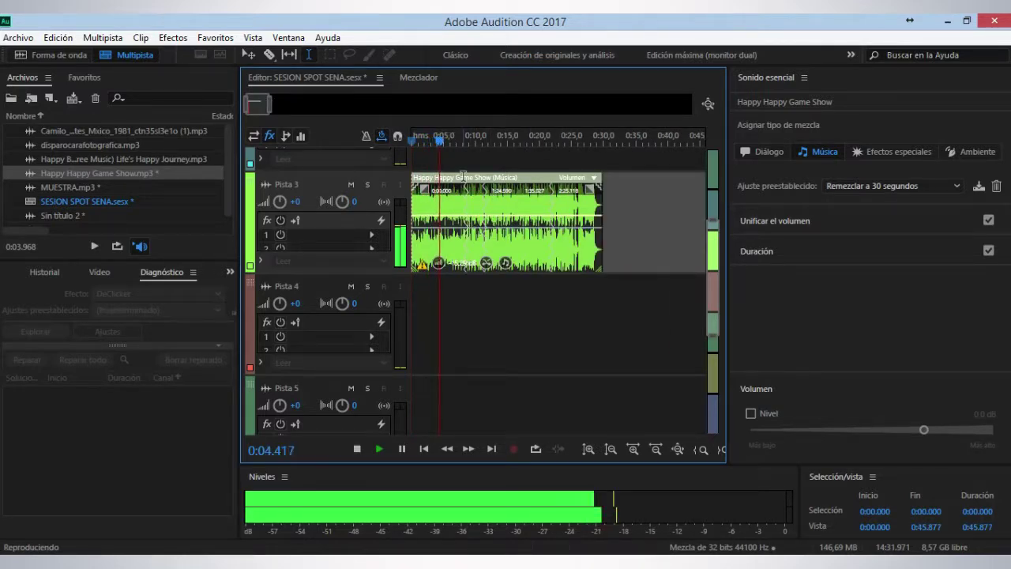
scroll(465, 140, "up", 3)
scroll(458, 136, "up", 5)
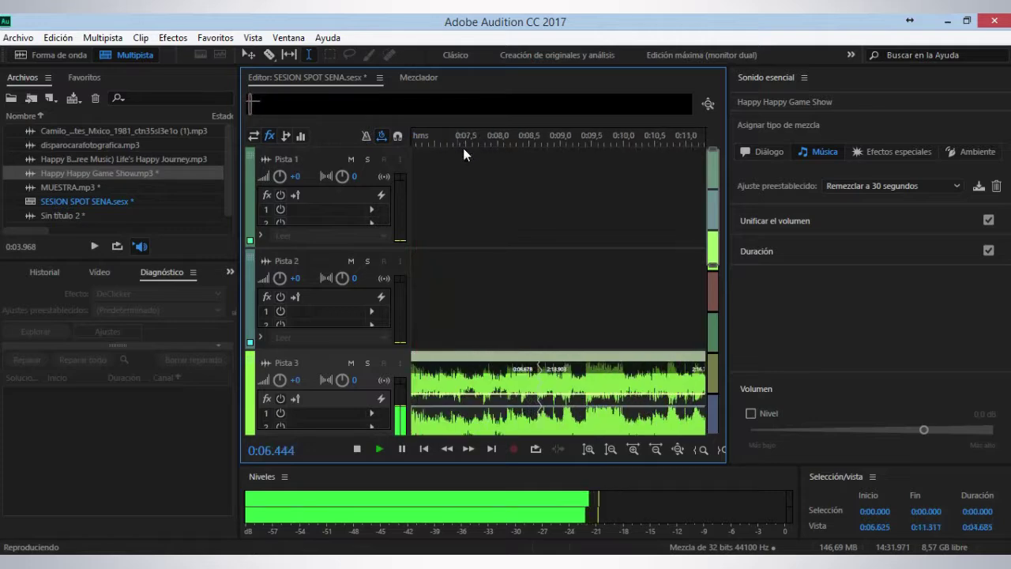
scroll(517, 201, "down", 2)
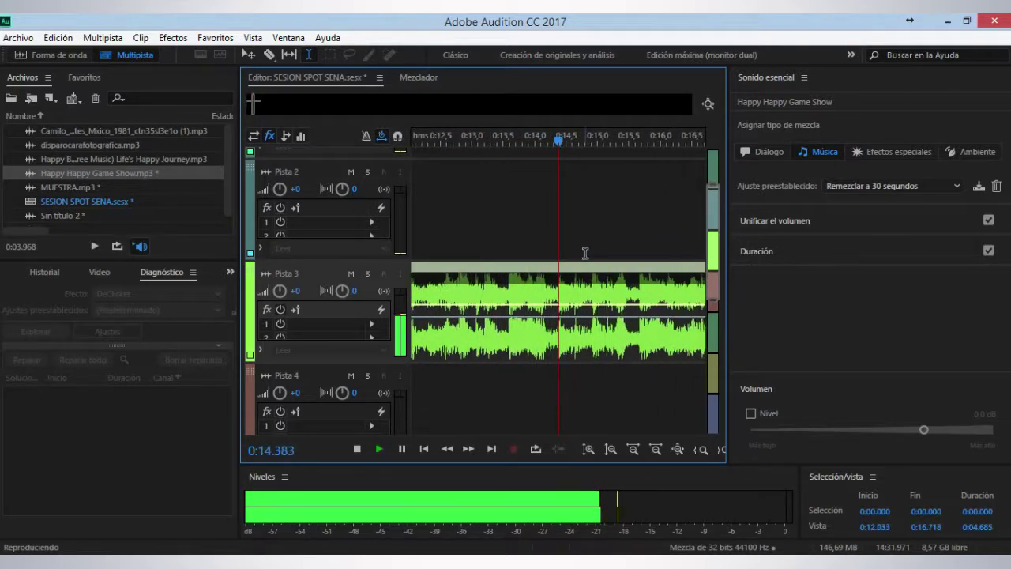
scroll(543, 139, "down", 3)
scroll(543, 140, "down", 4)
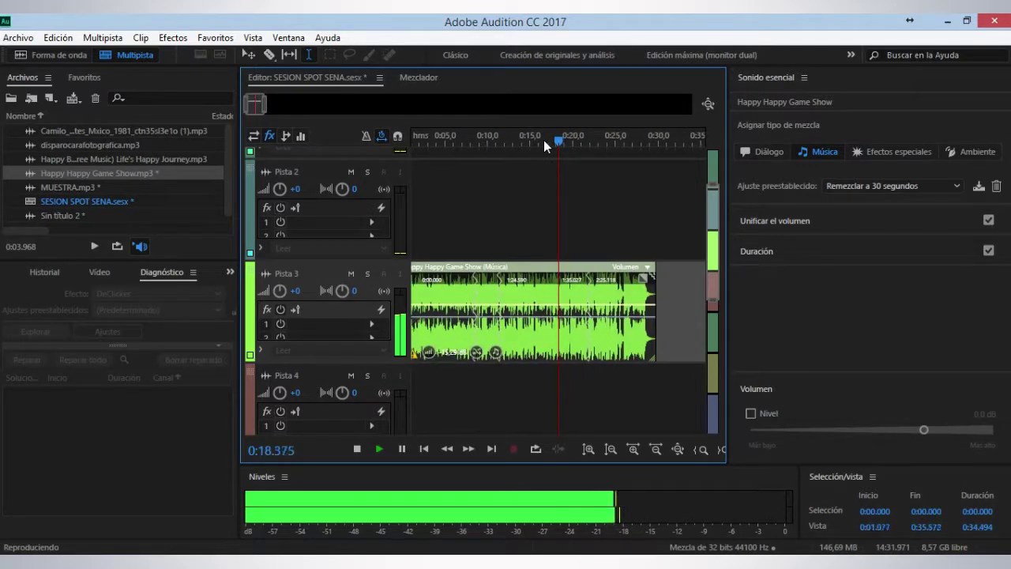
scroll(596, 135, "up", 4)
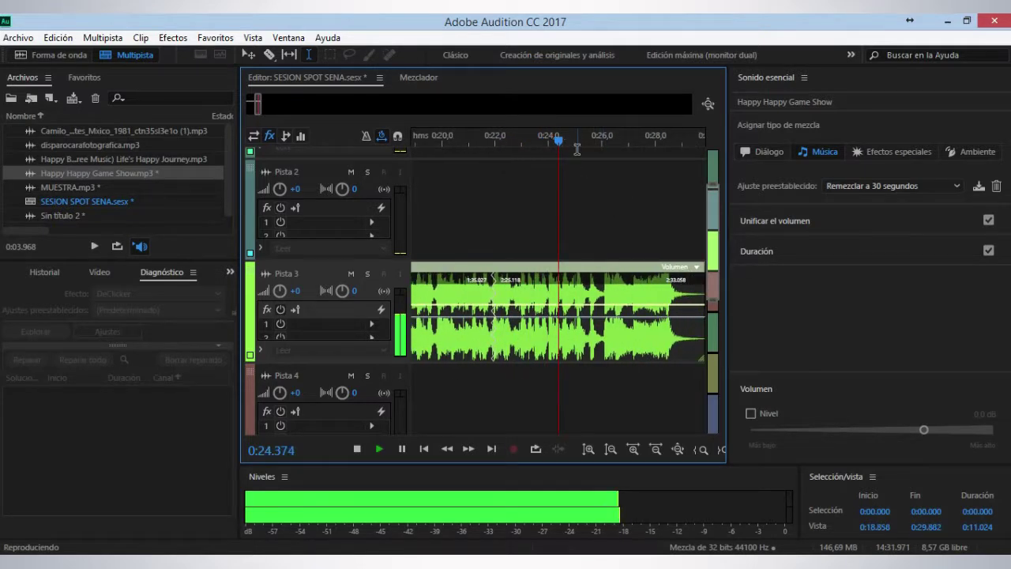
scroll(579, 142, "down", 4)
scroll(579, 142, "down", 2)
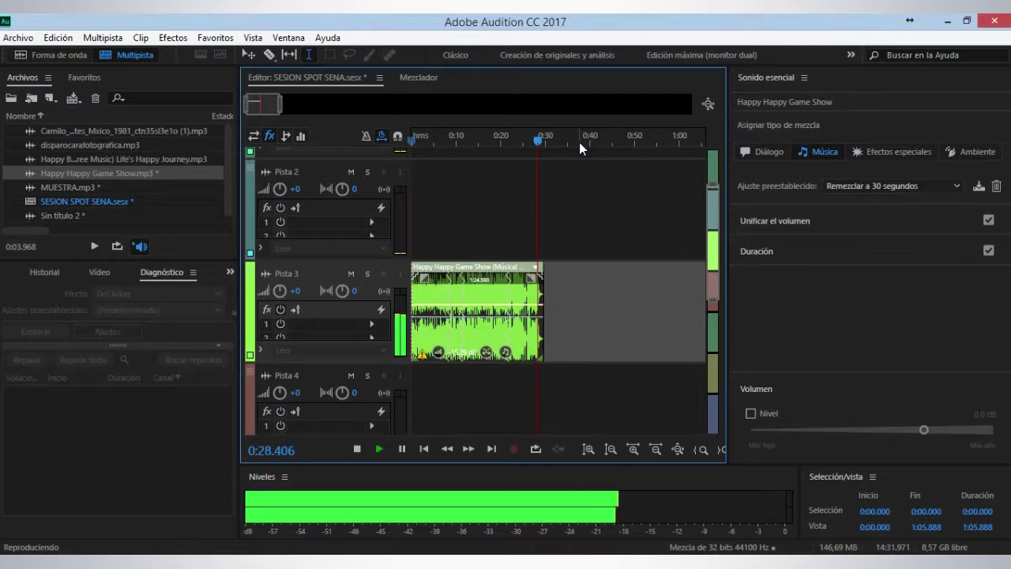
key("space")
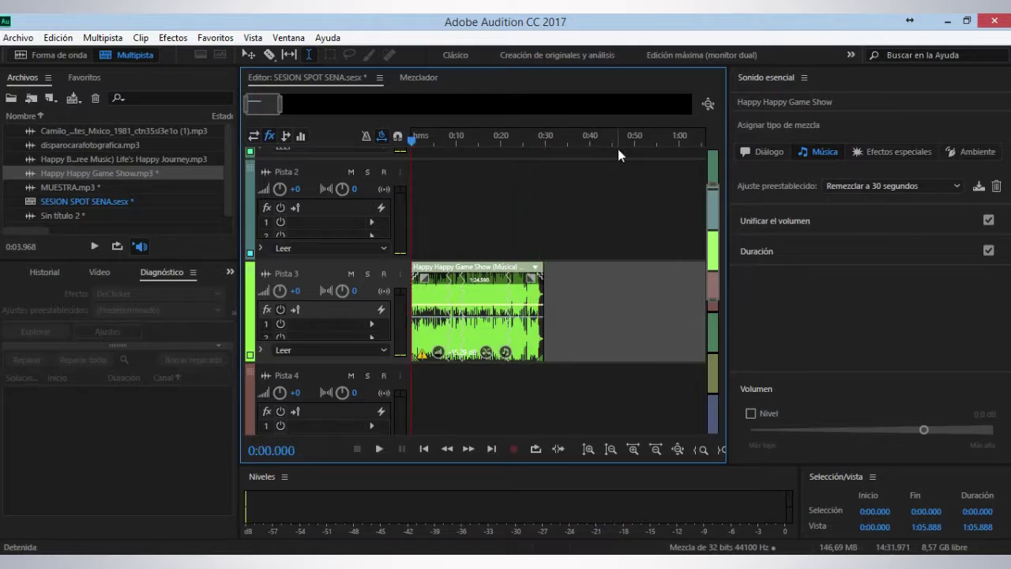
left_click(585, 316)
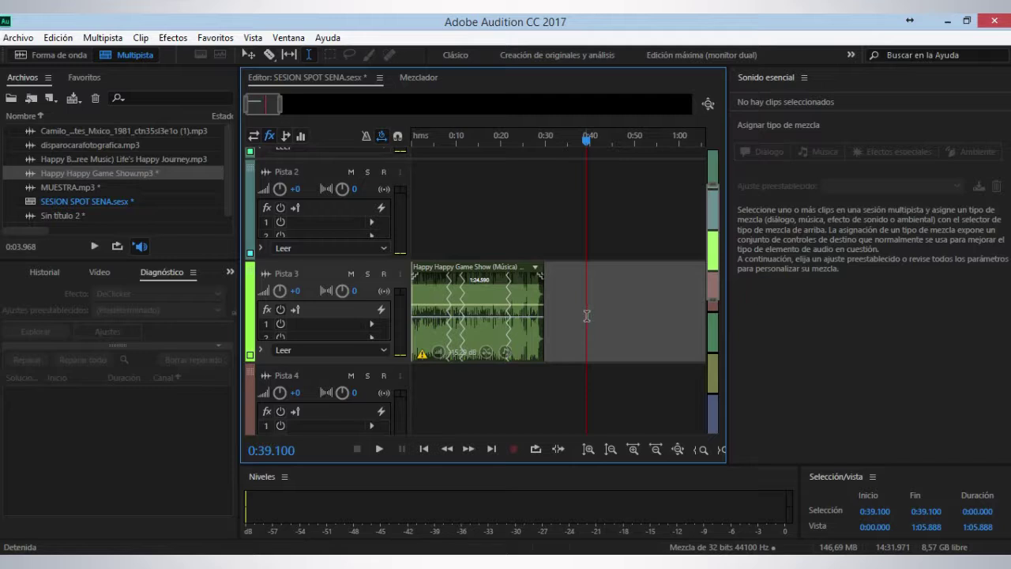
left_click(586, 315)
left_click_drag(592, 337, 508, 332)
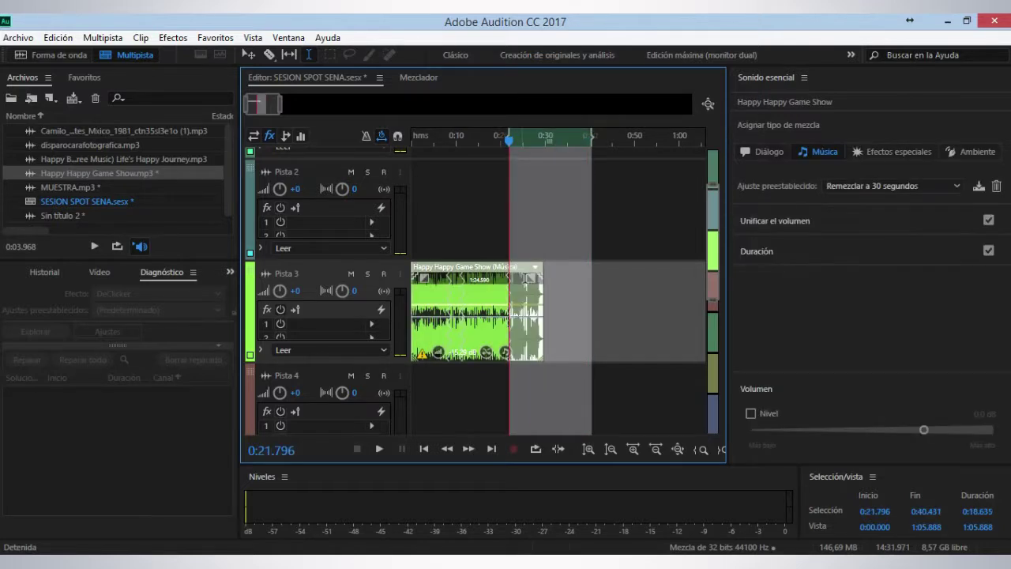
left_click(531, 246)
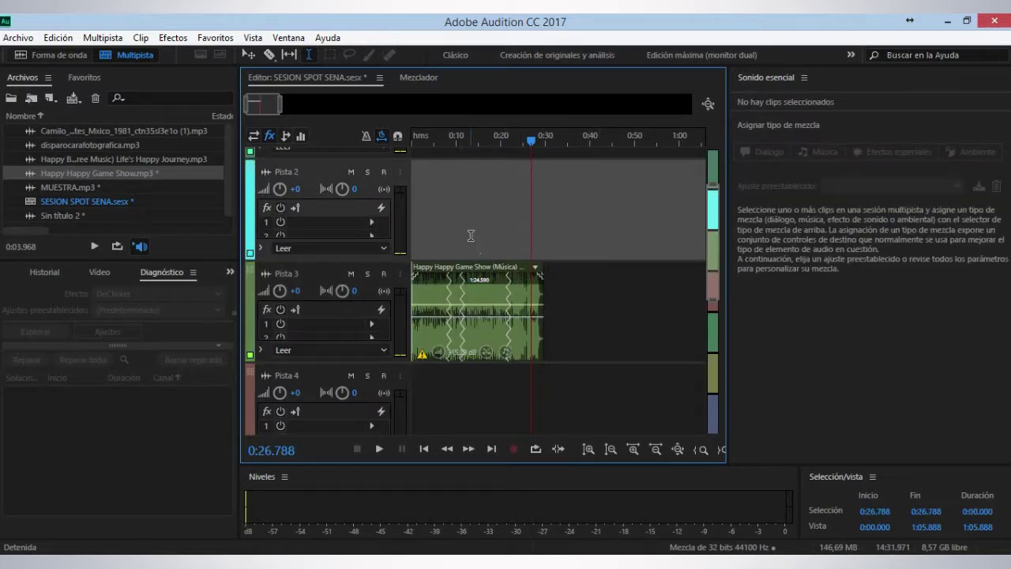
- Lower the volume of the whole Happy Happy Game Show.mp3 waveform to peaks of about -9 dB and return to the multitrack session
left_click(434, 310)
left_click_drag(435, 310, 434, 294)
left_click(433, 300)
double_click(434, 301)
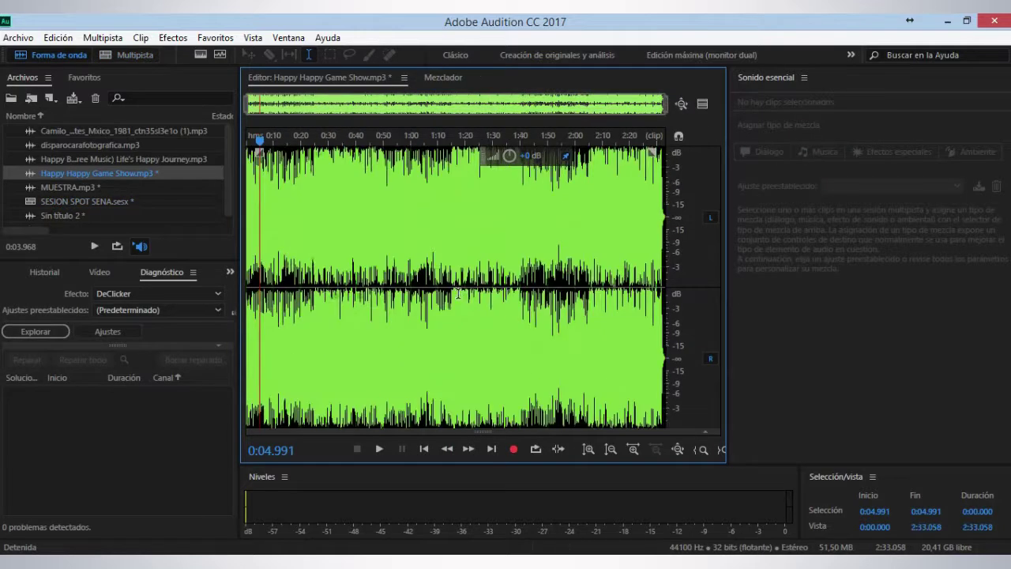
left_click_drag(510, 155, 512, 171)
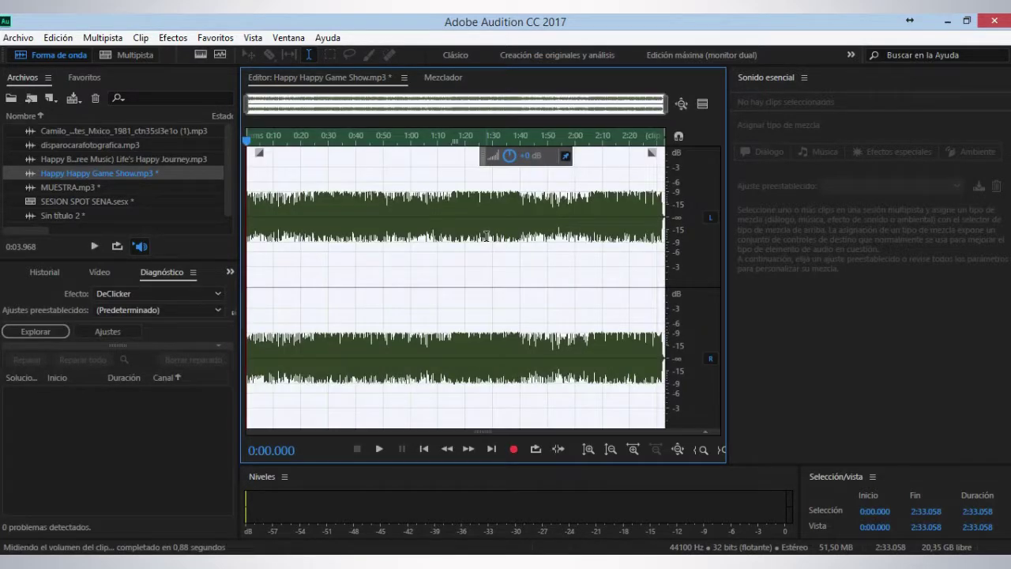
key("0")
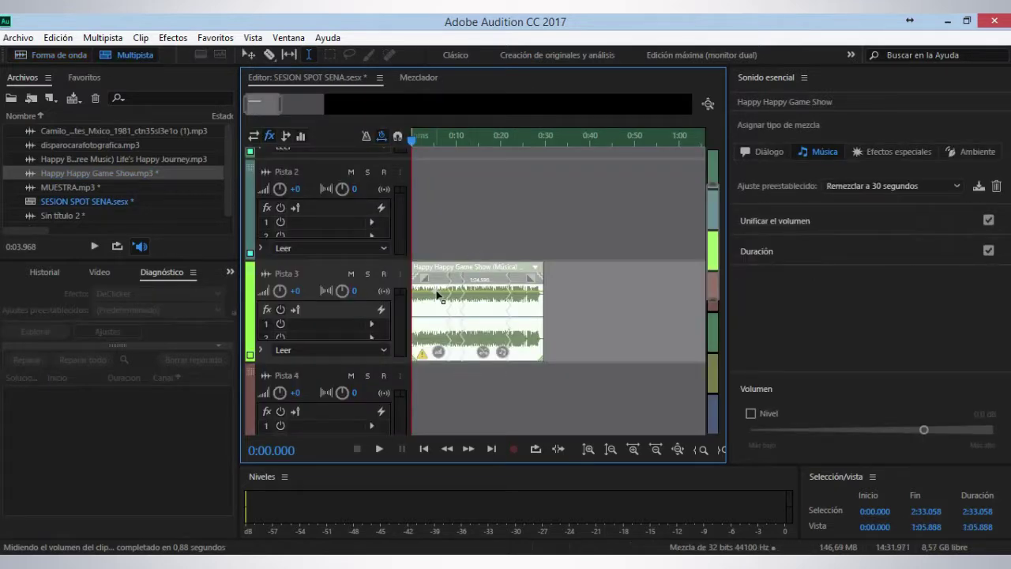
- Raise the volume envelope of the Happy Happy Game Show clip on Pista 3 to about +13.2 dB and play it
left_click(578, 293)
left_click(433, 293)
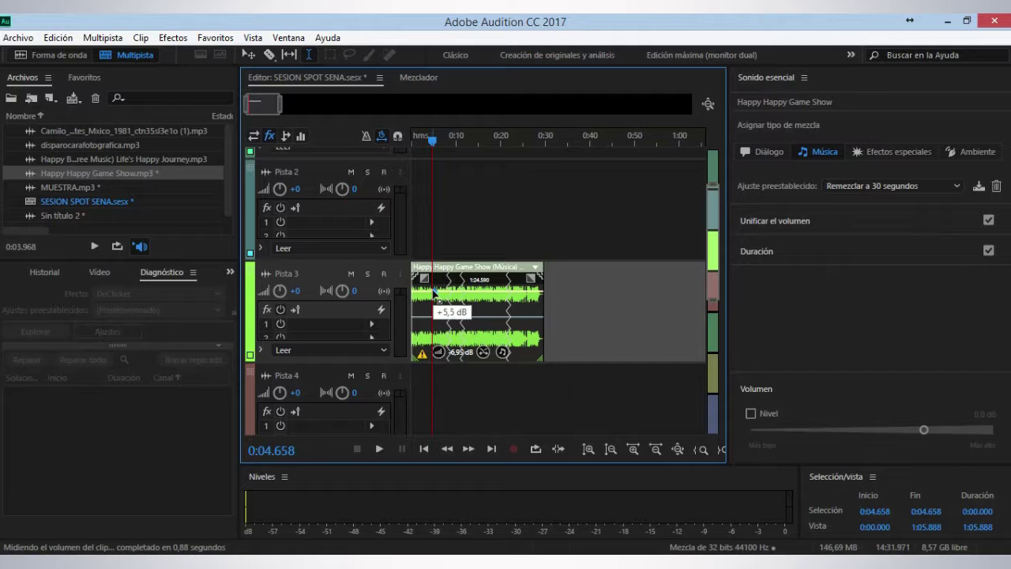
left_click_drag(435, 291, 433, 279)
key("space")
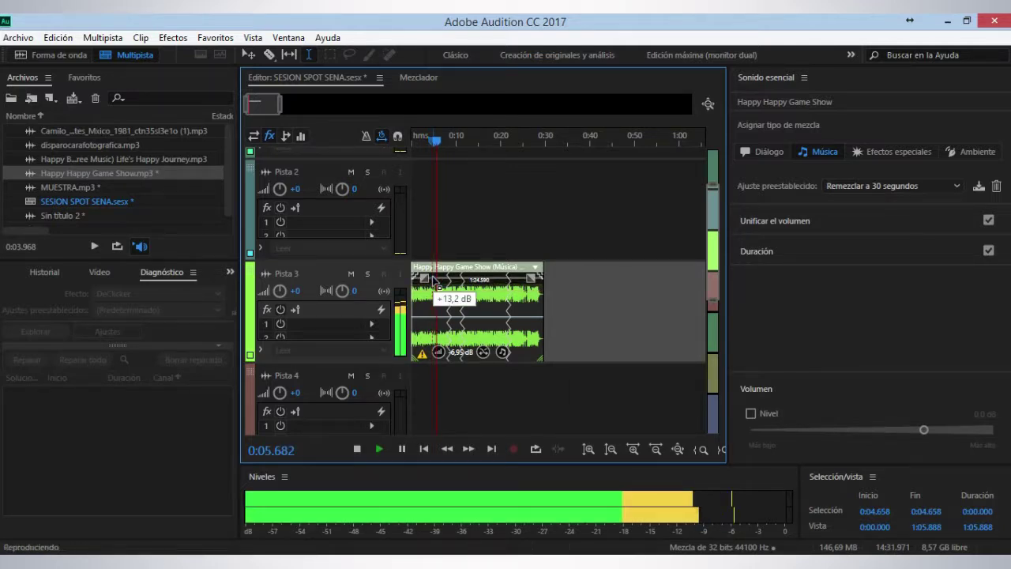
key("space")
- Adjust the clip's Nivel during playback, first raising it and finally lowering it to -11.3 dB
left_click(925, 430)
left_click_drag(925, 430, 943, 429)
key("space")
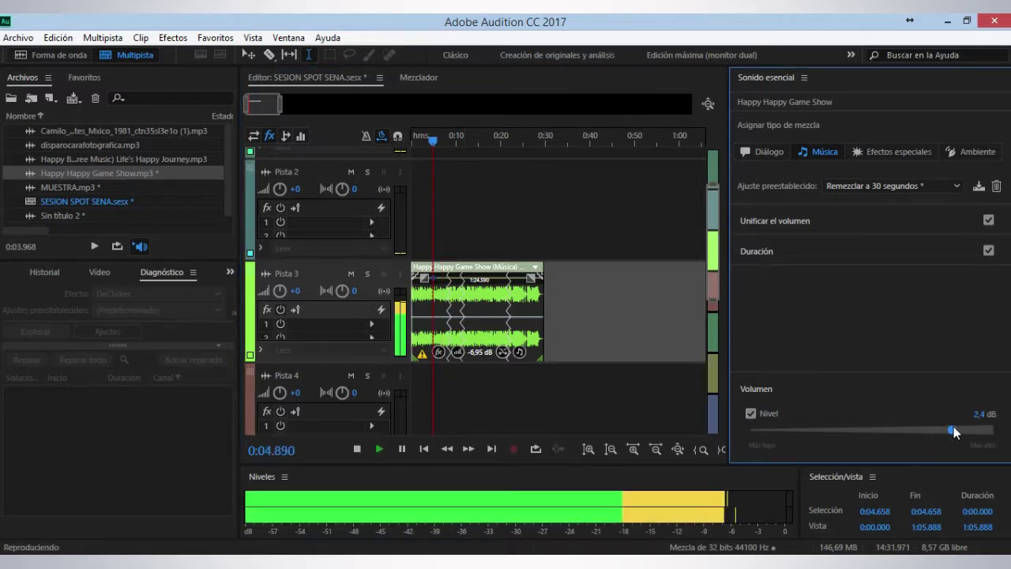
left_click_drag(954, 429, 793, 430)
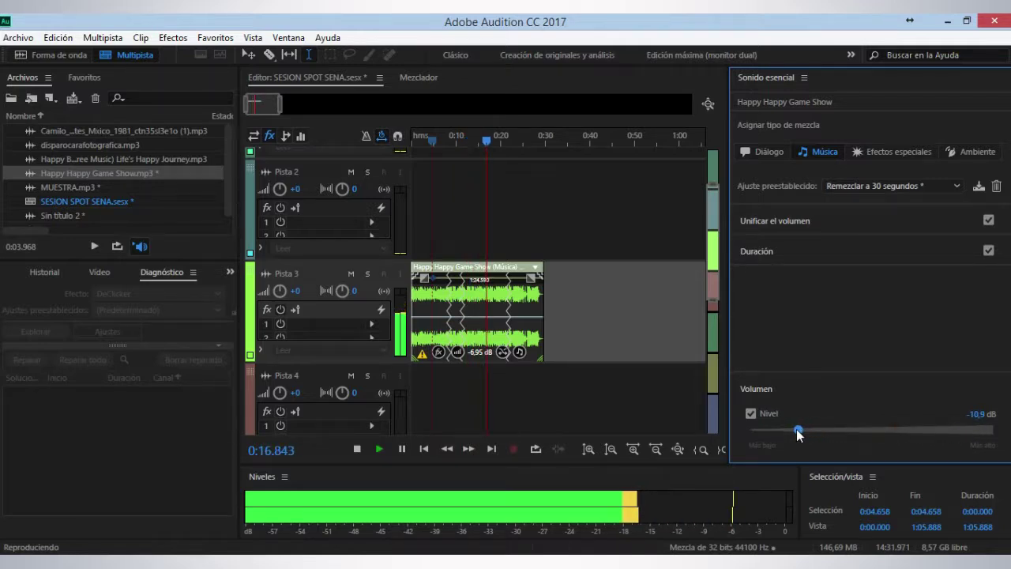
left_click(595, 277)
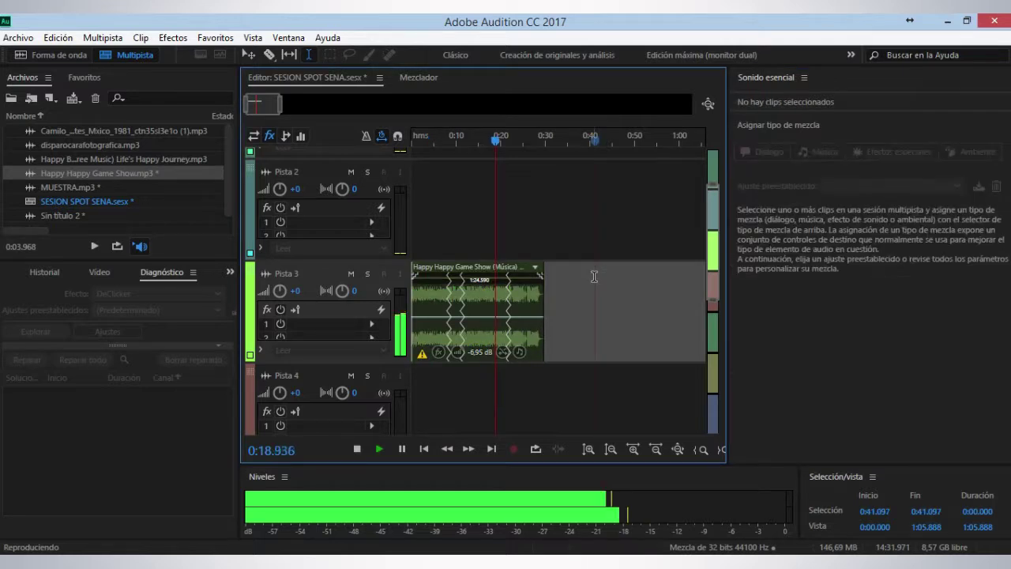
left_click(518, 295)
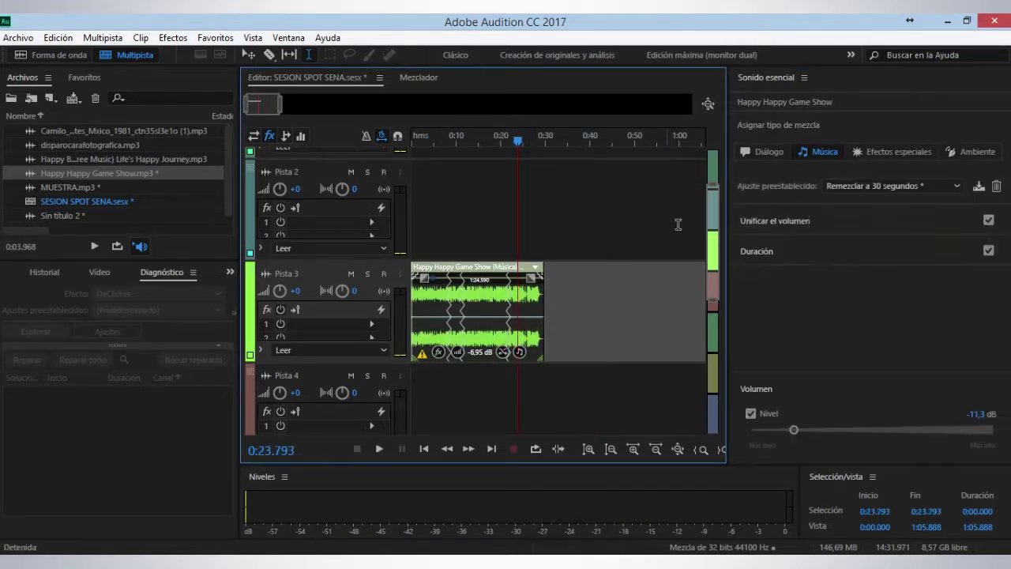
- Assign the Happy Happy Game Show clip the Diálogo mix type, apply the preset Desde un teléfono and listen to it
left_click(565, 293)
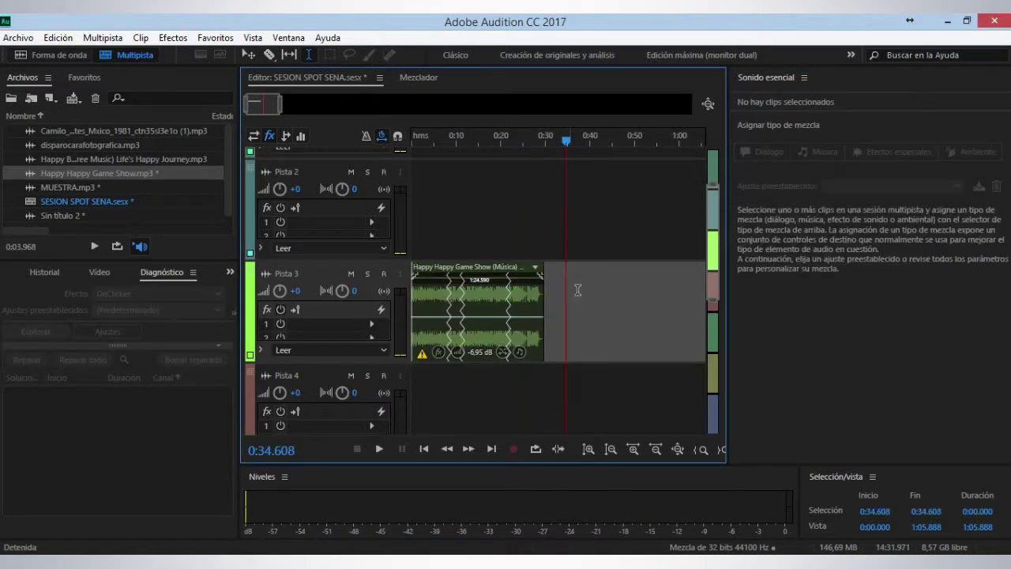
left_click(529, 292)
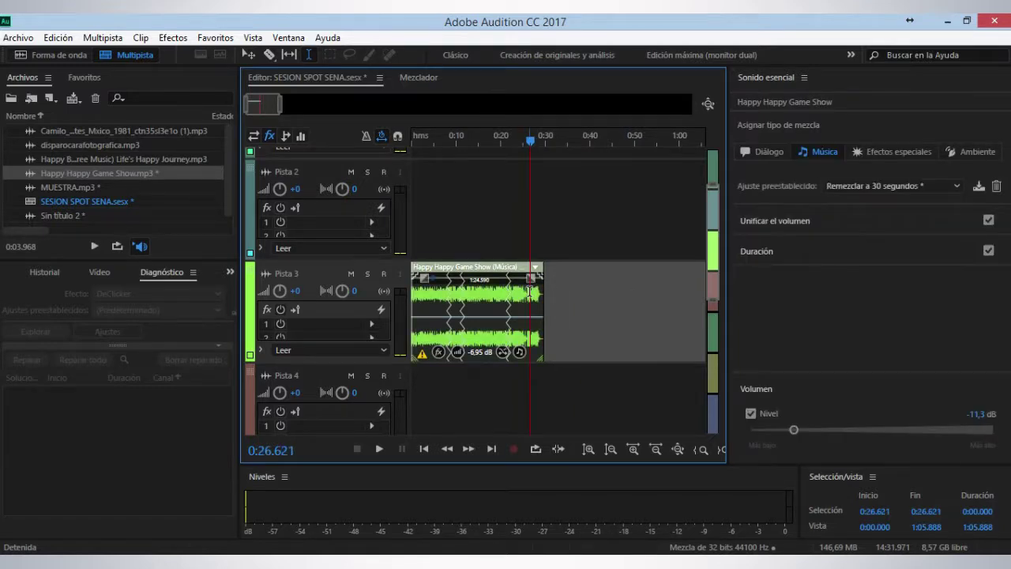
left_click(773, 151)
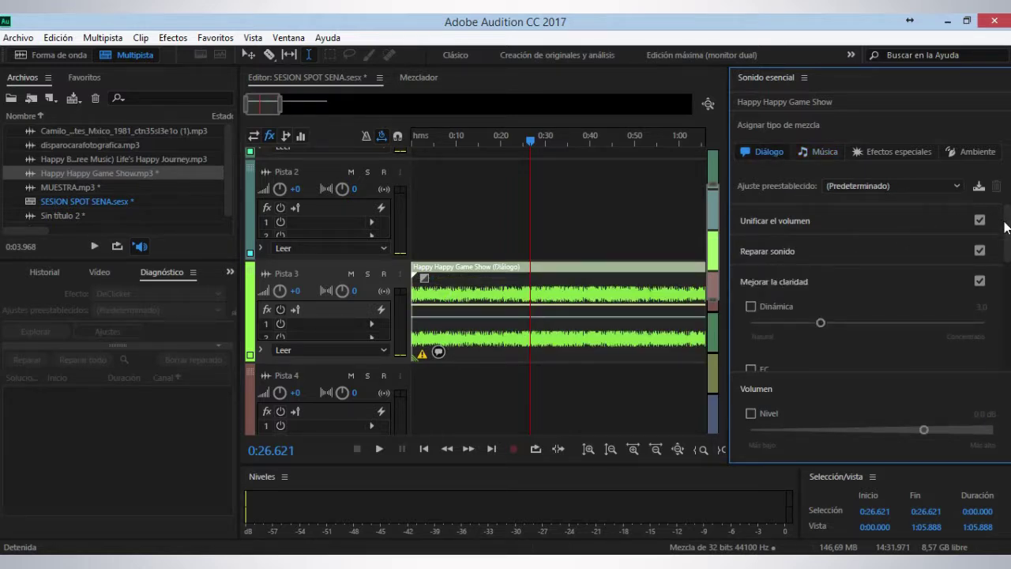
left_click(957, 187)
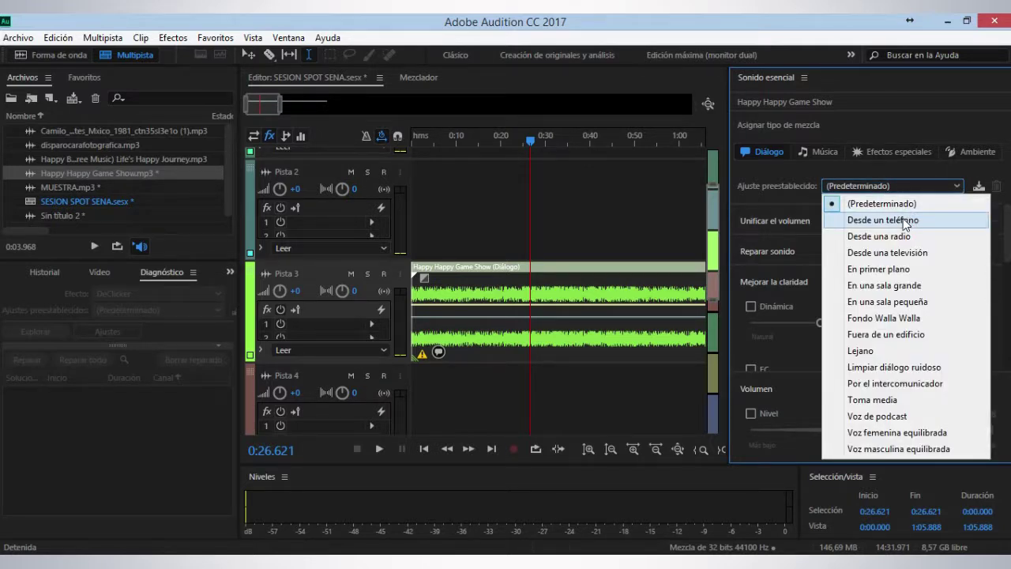
left_click(905, 221)
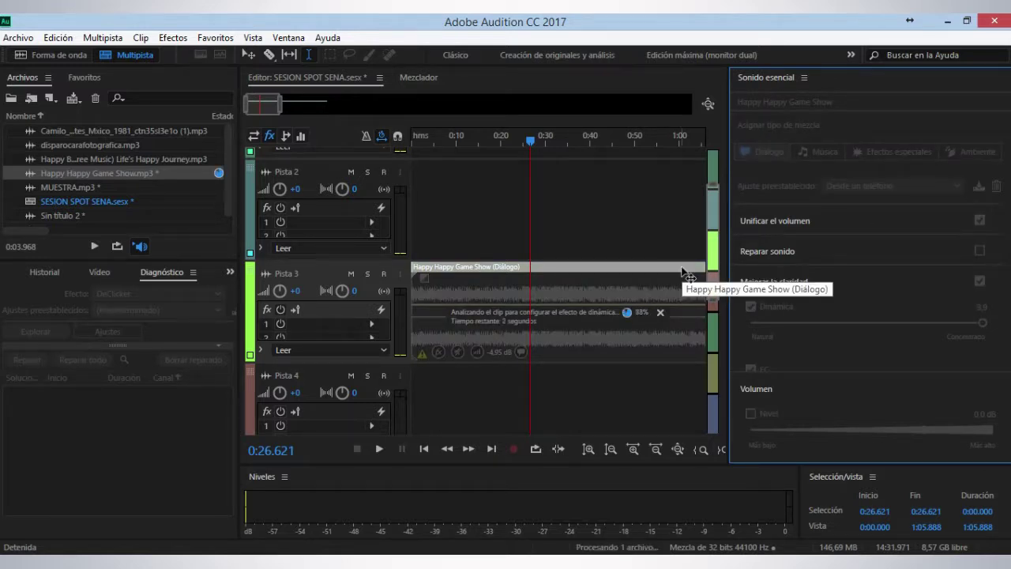
key("space")
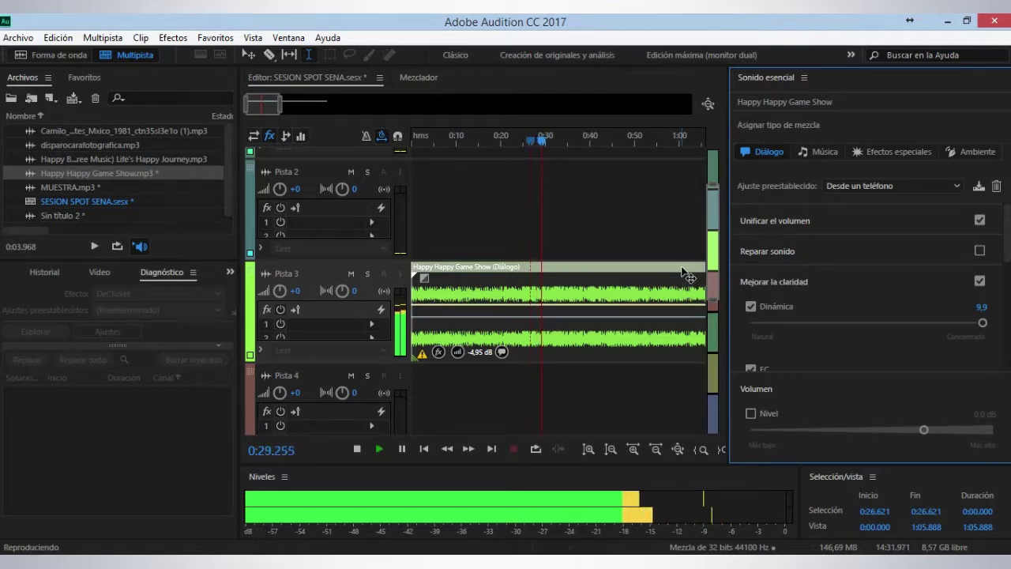
key("space")
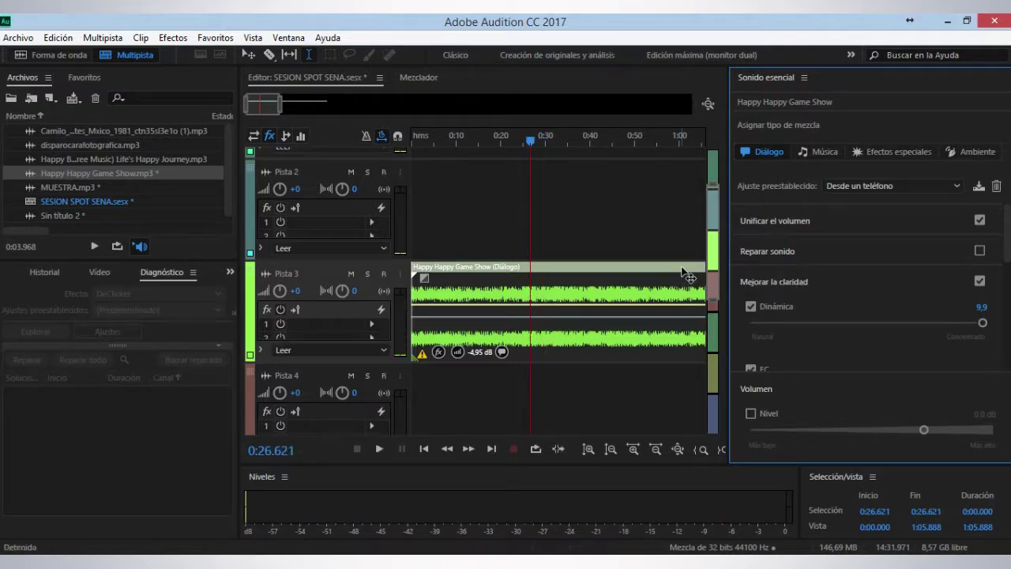
key("space")
key("space")
- Replace the music clip on Pista 3 with MUESTRA.mp3 at the track's start and place the playhead at about 0:03.3
left_click(565, 285)
key("Delete")
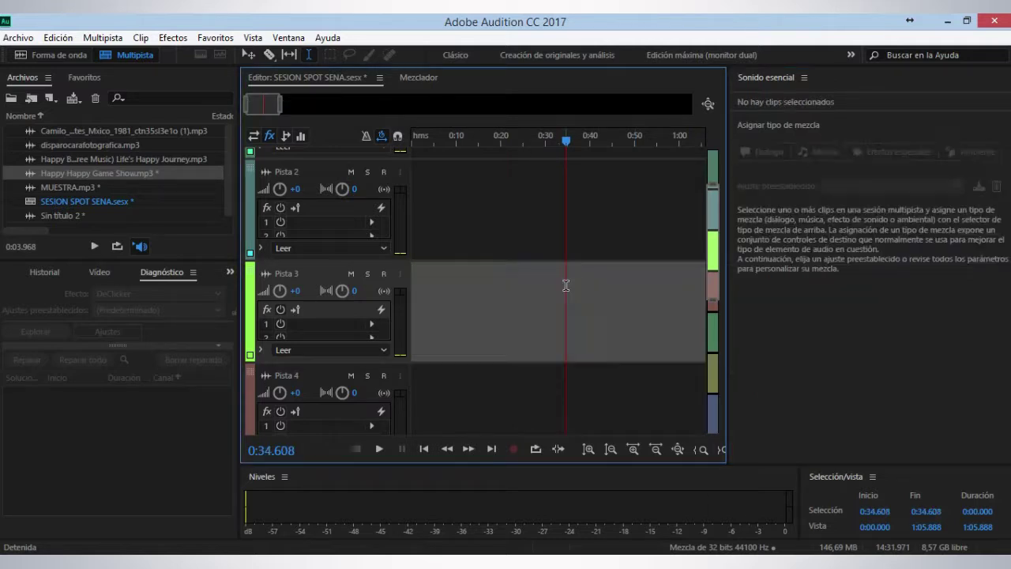
left_click_drag(67, 188, 418, 304)
key("space")
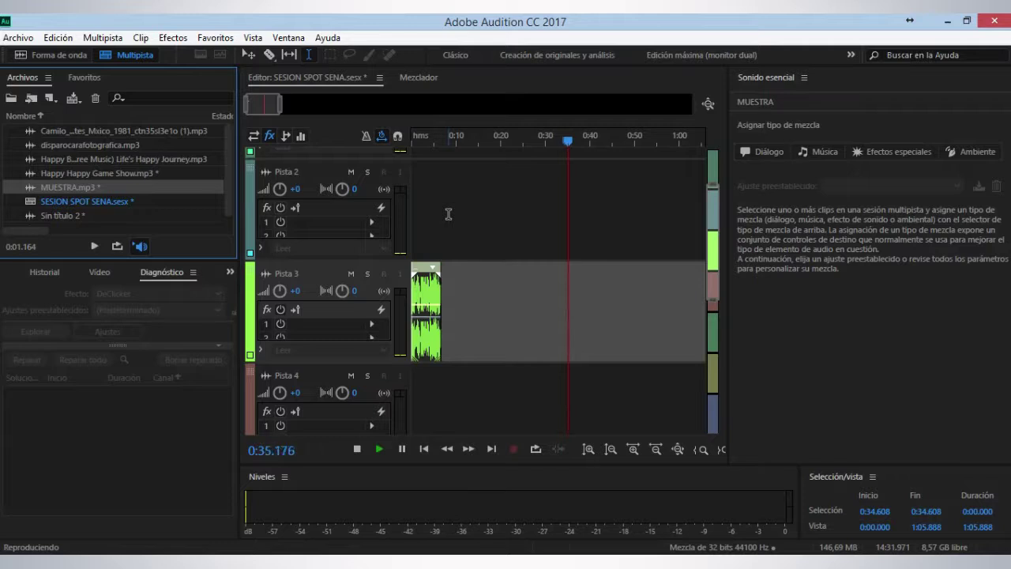
key("Home")
left_click(427, 141)
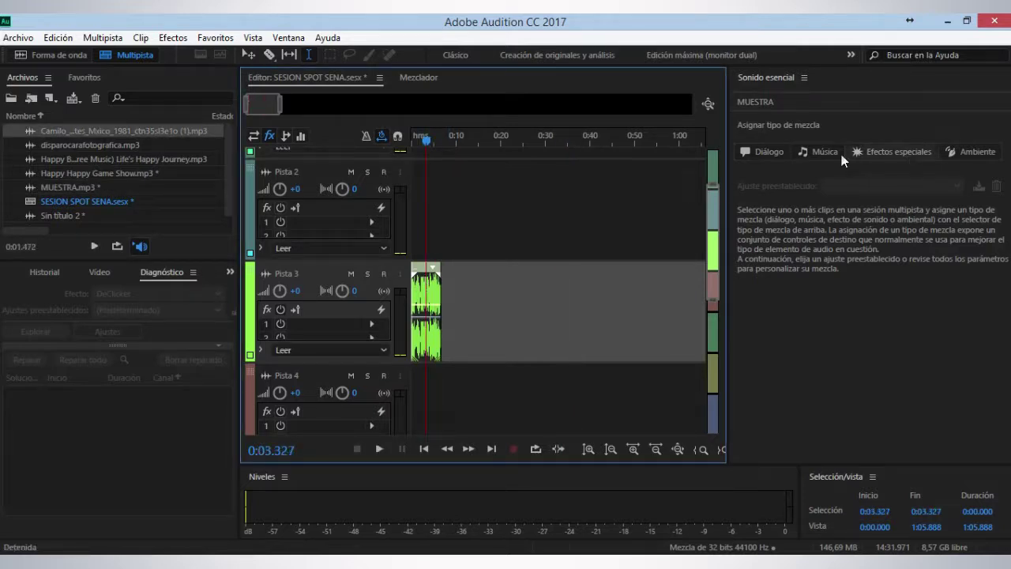
- Assign the MUESTRA clip the Diálogo mix type, apply the preset Desde un teléfono and play it
left_click(770, 151)
left_click(941, 185)
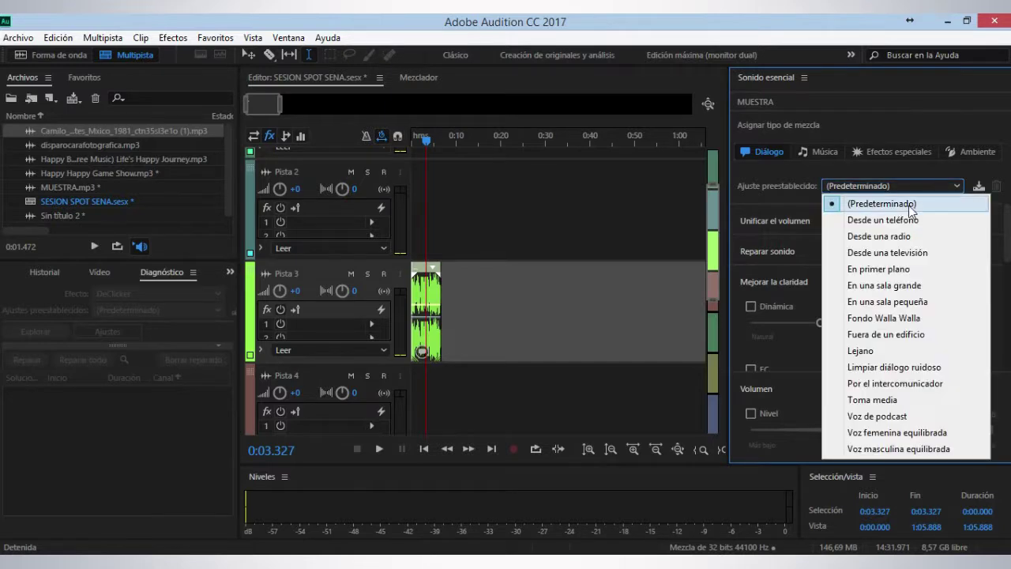
left_click(874, 221)
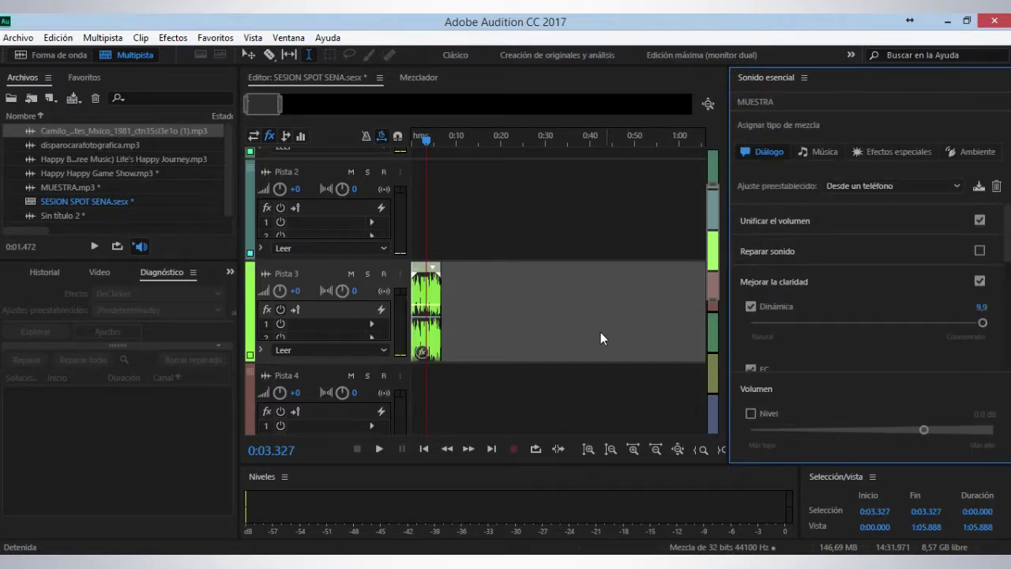
key("space")
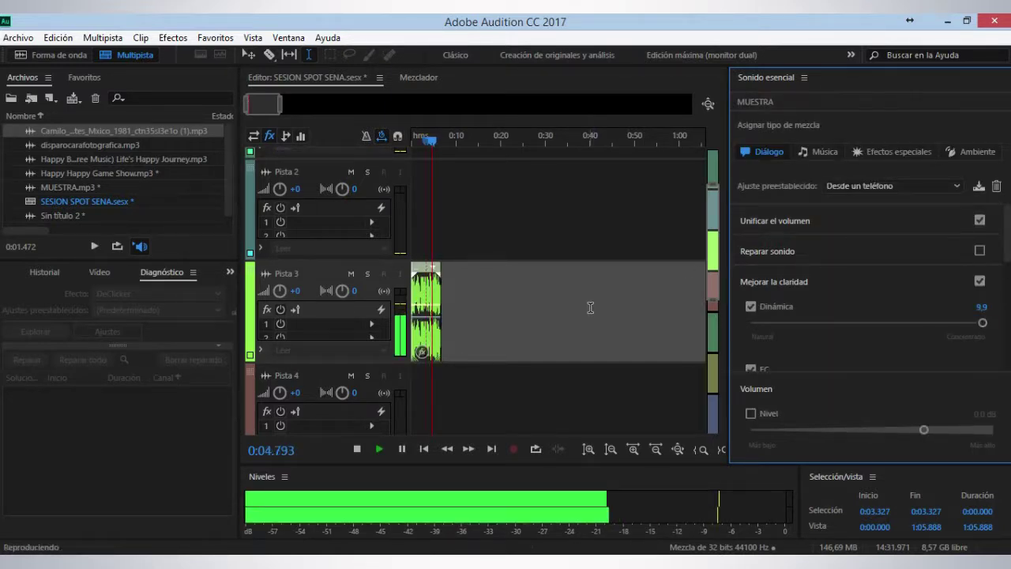
key("space")
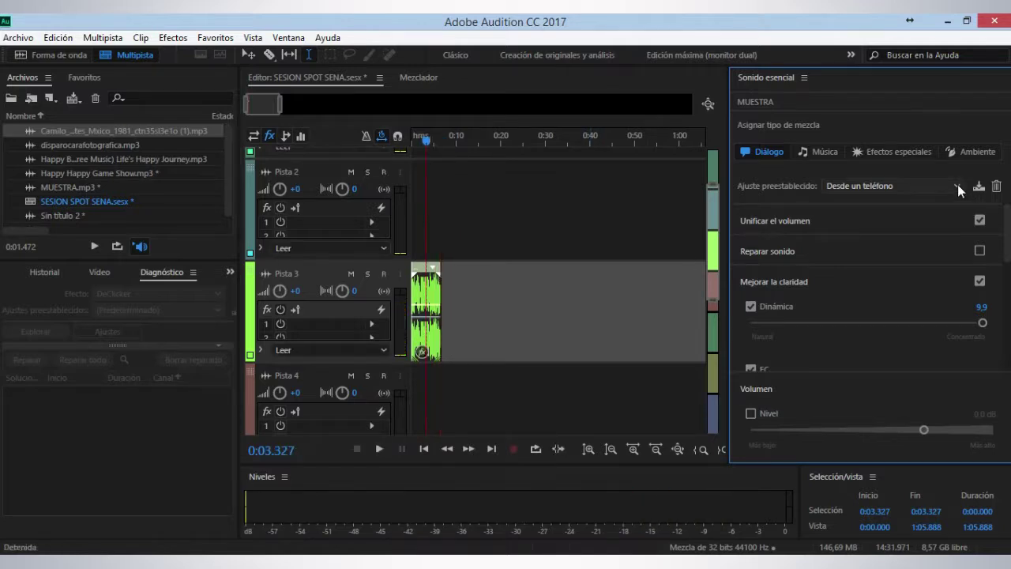
- Apply the preset Desde una radio to the MUESTRA clip and play it, finally from the very beginning
left_click(958, 184)
left_click(896, 238)
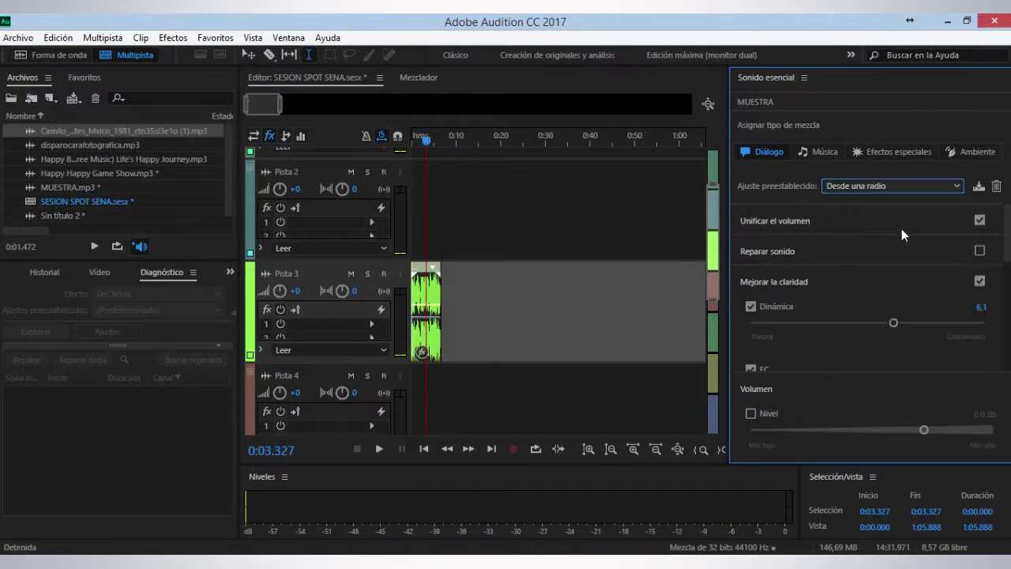
key("space")
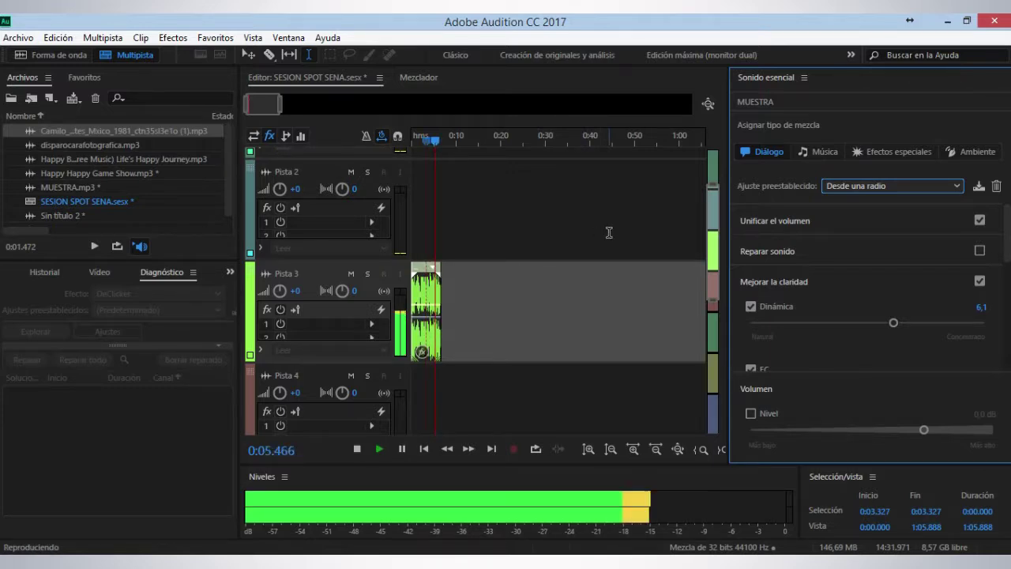
key("space")
left_click_drag(443, 139, 377, 161)
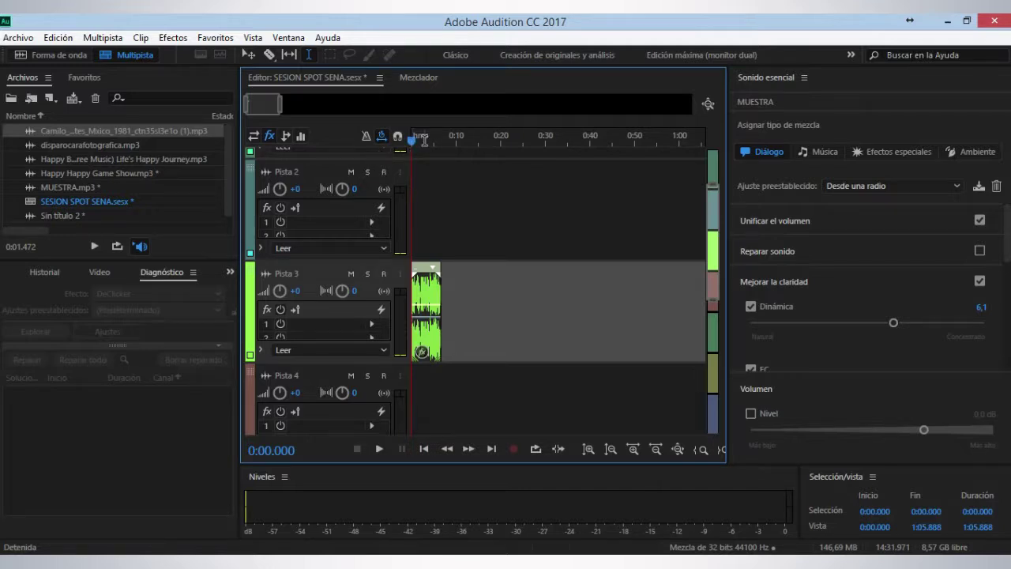
scroll(427, 138, "up", 8)
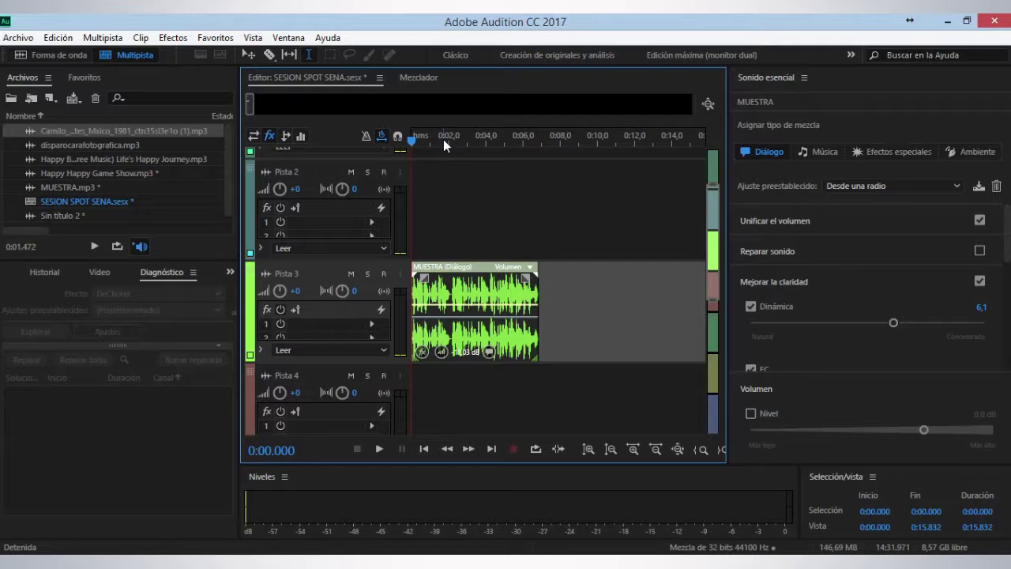
key("space")
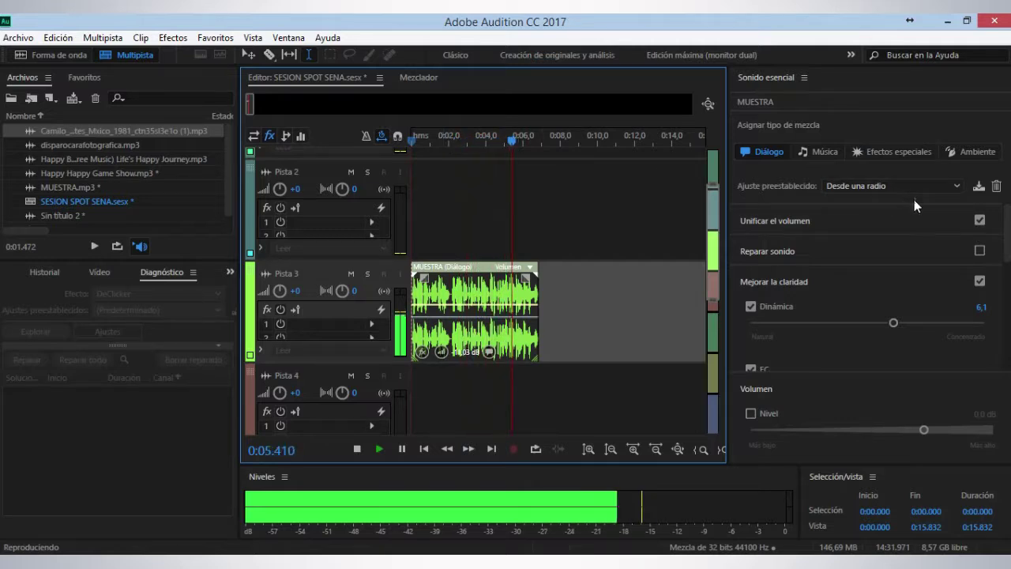
key("space")
- Try the preset Desde una televisión on the MUESTRA clip, return it to (Predeterminado) and play the clip
left_click(951, 186)
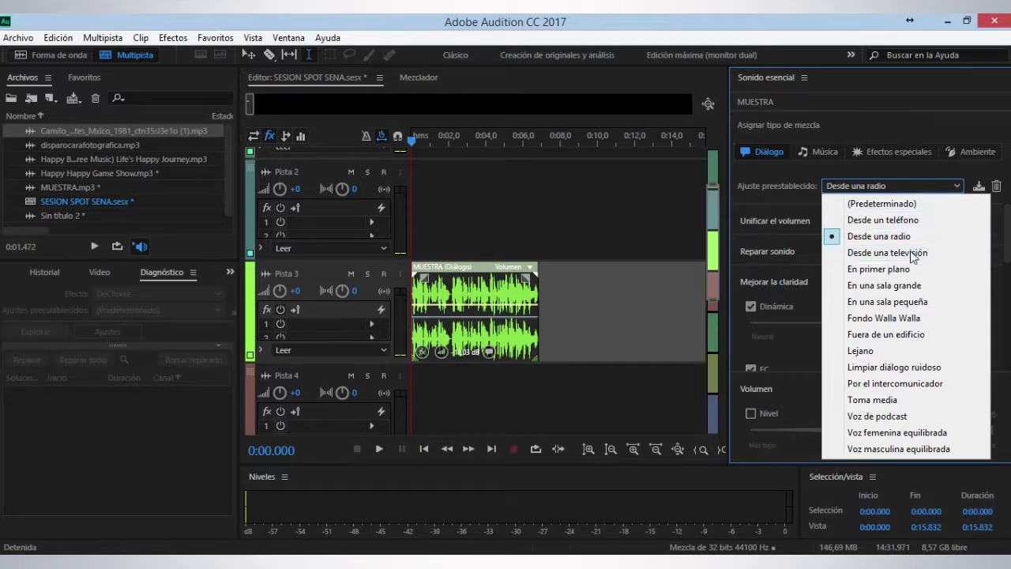
left_click(914, 253)
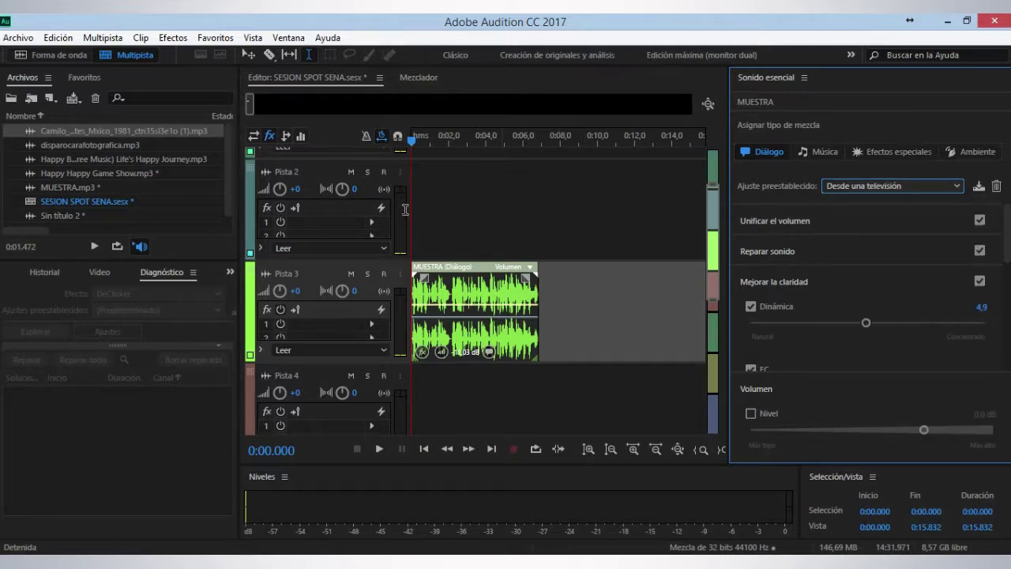
key("space")
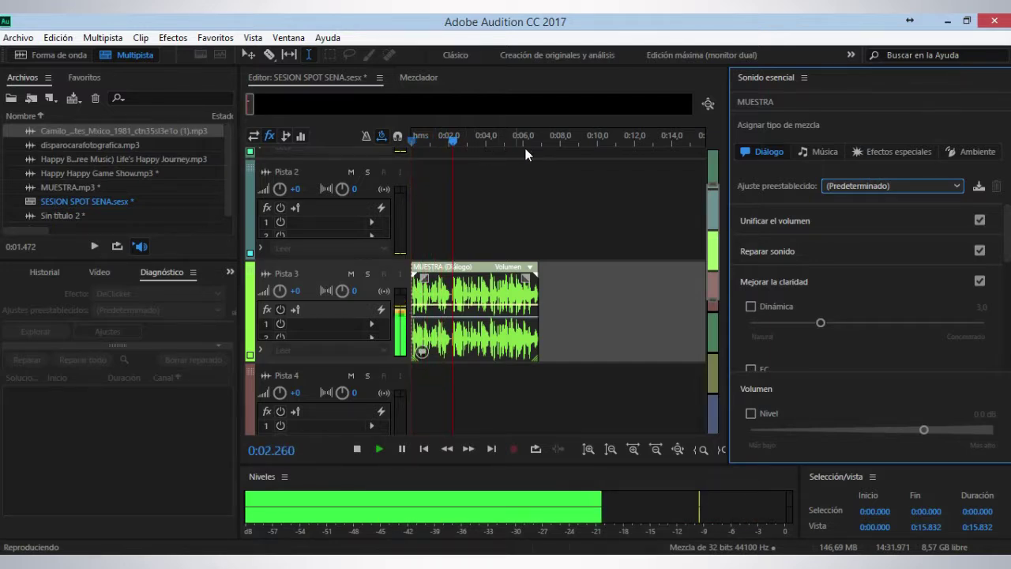
key("space")
- Apply the dialogue preset Lejano to the MUESTRA clip and play it from the start
left_click(930, 190)
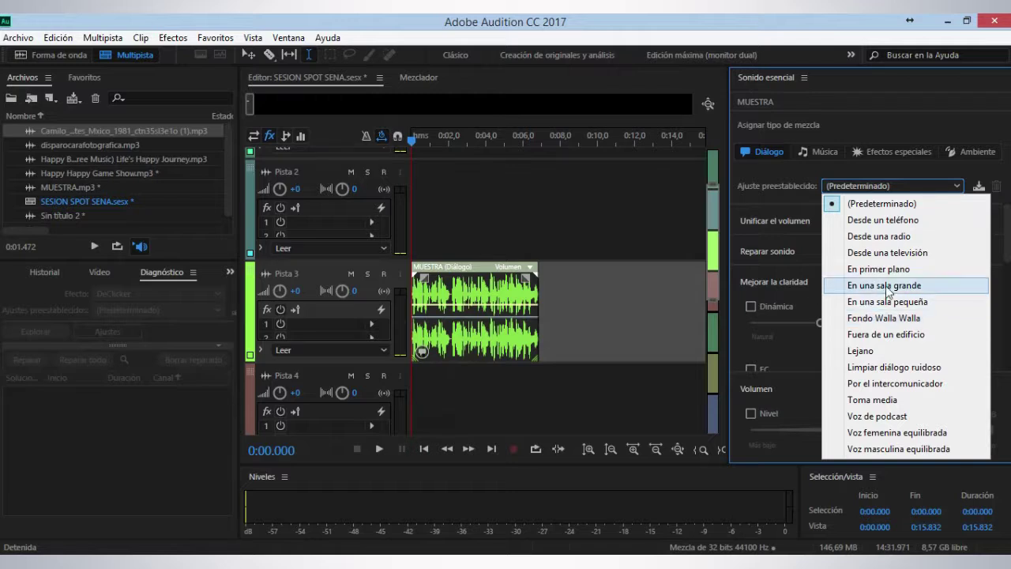
left_click(880, 353)
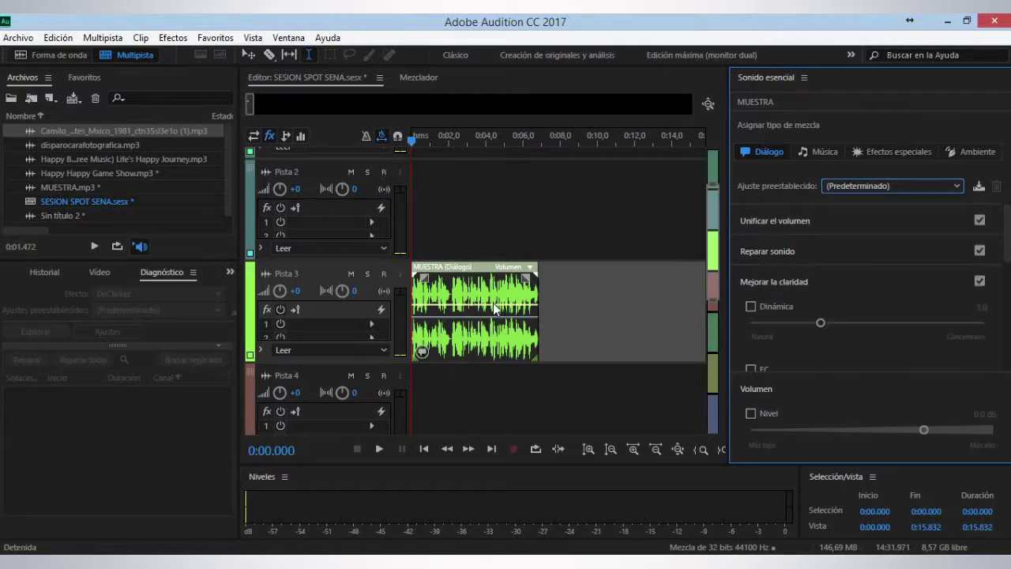
key("space")
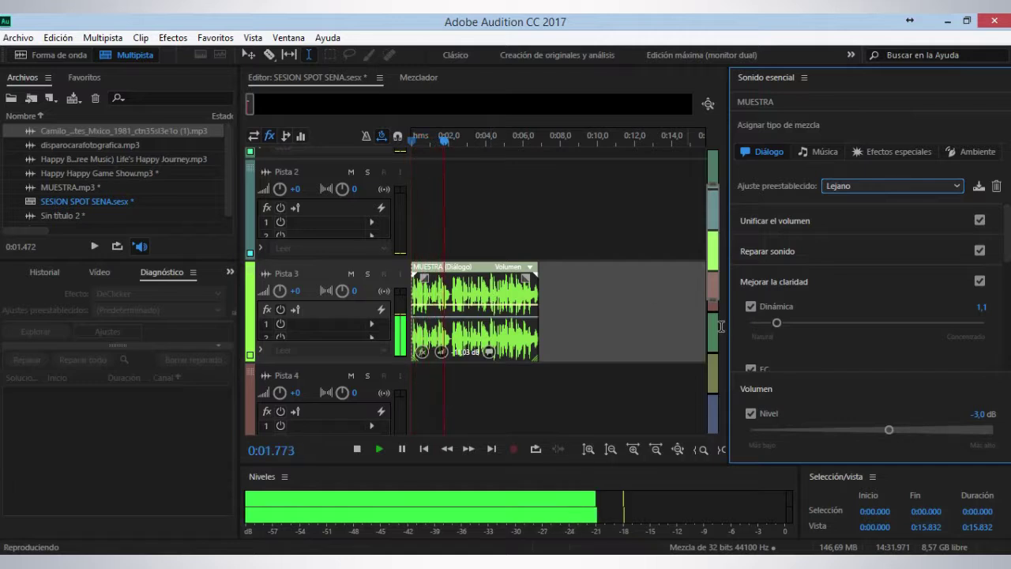
- Try the EC preset Voz de fondo on the MUESTRA clip during playback, and switch it to Fuera de la sala
scroll(862, 341, "down", 3)
scroll(861, 341, "up", 1)
scroll(861, 340, "down", 1)
key("space")
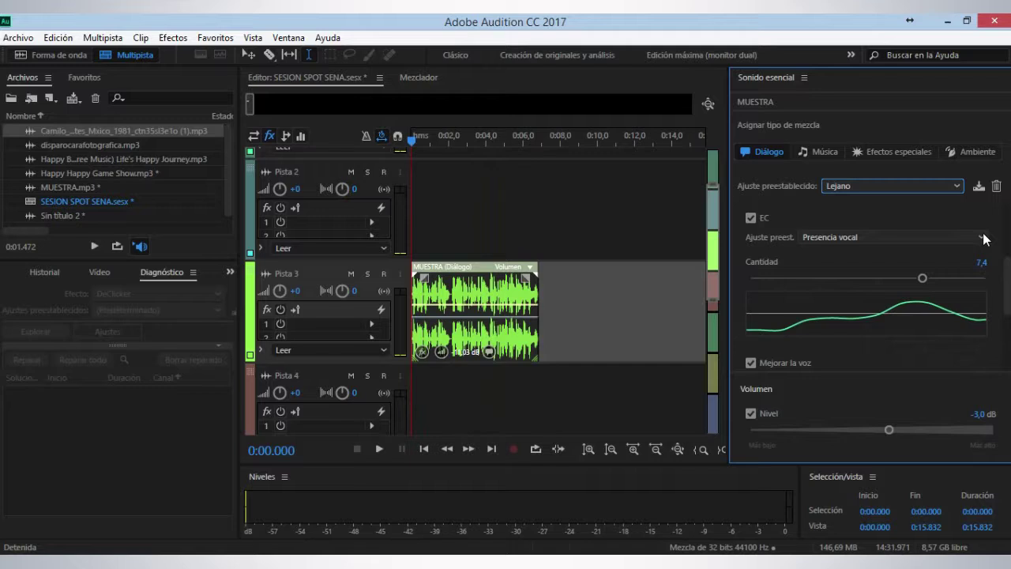
left_click(981, 239)
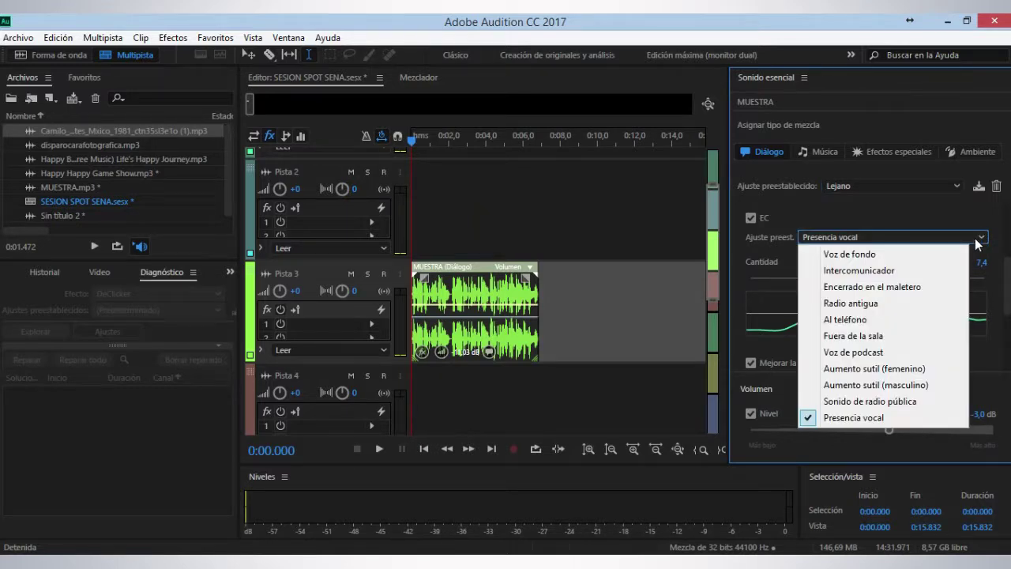
left_click(882, 259)
key("space")
left_click(919, 236)
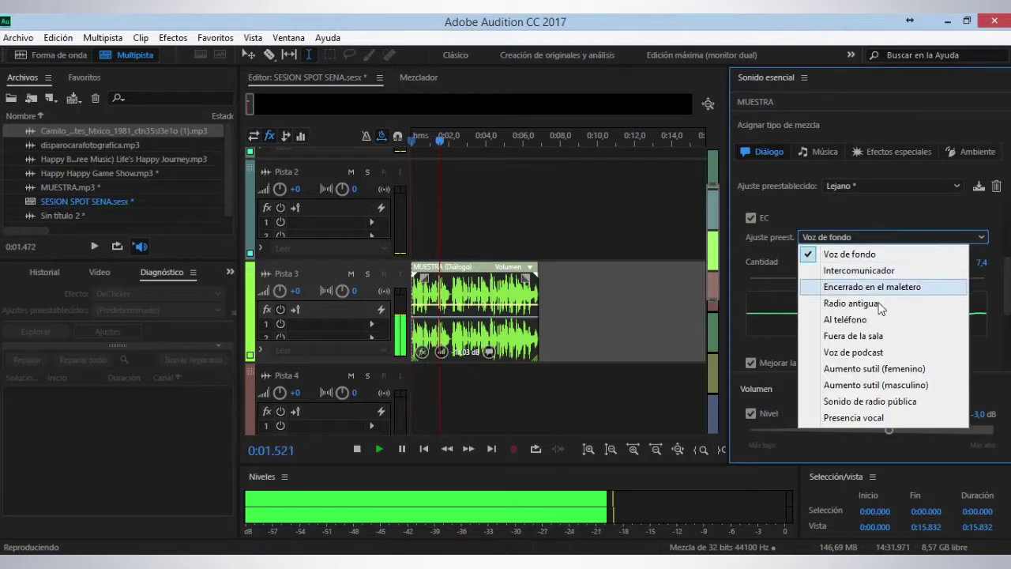
left_click(867, 336)
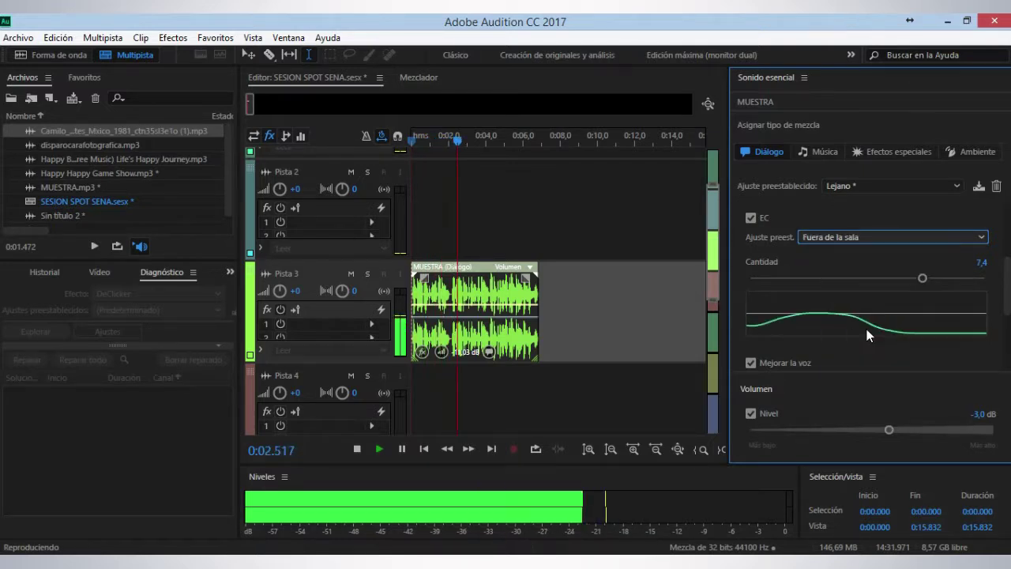
- Switch the EC preset to Aumento sutil (masculino) while the MUESTRA clip plays, and stop playback past its end
left_click(945, 239)
left_click(859, 387)
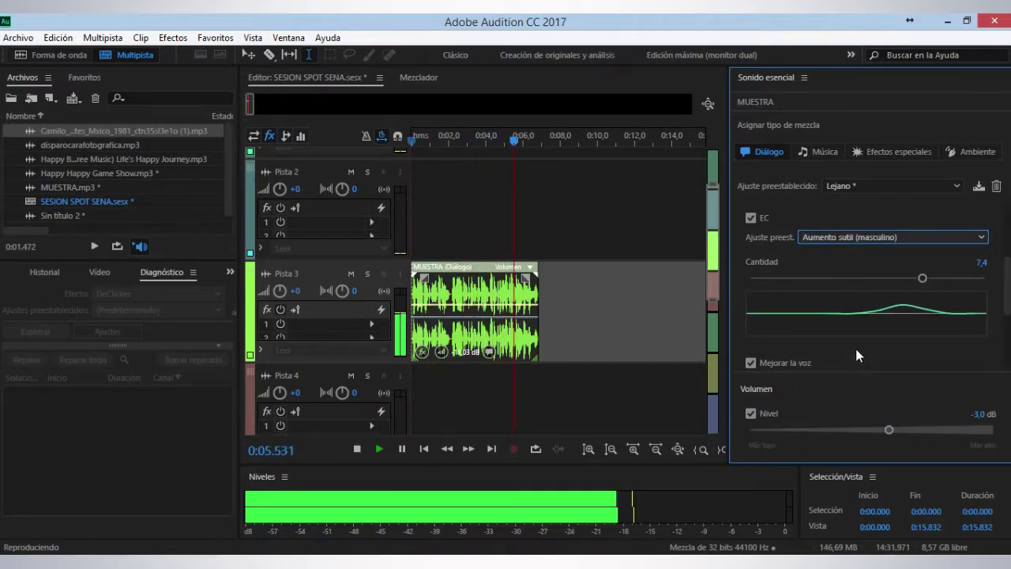
scroll(912, 312, "up", 3)
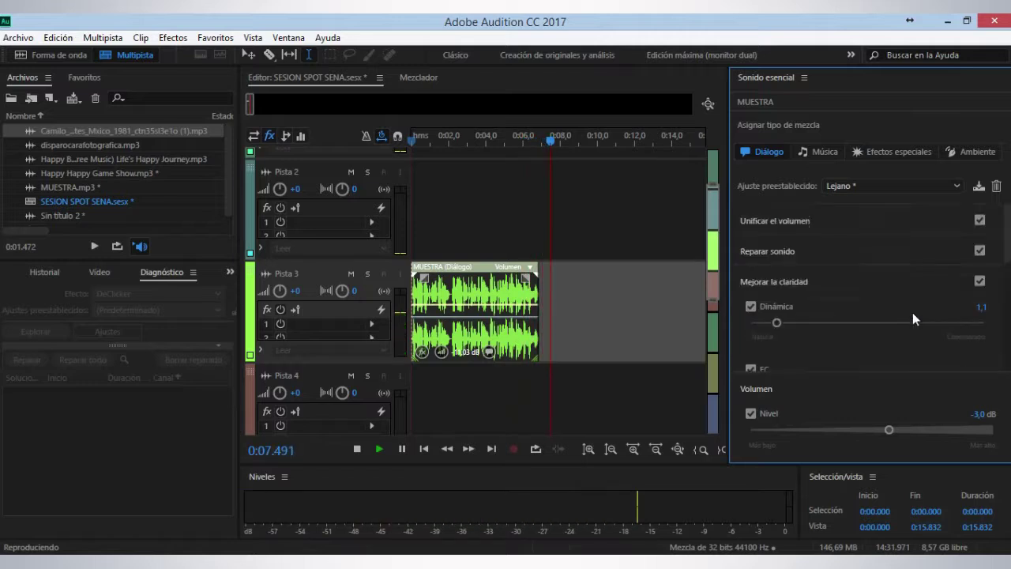
key("space")
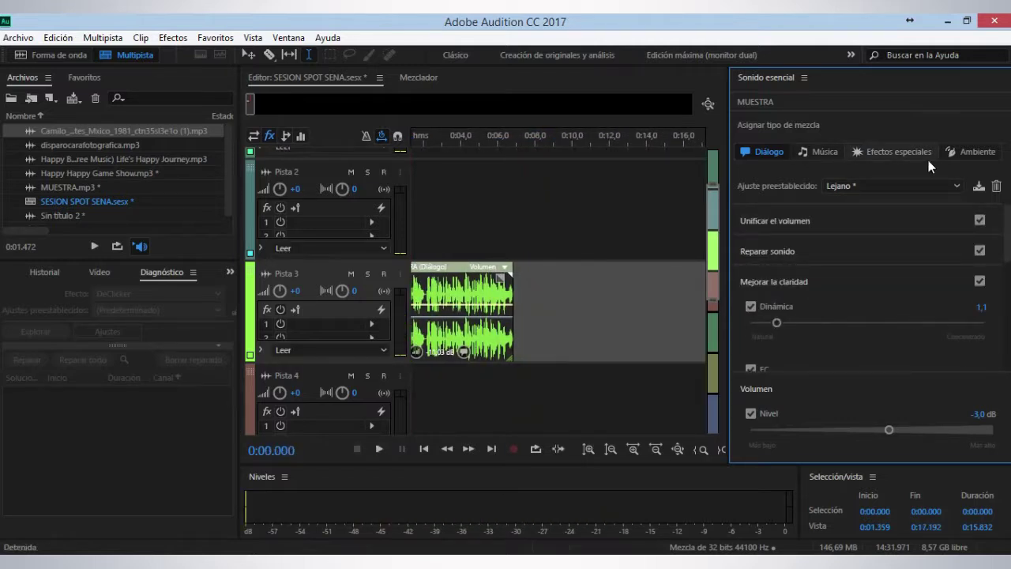
- Assign the mix type Ambiente to the MUESTRA clip, apply the preset Ancho y profundo and play the clip
left_click(966, 156)
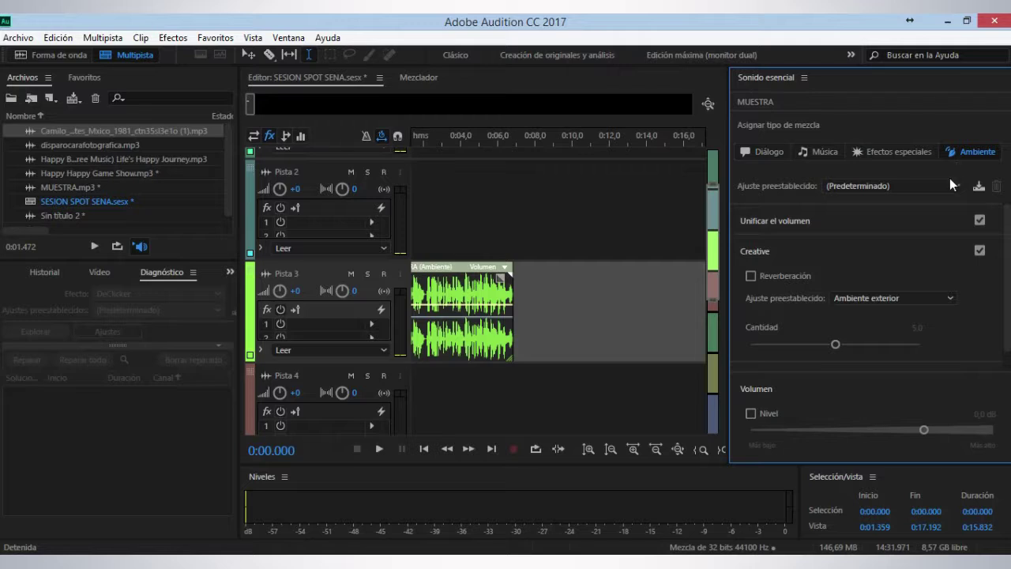
left_click(946, 187)
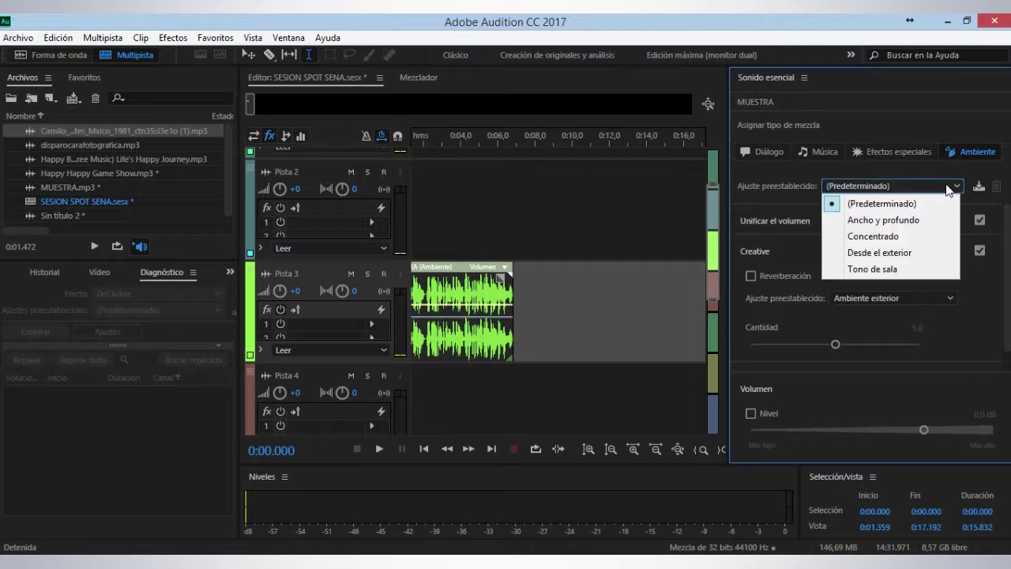
left_click(899, 221)
key("space")
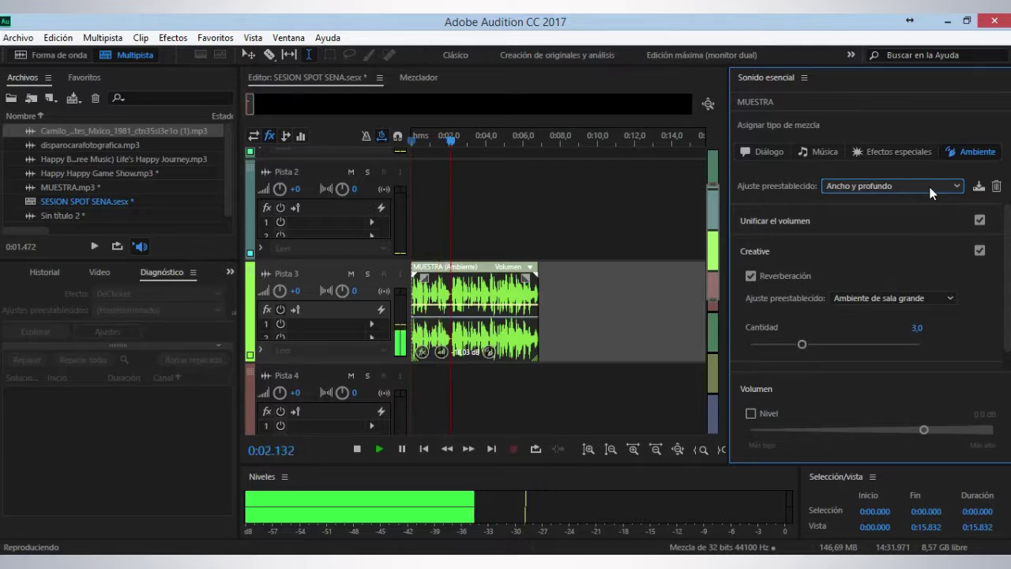
key("space")
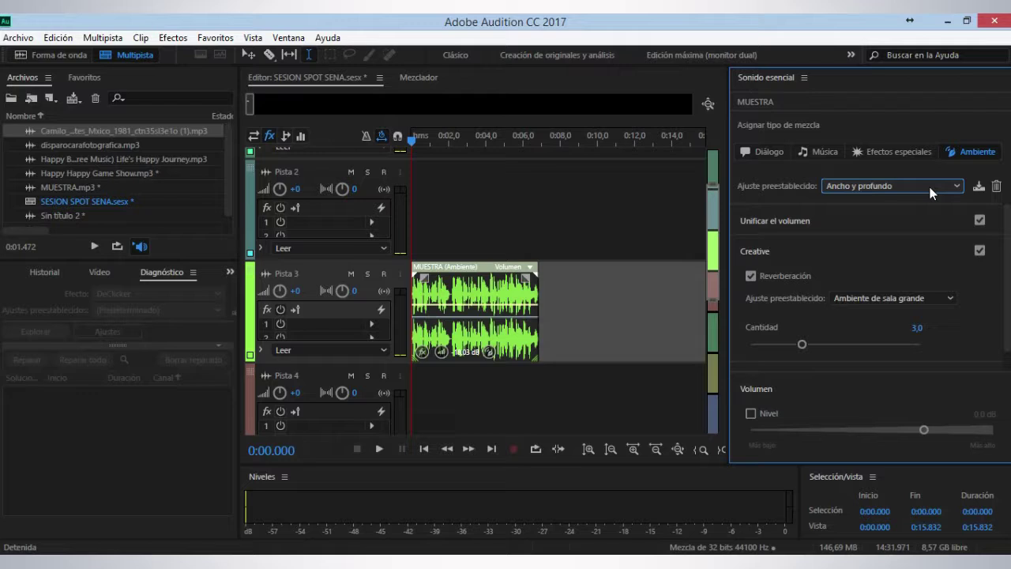
- Try the ambience preset Concentrado on the MUESTRA clip, undo back to (Predeterminado) and briefly play the clip
left_click(933, 189)
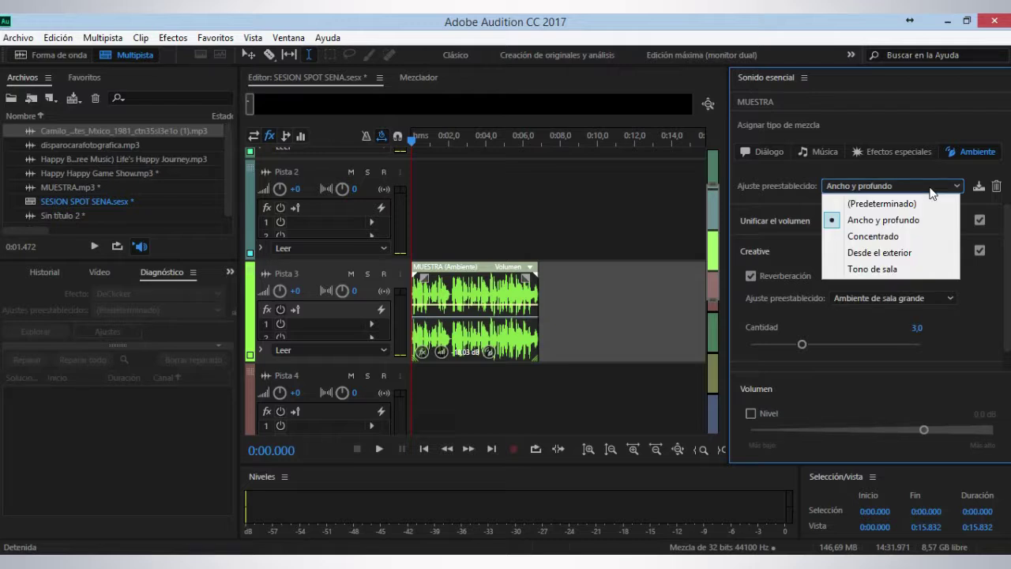
left_click(878, 241)
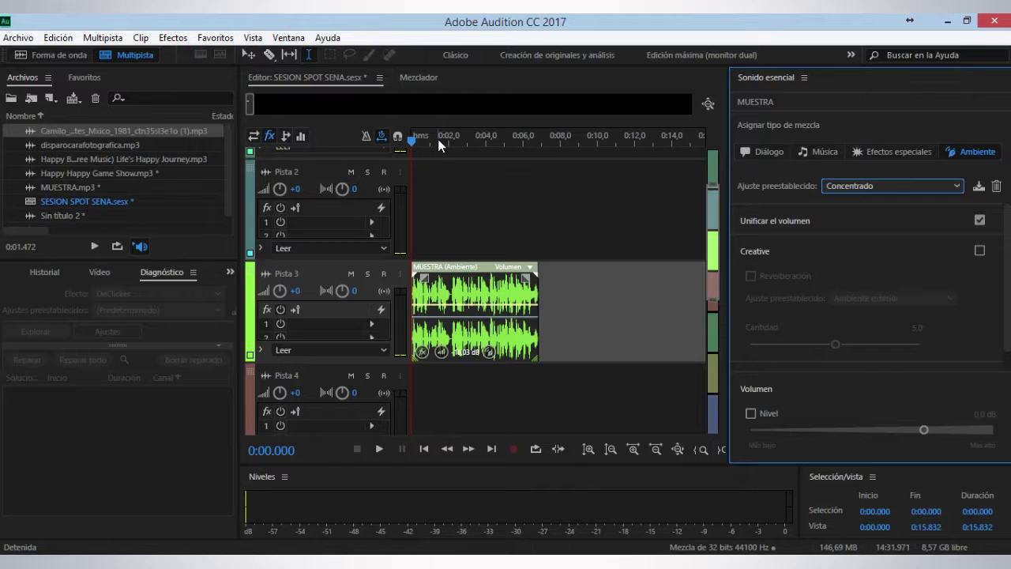
scroll(439, 144, "up", 1)
key("ctrl+z")
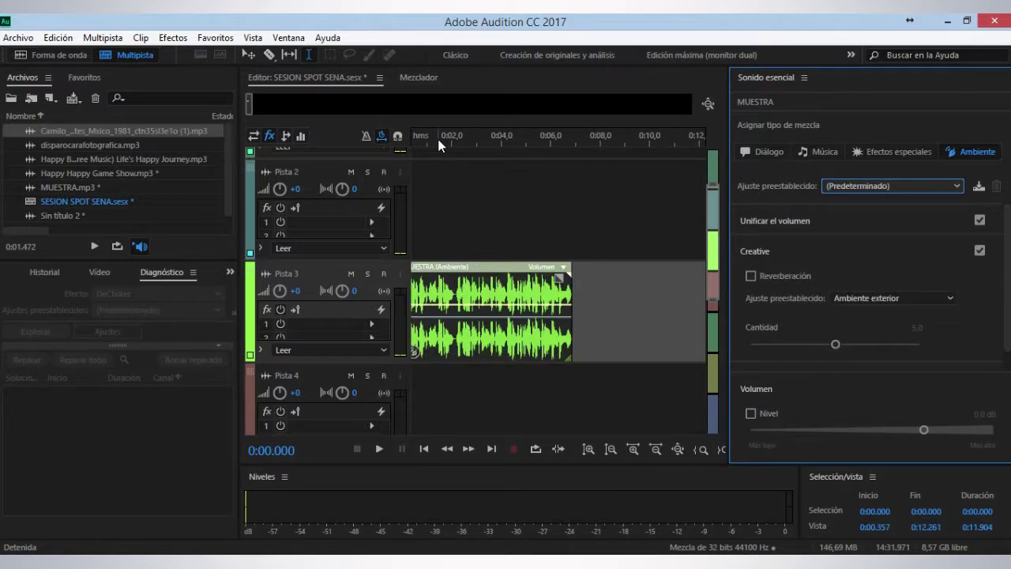
key("space")
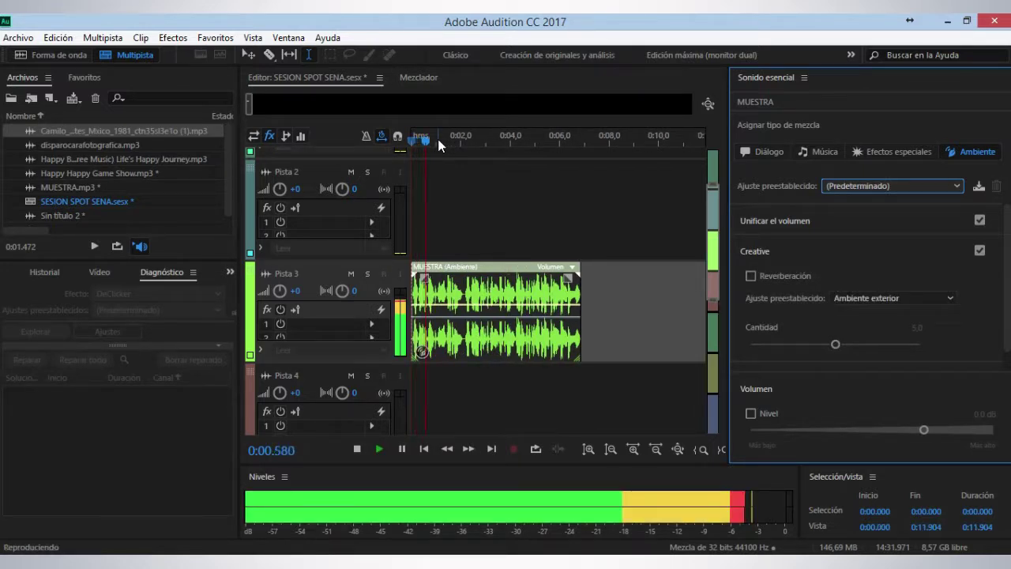
key("space")
- Play the MUESTRA clip with the ambience preset Concentrado and switch it to Tono de sala during playback
left_click(906, 186)
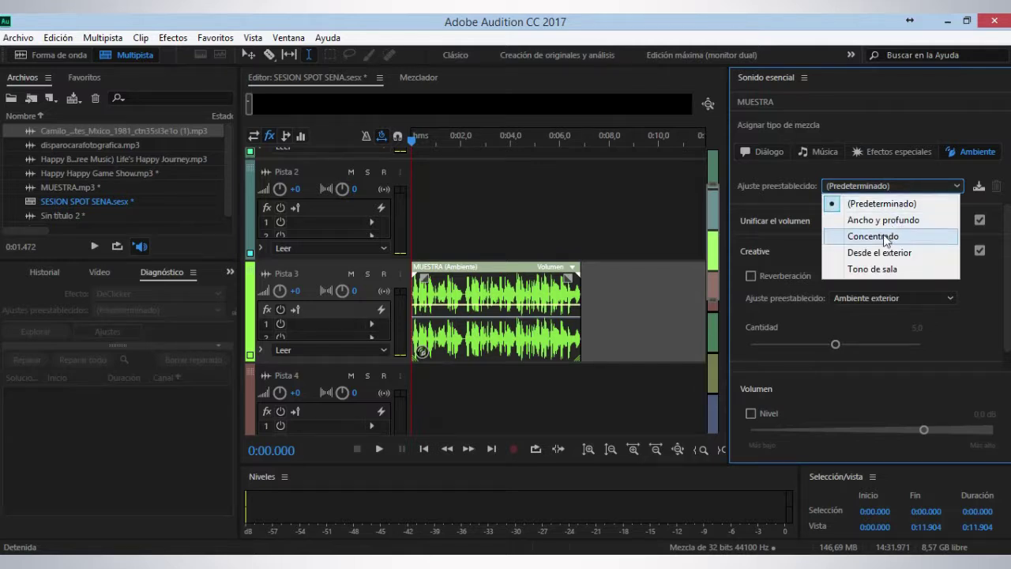
left_click(882, 237)
key("space")
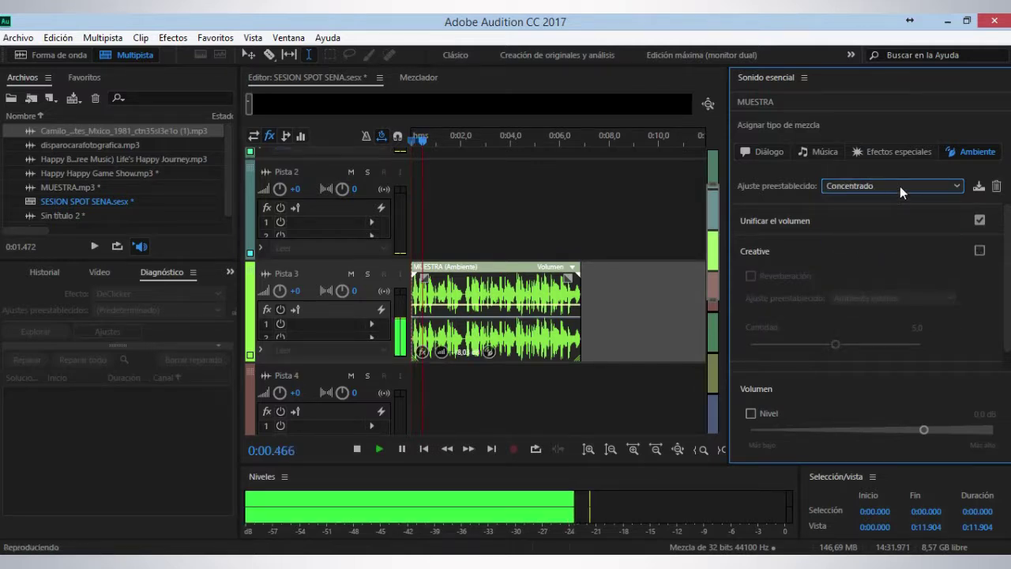
left_click(901, 185)
left_click(872, 269)
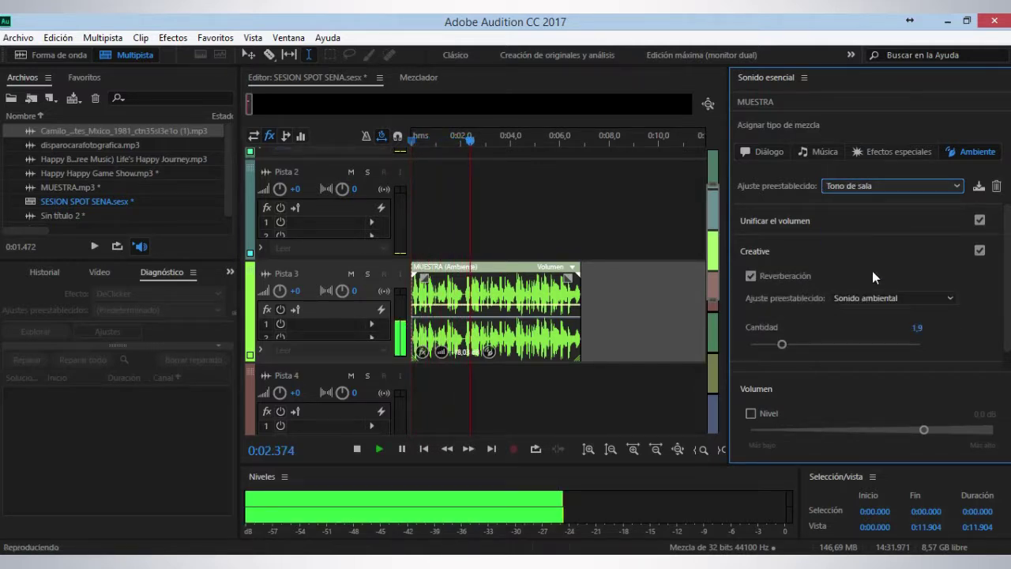
- Change the clip's reverb preset to Ambiente exterior and finally to Efecto de viento during playback
left_click(904, 298)
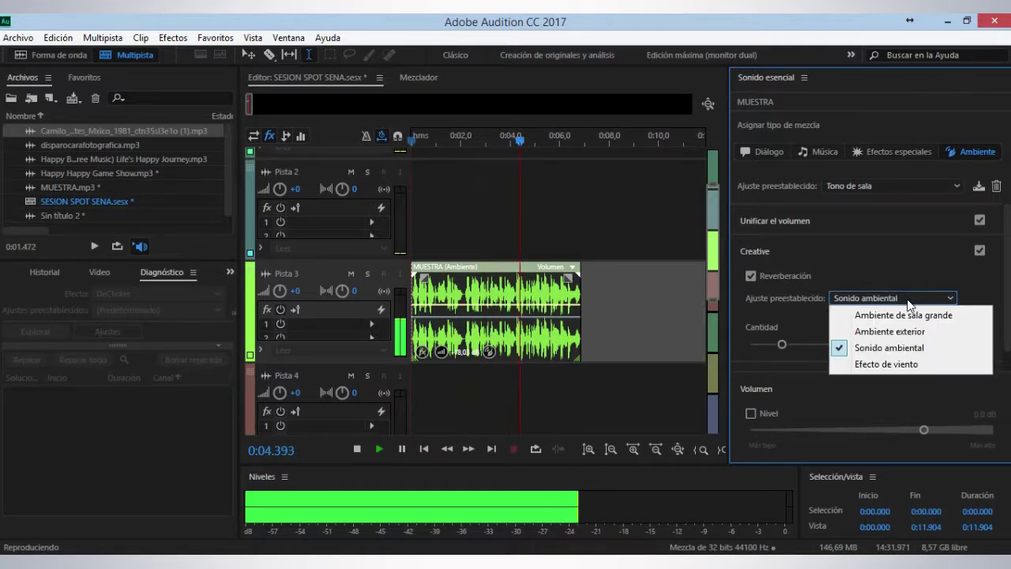
left_click(905, 330)
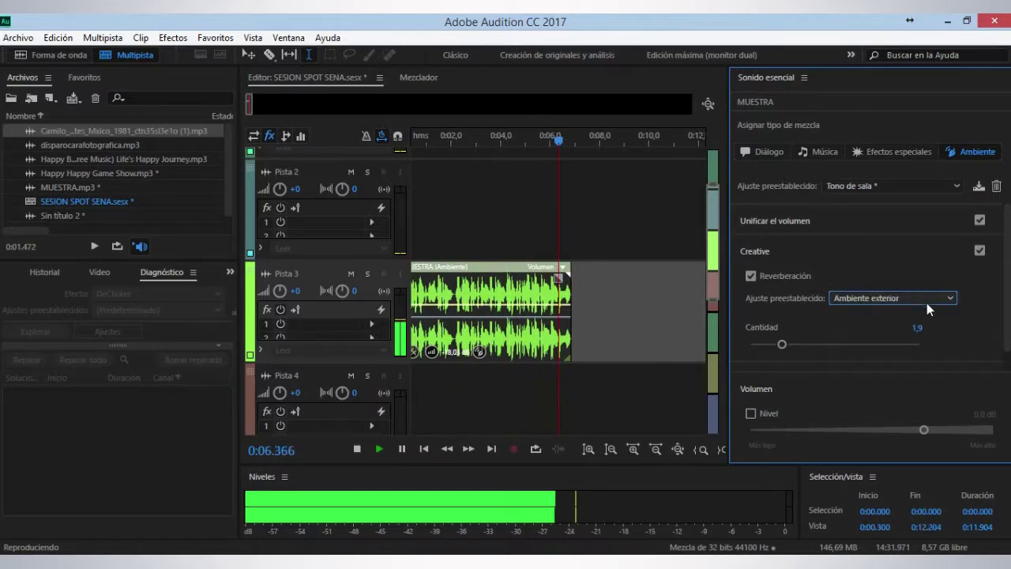
left_click(932, 304)
left_click(902, 363)
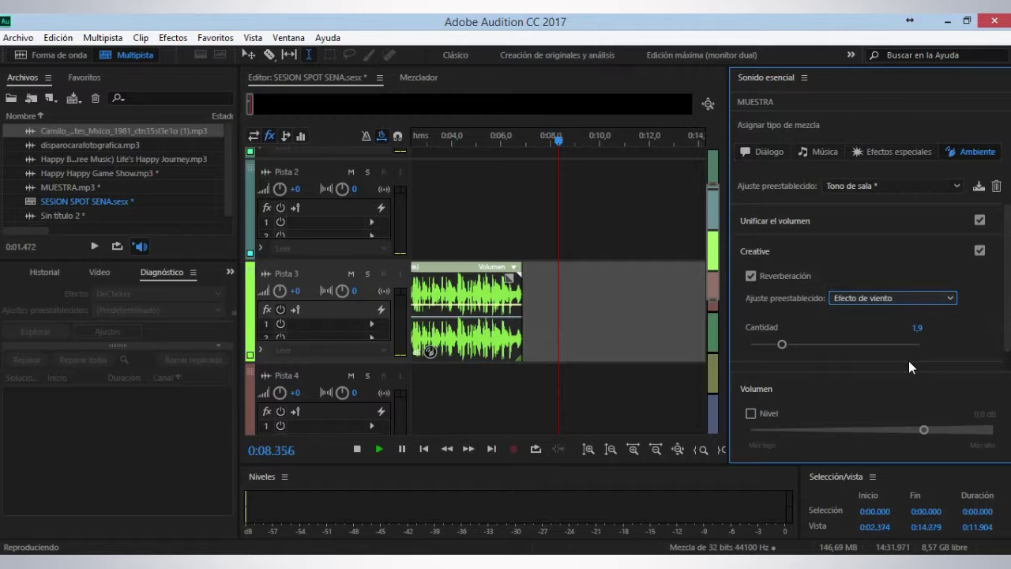
- Set the reverb amount to 0,8 and the clip level to 6,0 dB, and play the MUESTRA clip from the start
left_click(792, 345)
left_click_drag(792, 345, 763, 346)
left_click_drag(924, 430, 992, 429)
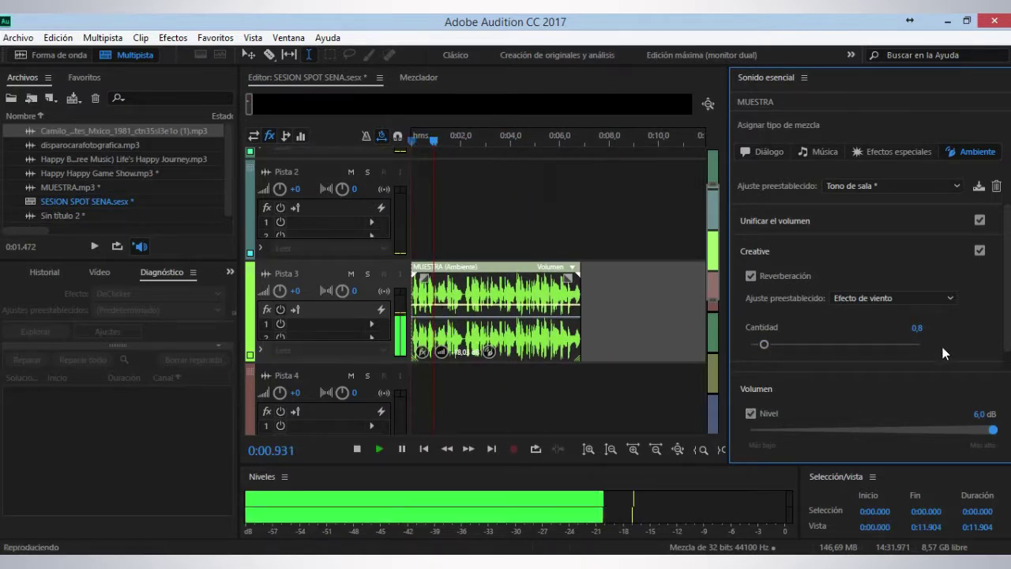
key("space")
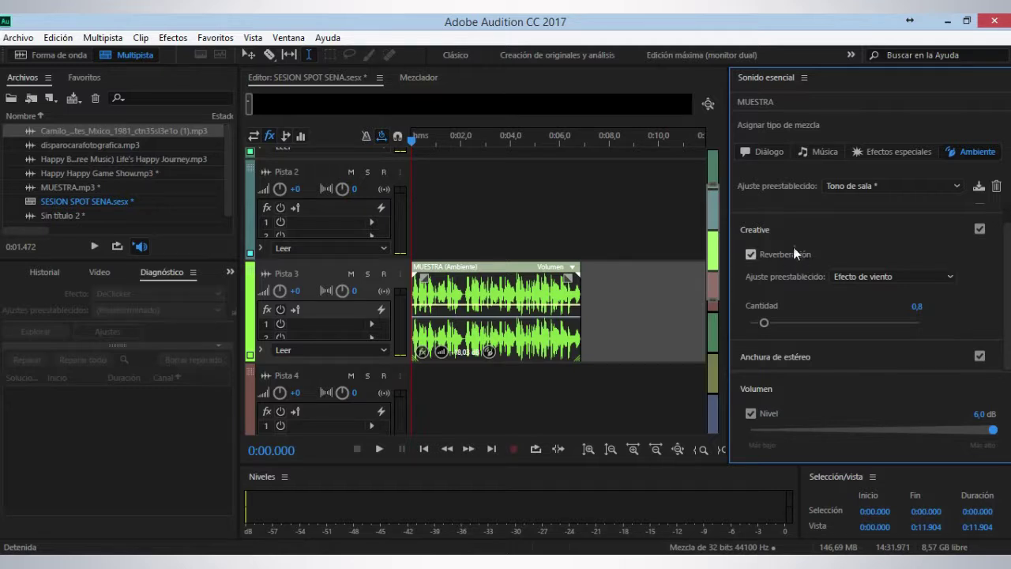
left_click(560, 216)
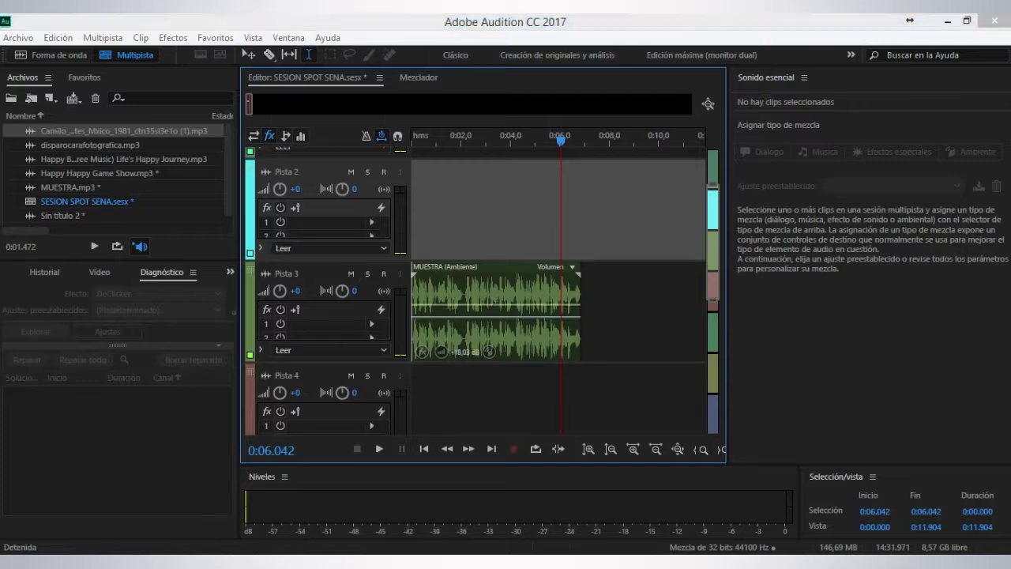
mouse_move(172, 544)
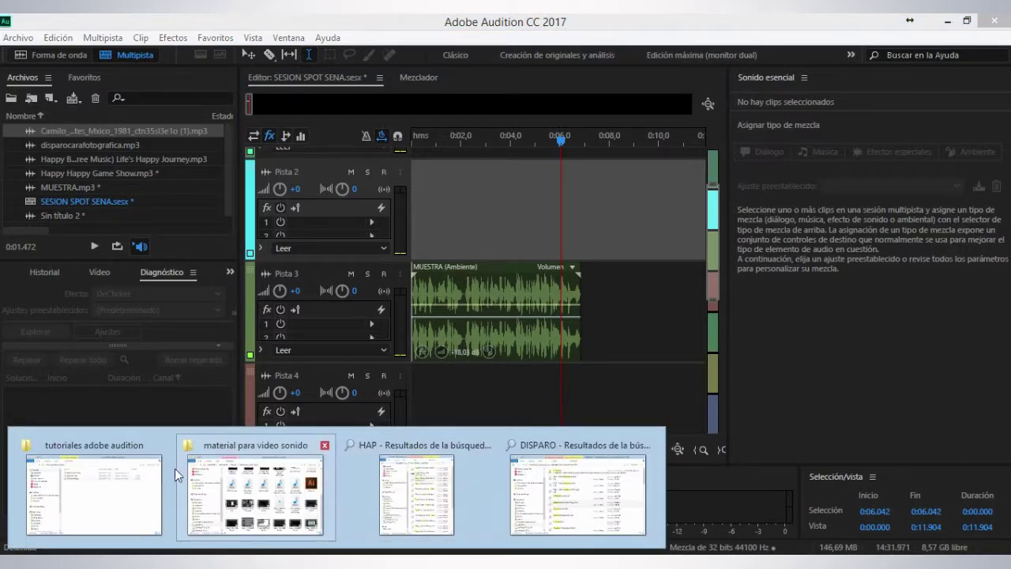
left_click(138, 472)
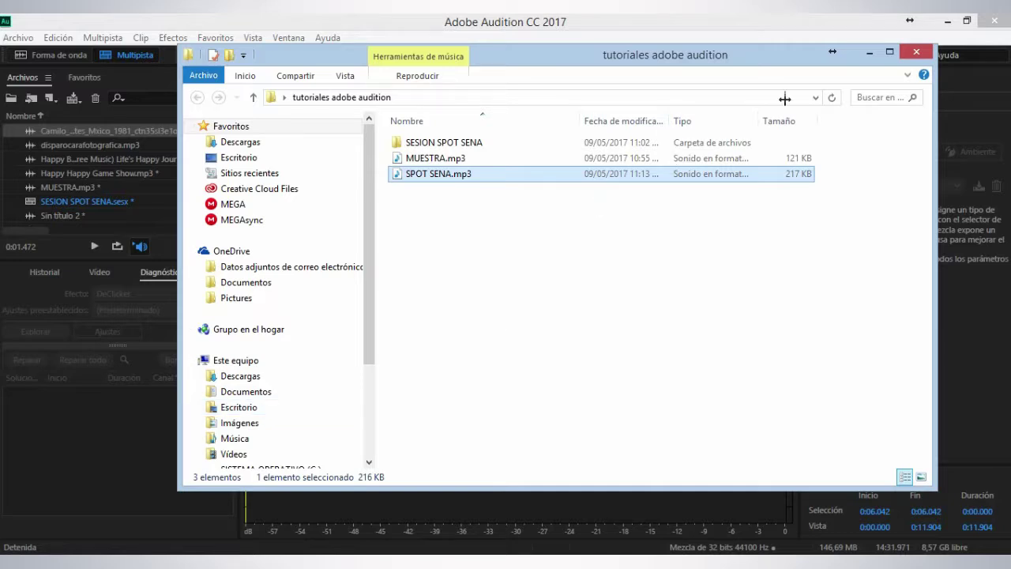
left_click(867, 54)
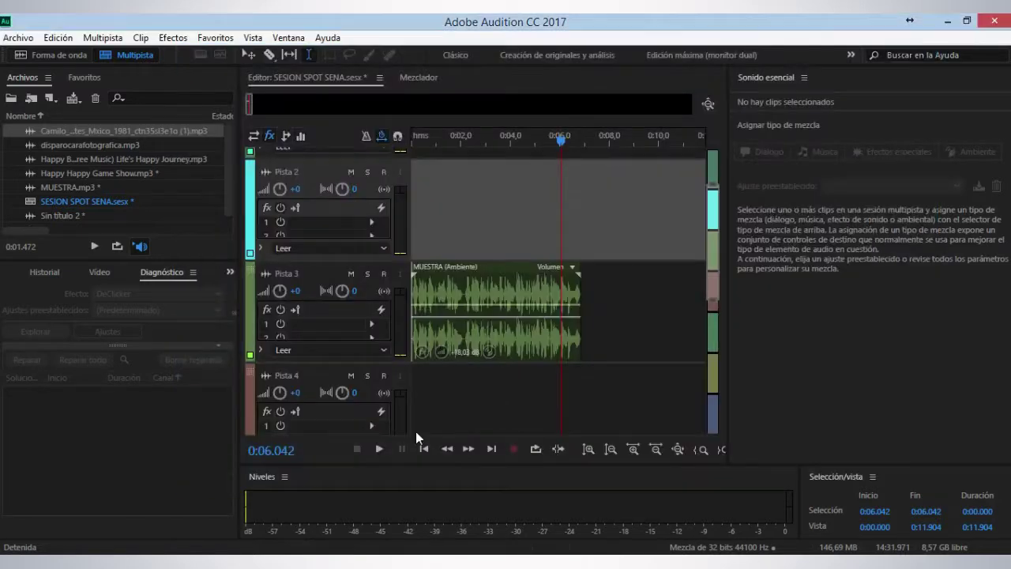
- Import Video_1490653967.wmv into the project files from the folder material para video sonido
mouse_move(172, 552)
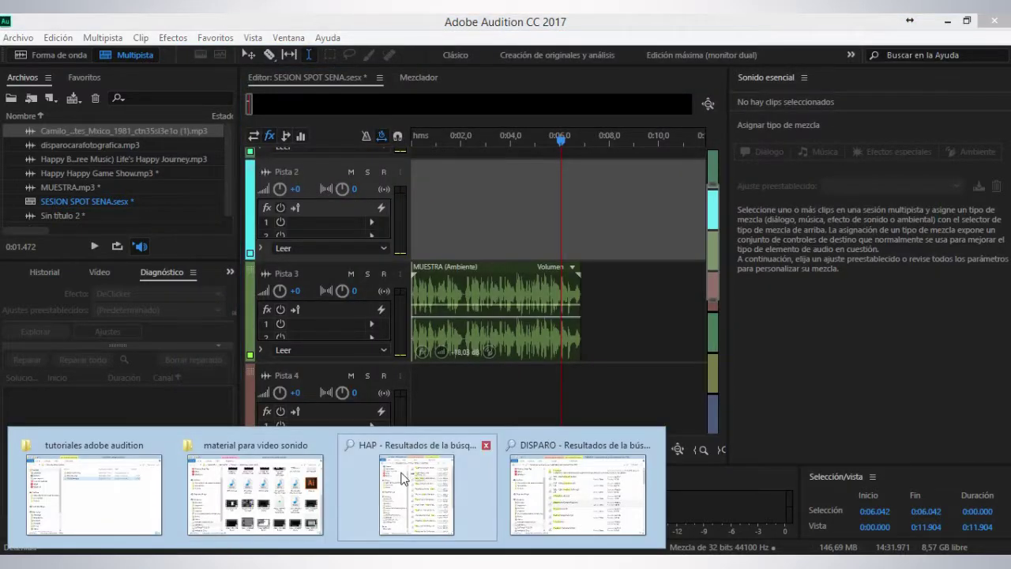
left_click(297, 488)
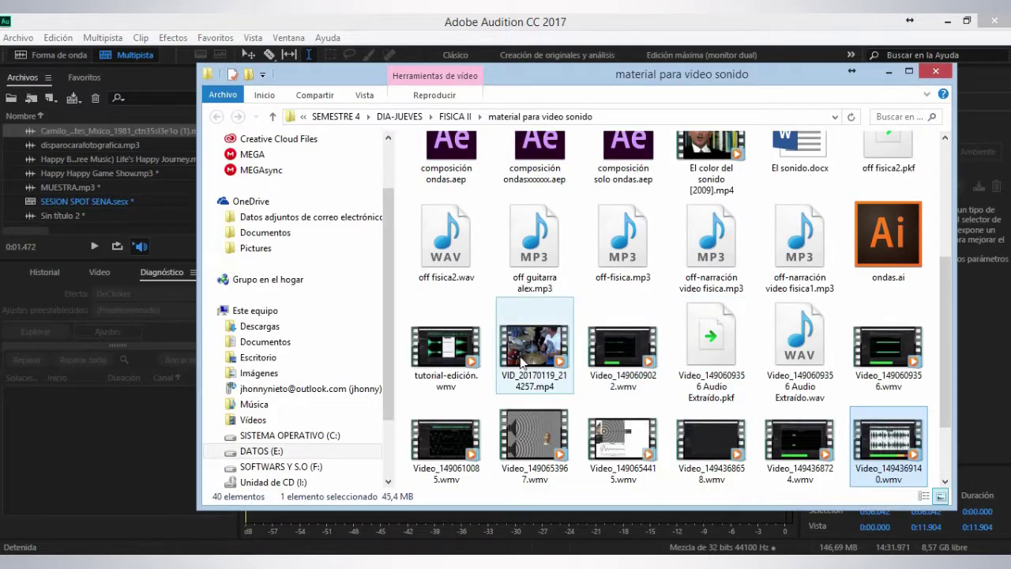
left_click_drag(541, 443, 127, 172)
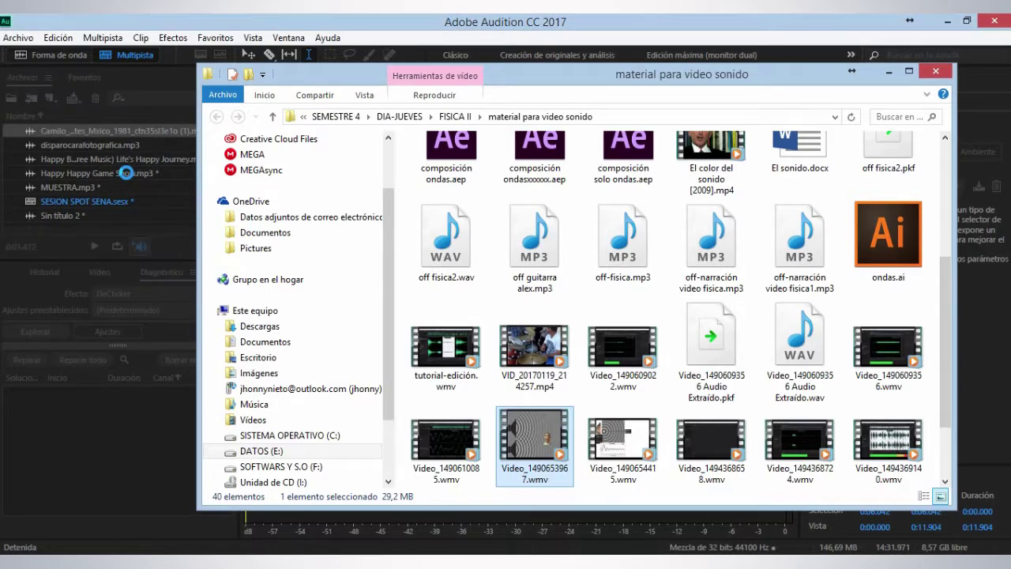
left_click(126, 172)
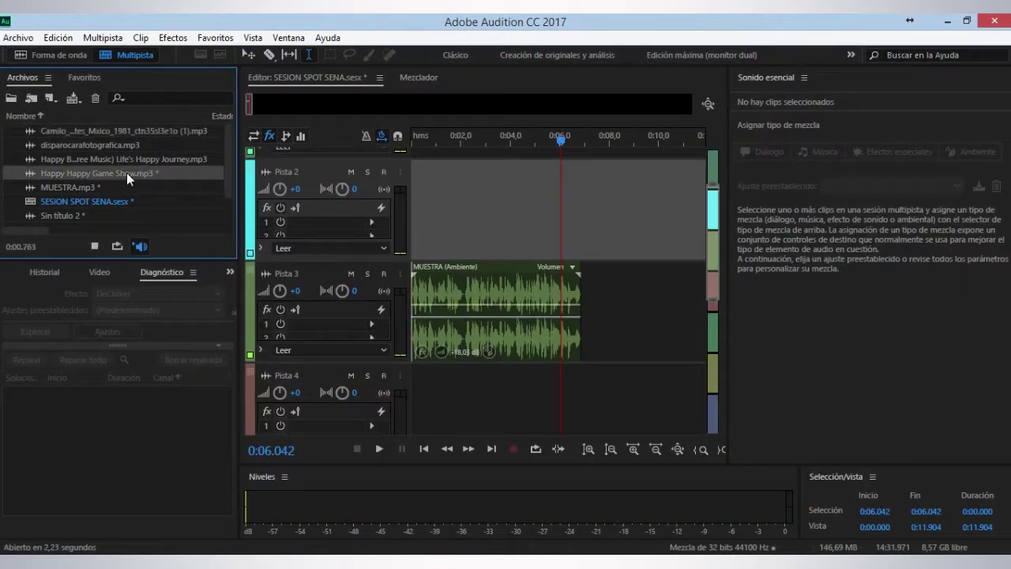
- Return the playhead to the session start and place Video_1490653967.wmv there as the video reference
left_click(462, 232)
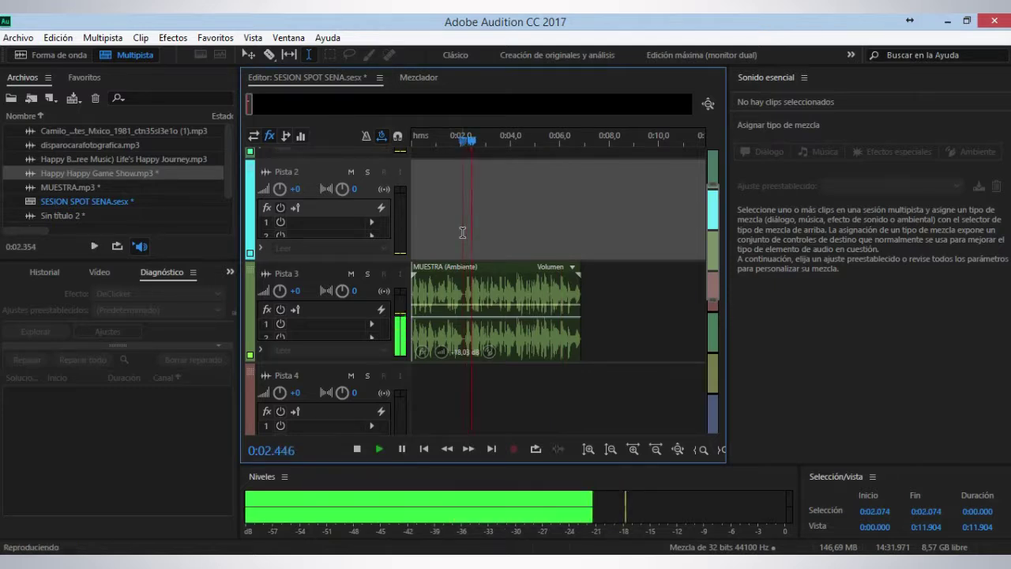
scroll(485, 174, "up", 2)
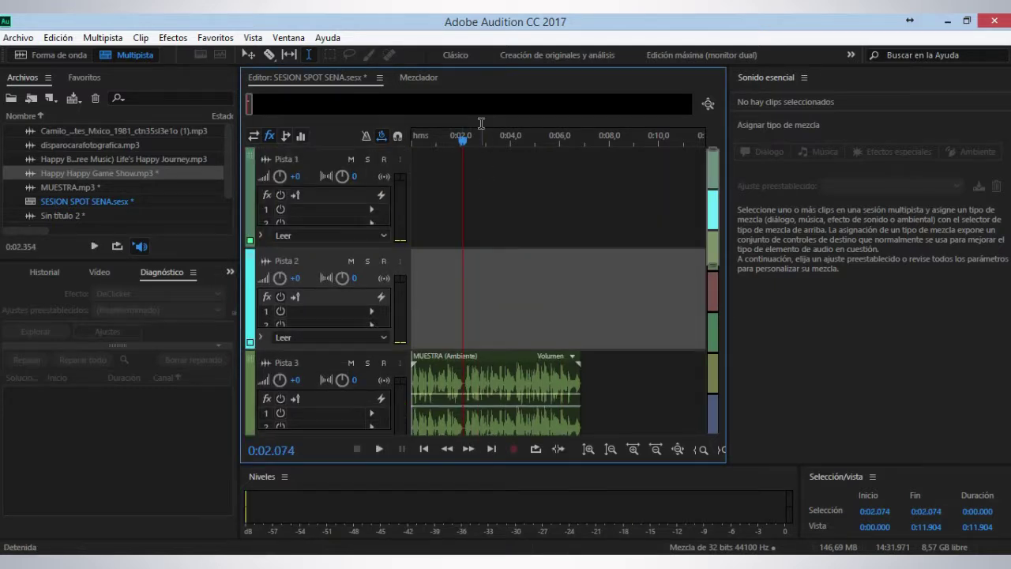
scroll(470, 130, "up", 5)
key("Home")
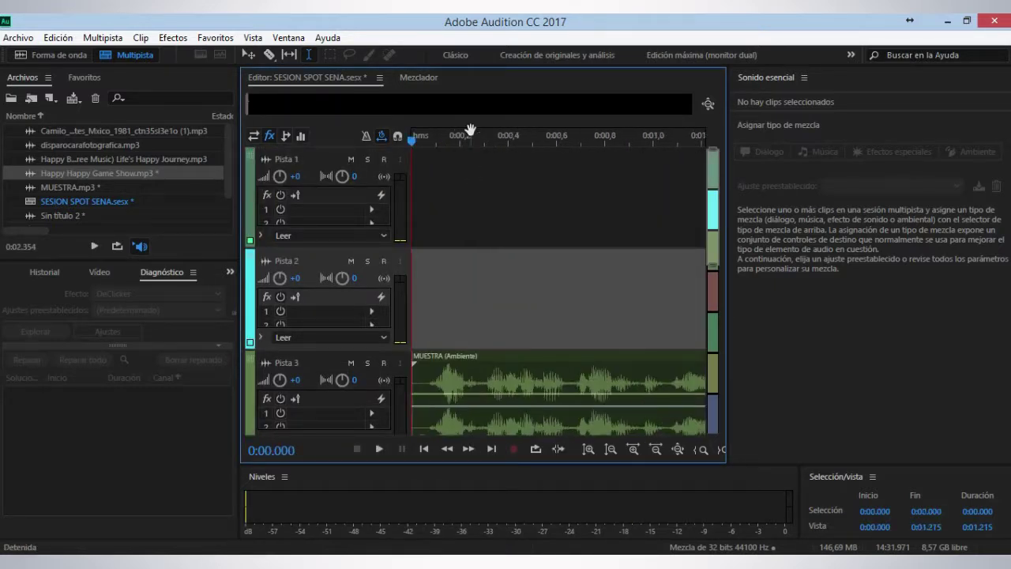
scroll(137, 207, "down", 1)
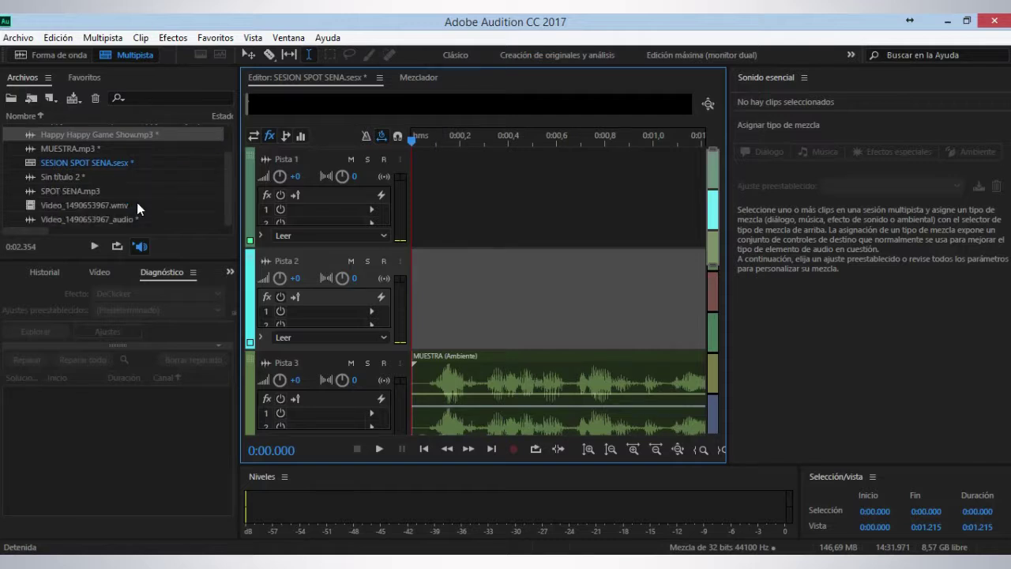
left_click(100, 205)
left_click_drag(100, 203, 408, 188)
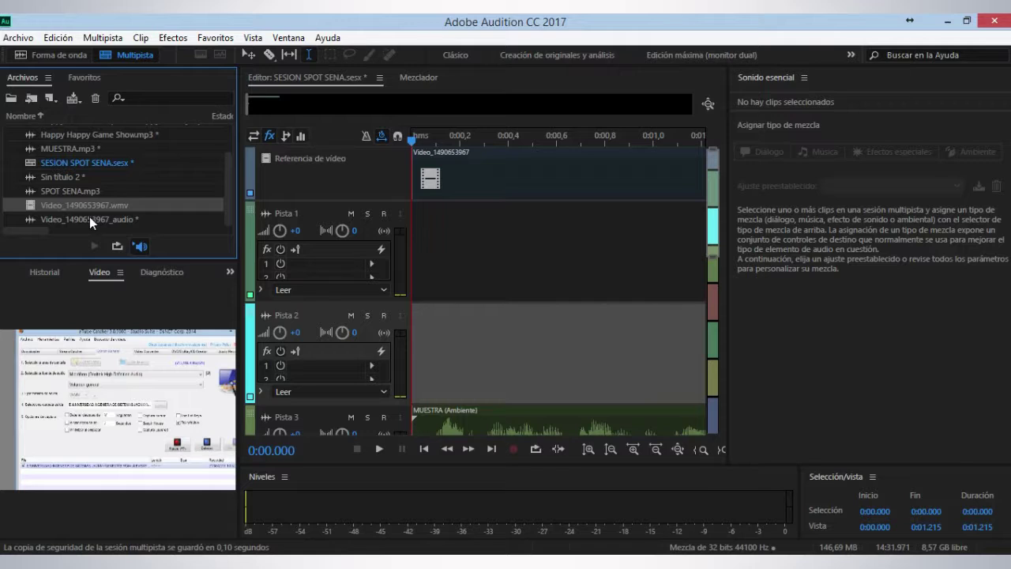
left_click_drag(89, 217, 440, 229)
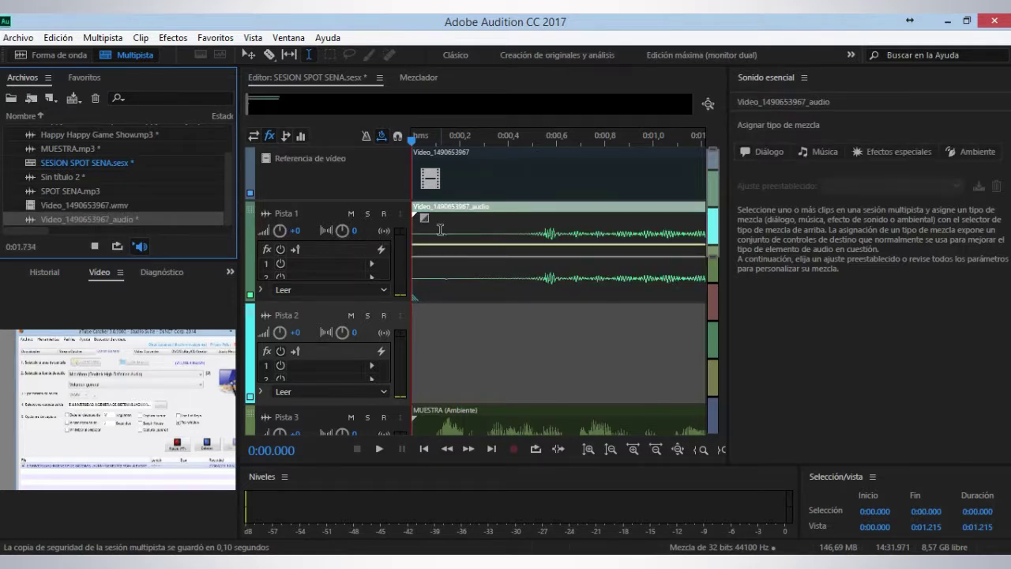
scroll(464, 136, "down", 5)
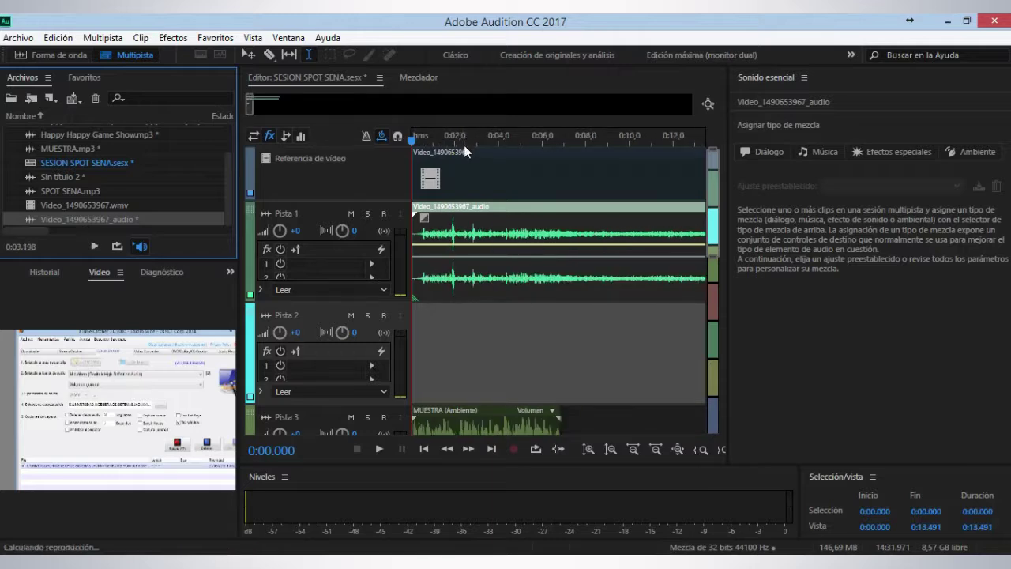
scroll(492, 295, "down", 2)
key("space")
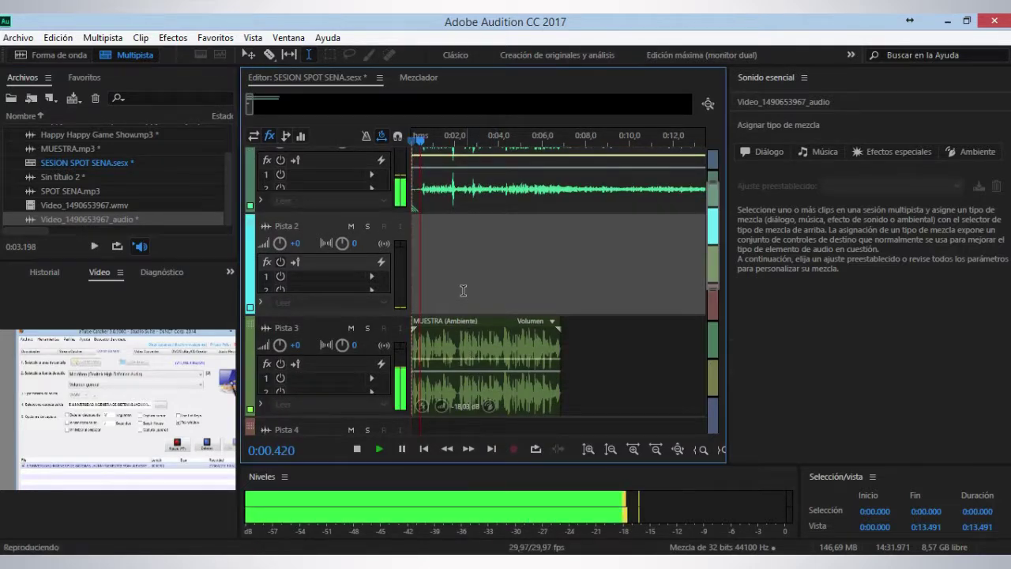
- Move the MUESTRA clip from Pista 3 up to Pista 2 and play it together with the video
left_click_drag(463, 387, 463, 286)
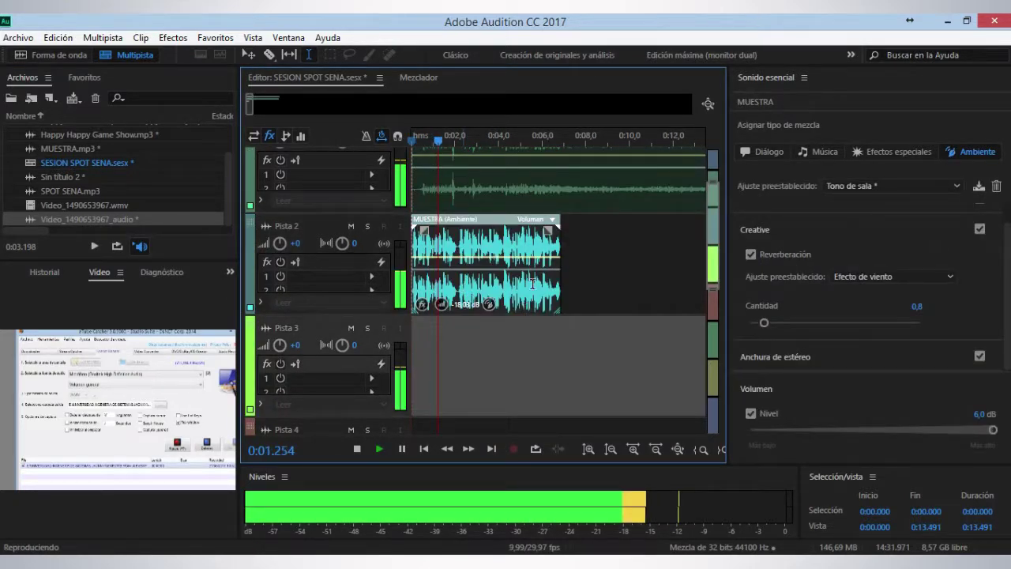
key("space")
scroll(544, 191, "up", 2)
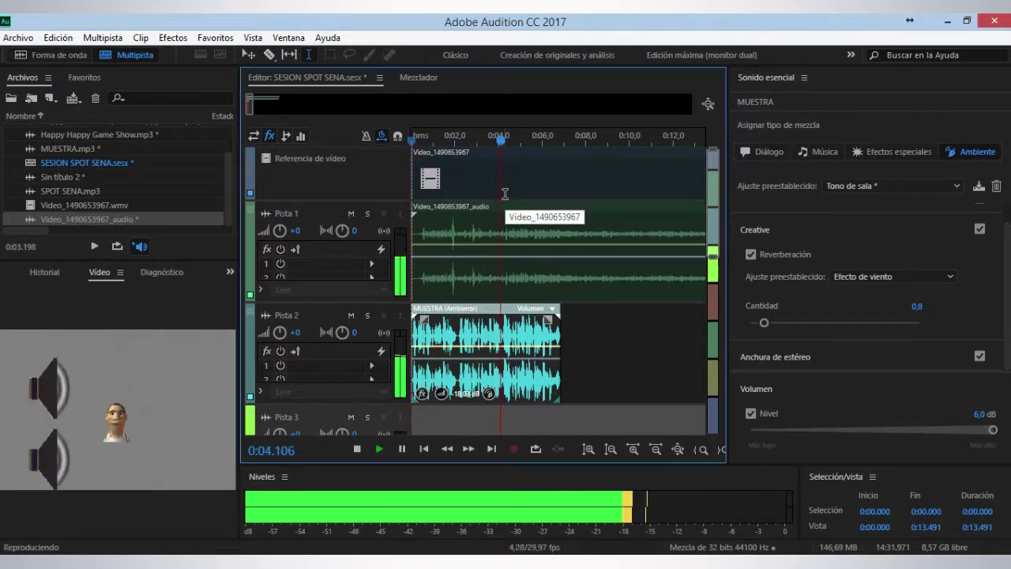
left_click(507, 278)
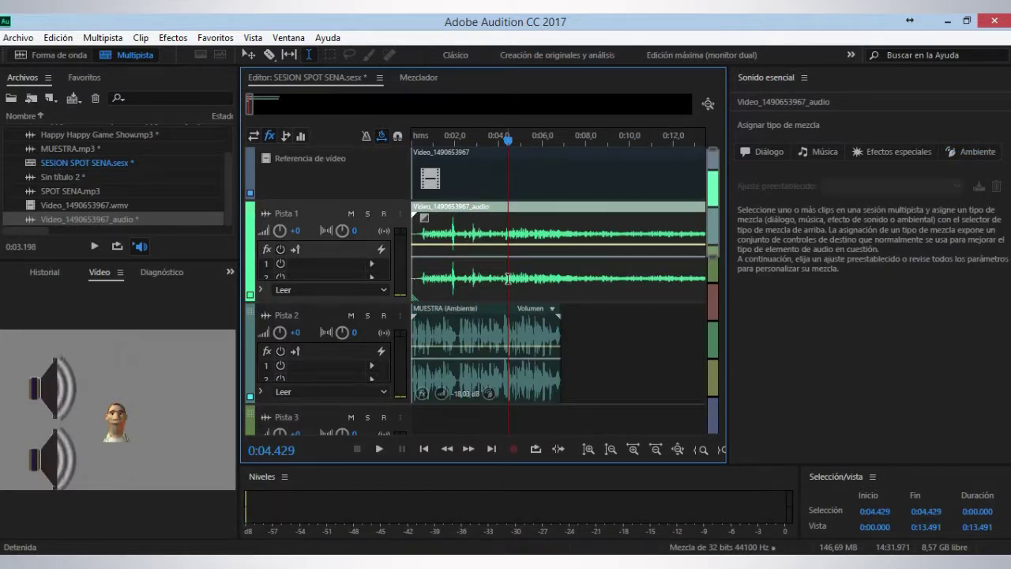
key("Delete")
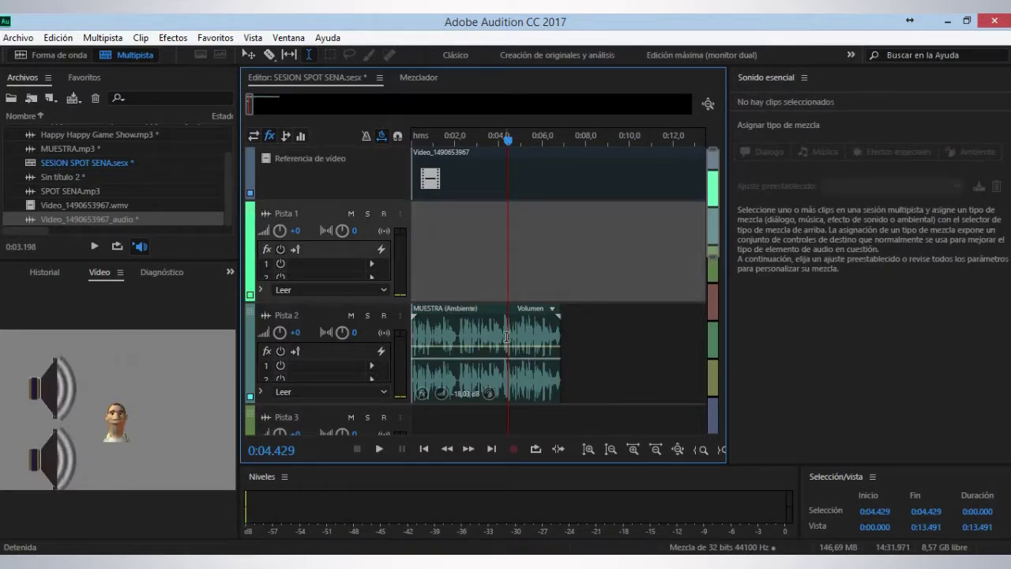
left_click_drag(498, 330, 497, 269)
key("Home")
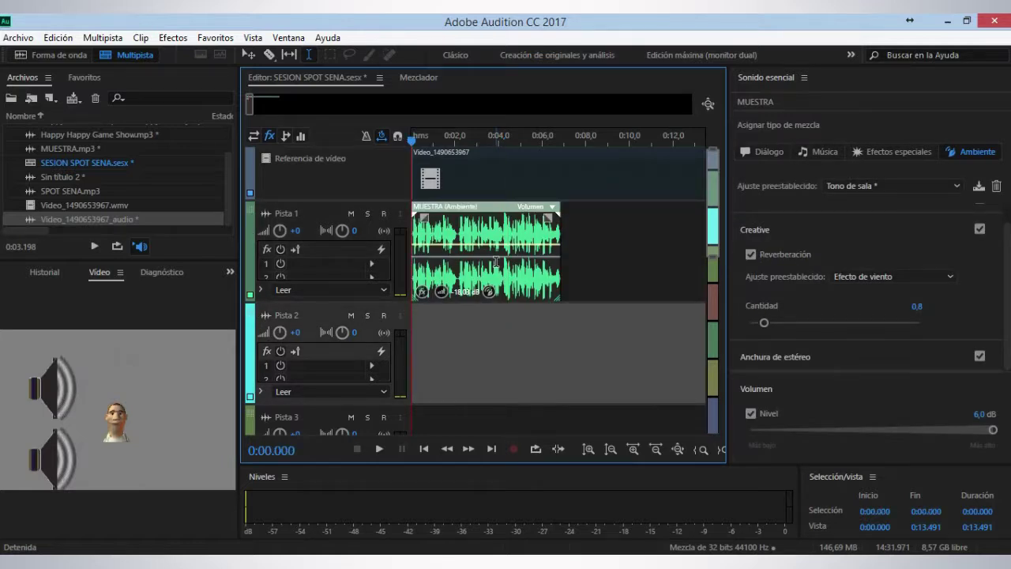
key("space")
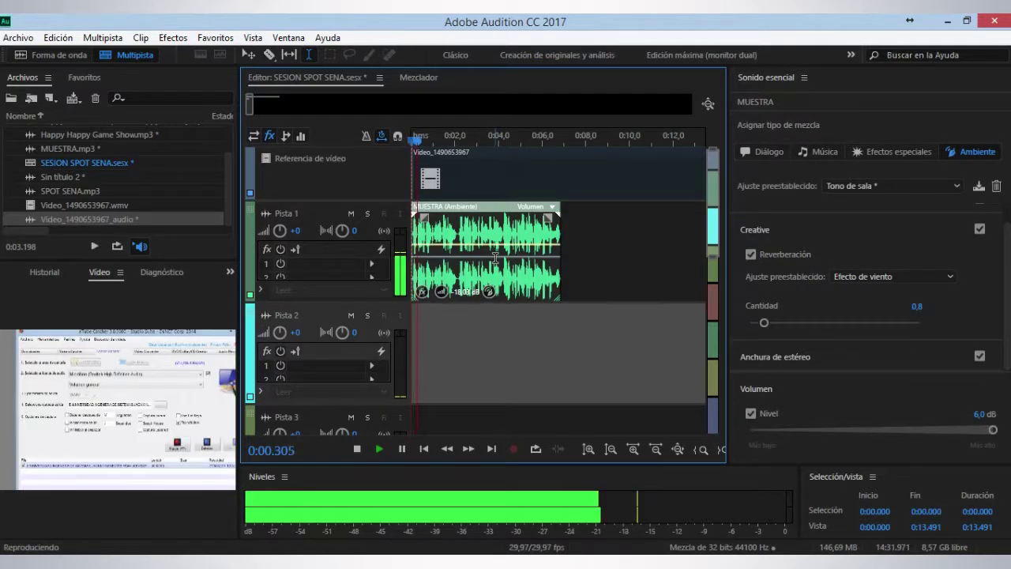
key("space")
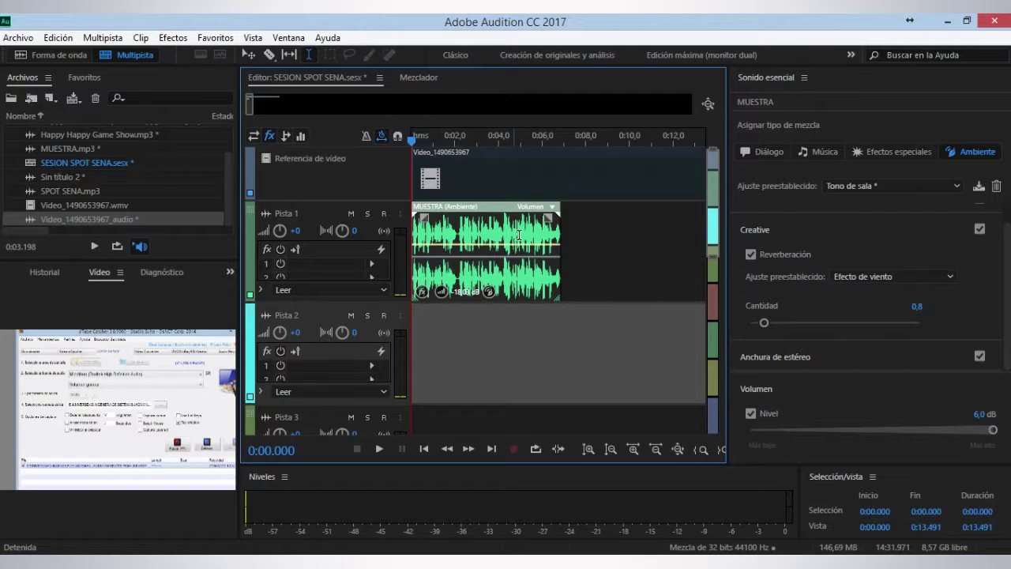
left_click(555, 181)
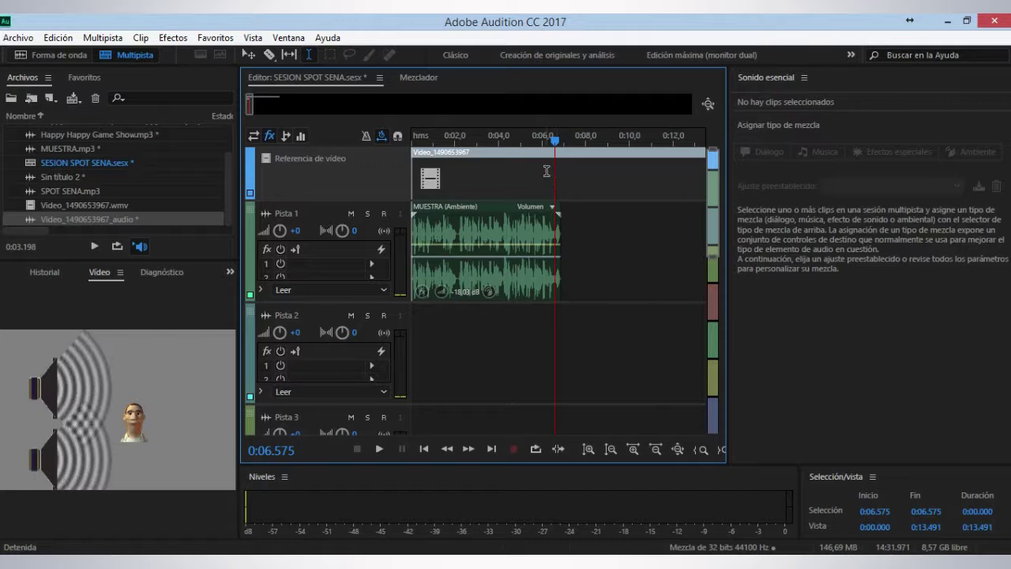
left_click(533, 139)
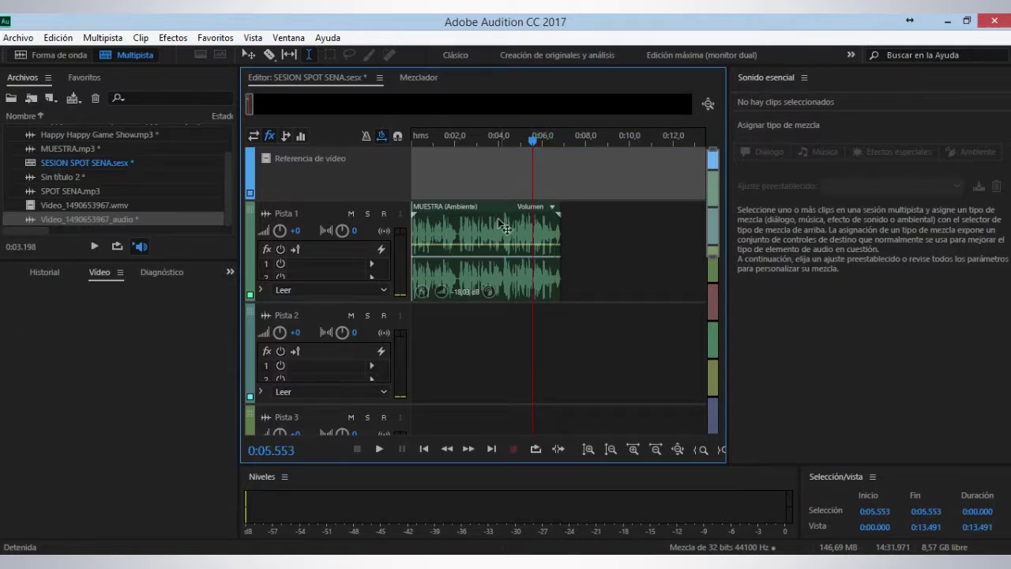
left_click(505, 228)
key("Delete")
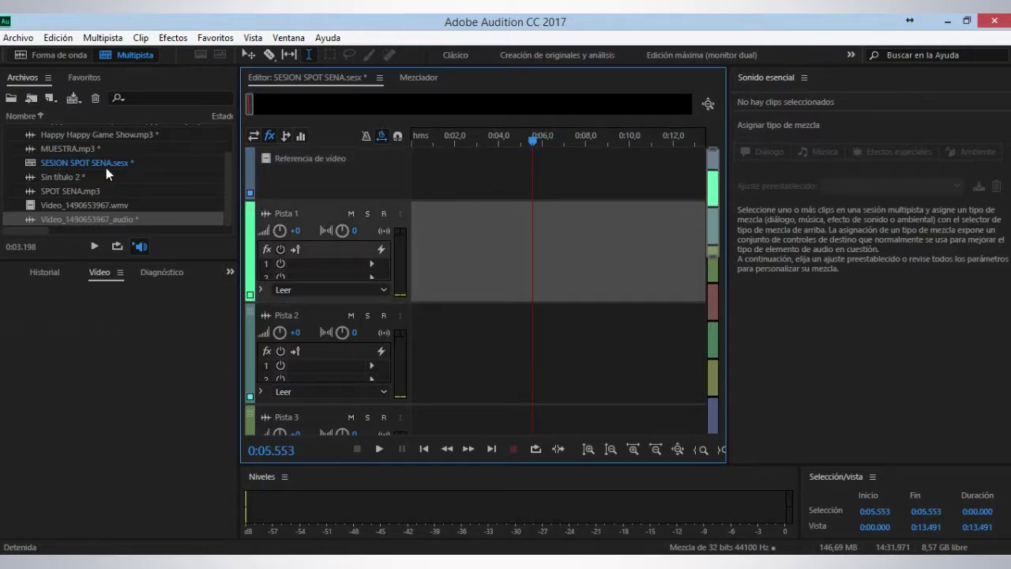
- Place the Camilo Sesto song on Pista 1 at the session start
scroll(106, 167, "up", 1)
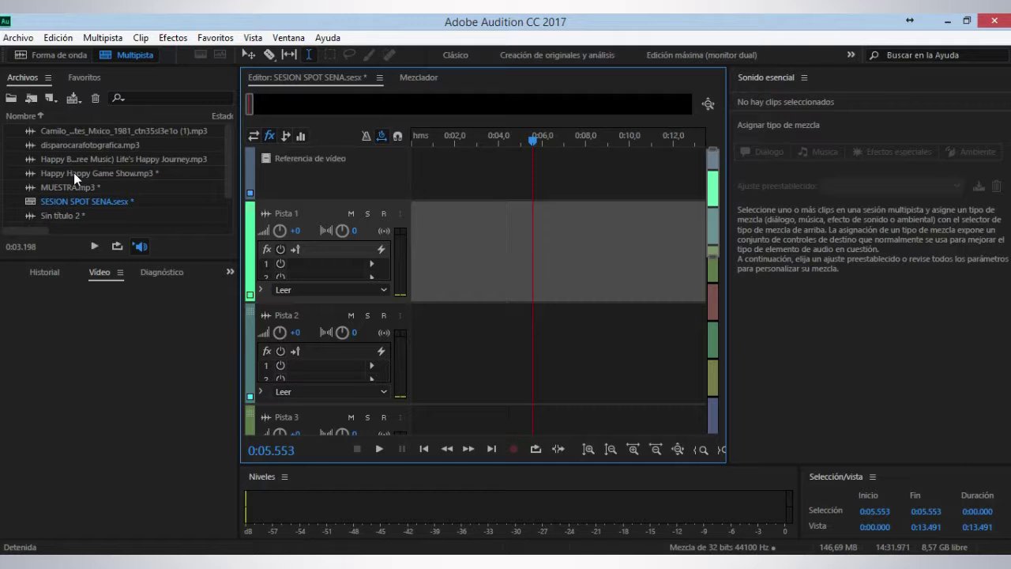
left_click_drag(73, 129, 379, 180)
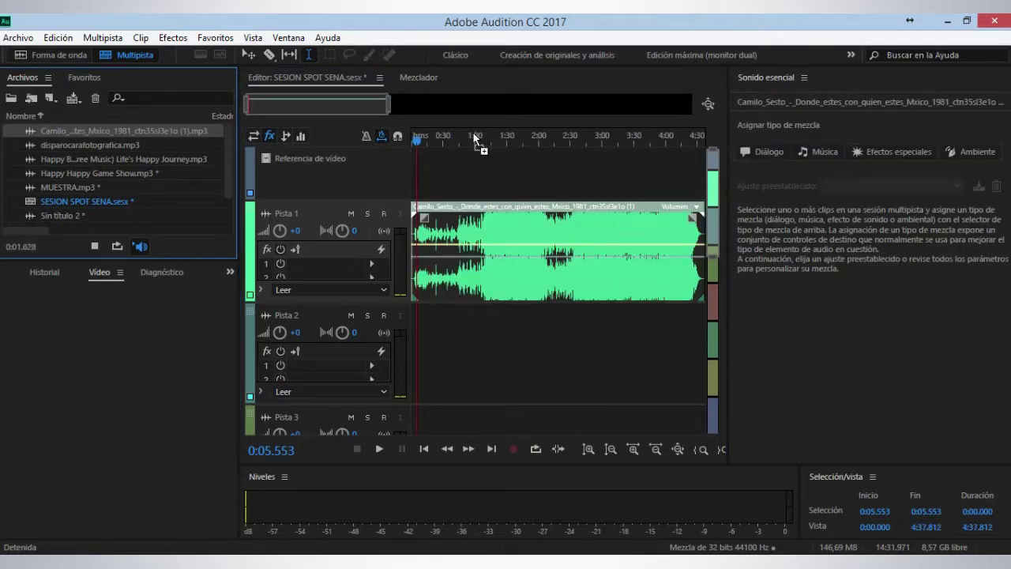
- Show MUESTRA.mp3 in the waveform editor and copy its selected first sound, from 0:00.076 to 0:00.273
key("9")
key("space")
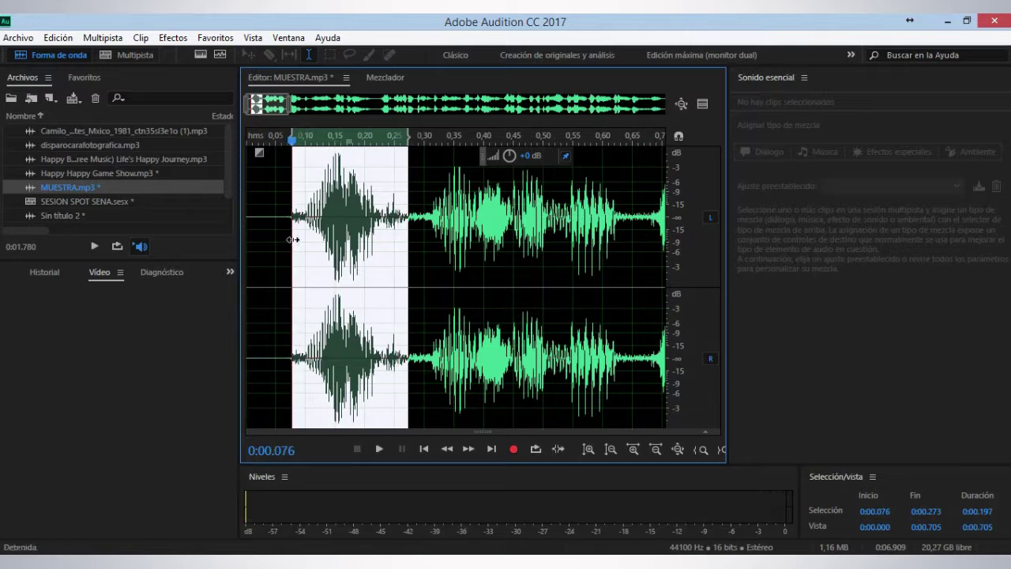
key("ctrl+c")
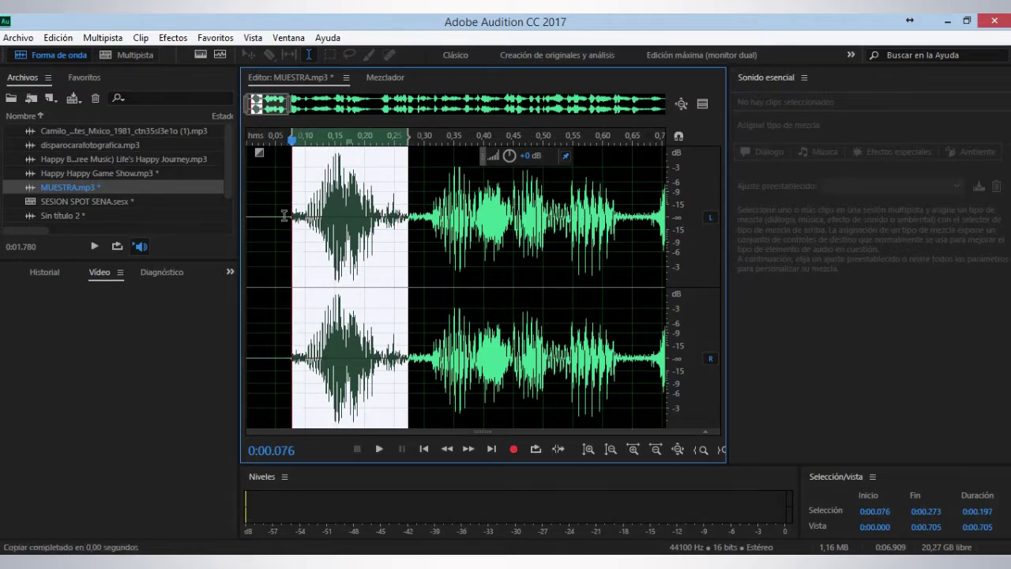
- Paste four copies of the copied sound one after another in the silence before the first sound of MUESTRA.mp3
left_click(285, 216)
key("ctrl+v")
left_click(278, 221)
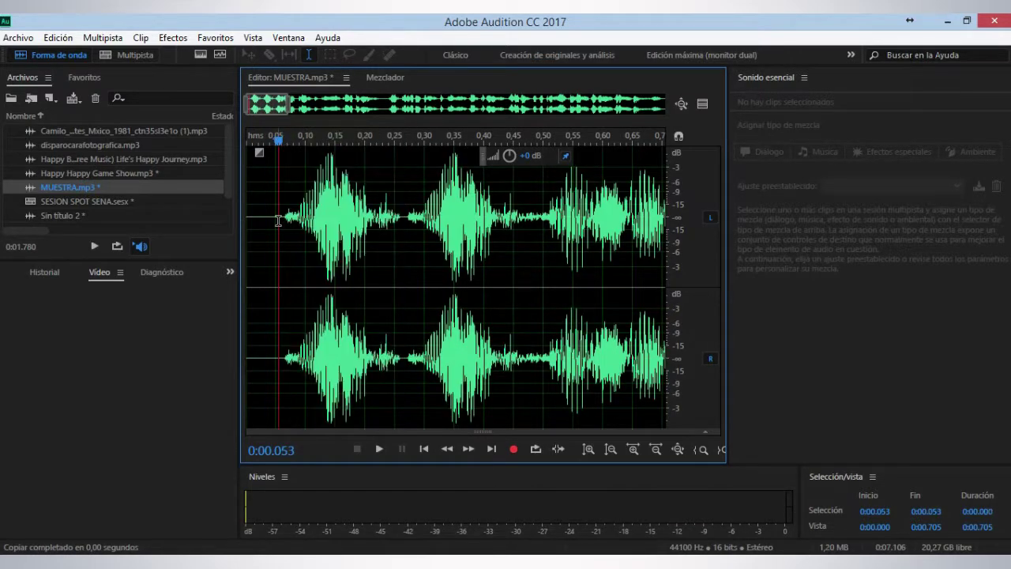
key("ctrl+v")
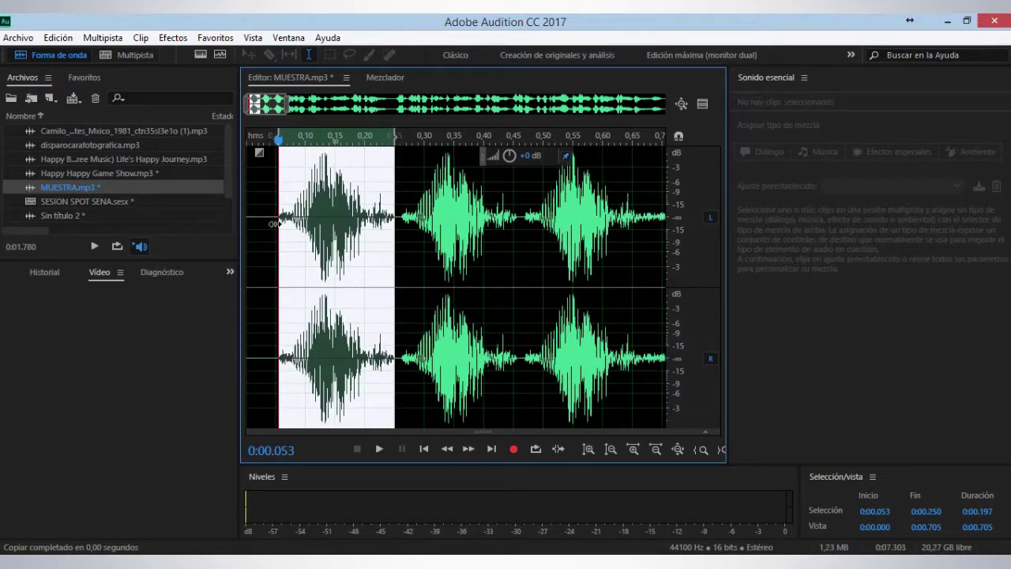
left_click(269, 223)
left_click(274, 221)
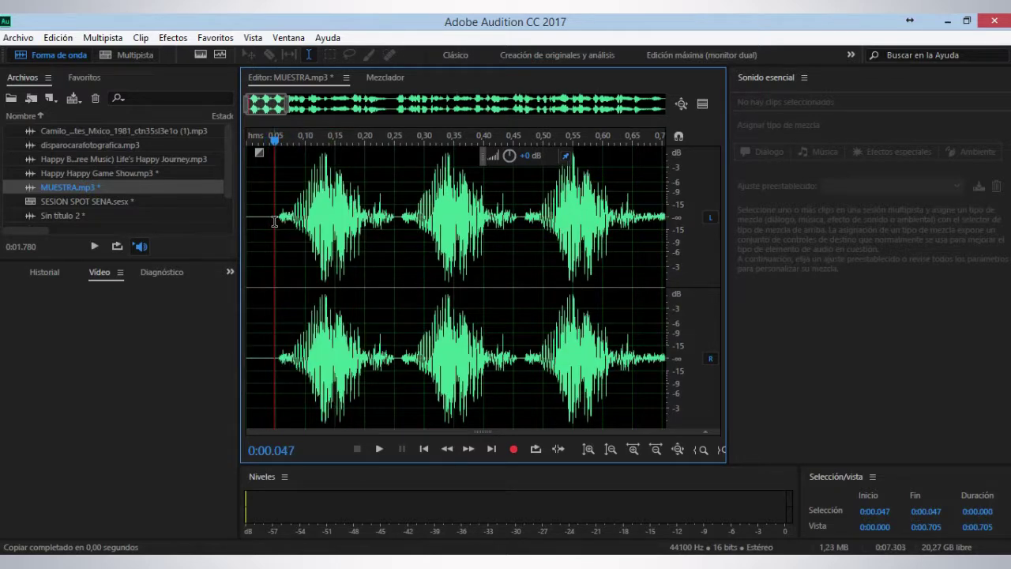
key("ctrl+v")
left_click(267, 222)
left_click(272, 220)
left_click(308, 223)
- Select the repeated sounds from 0:00.000 to 0:01.089 and open the Deformador de tono effect for them
scroll(348, 229, "down", 4)
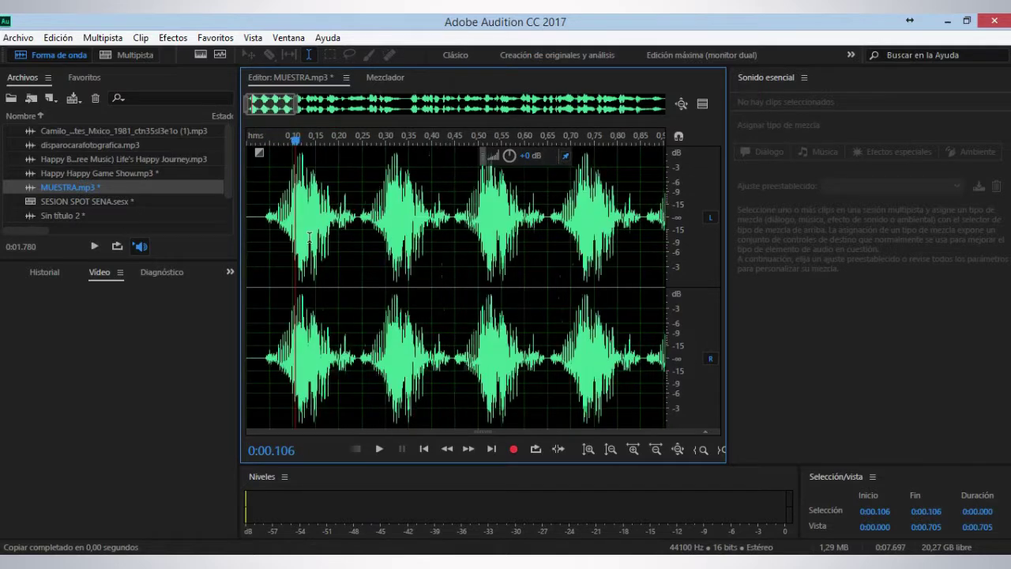
left_click_drag(432, 214, 239, 195)
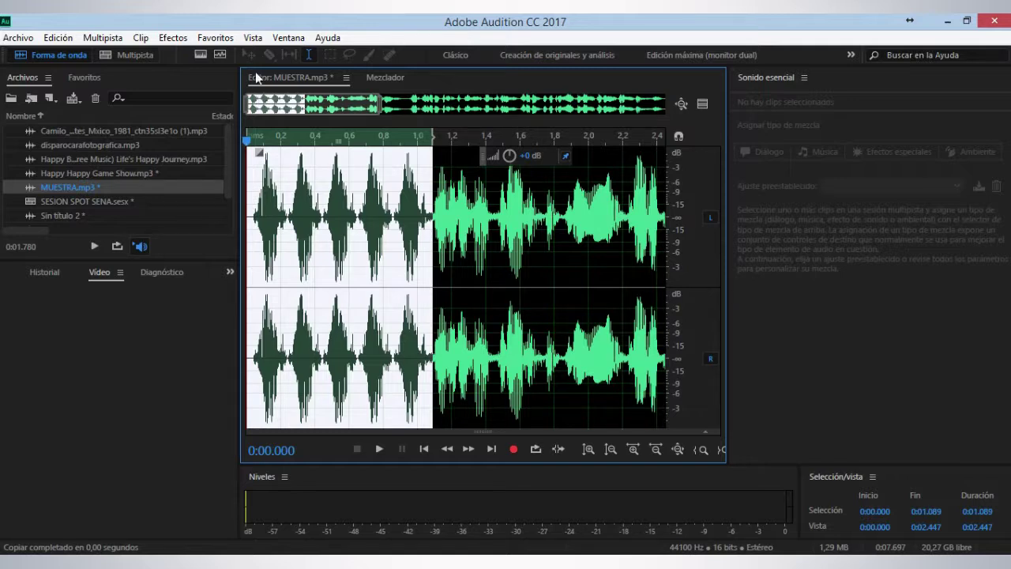
left_click(173, 37)
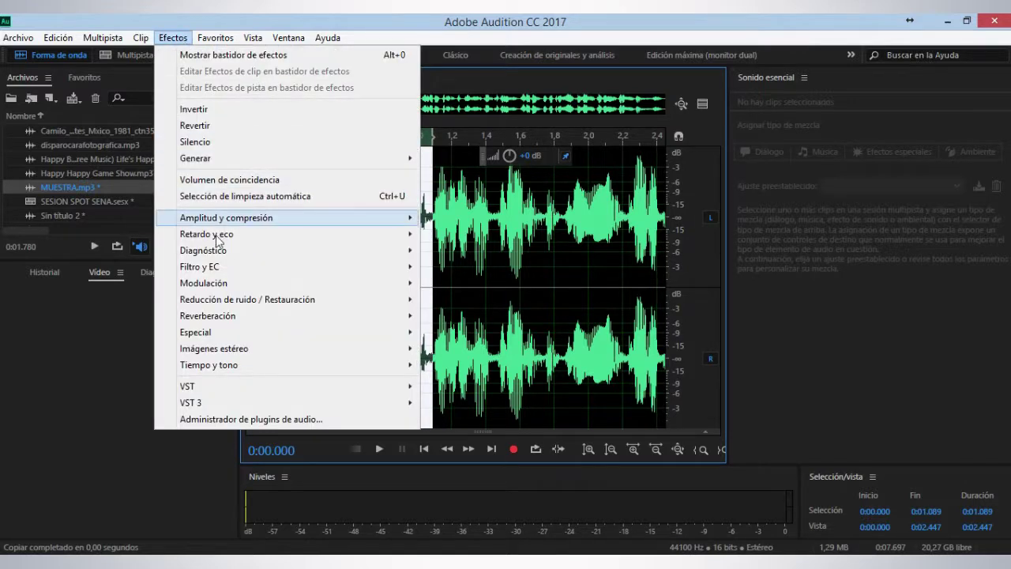
mouse_move(242, 364)
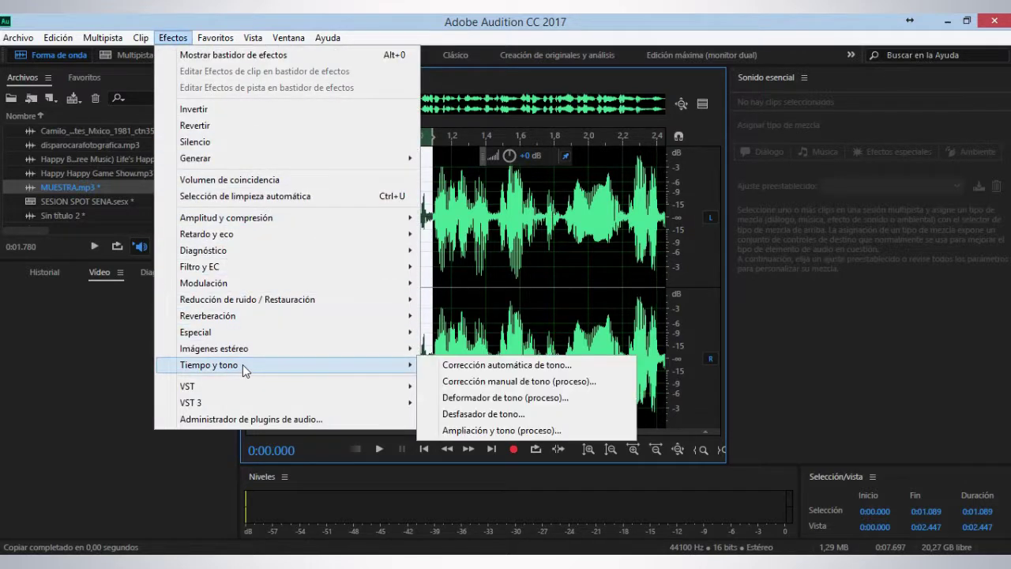
left_click(488, 400)
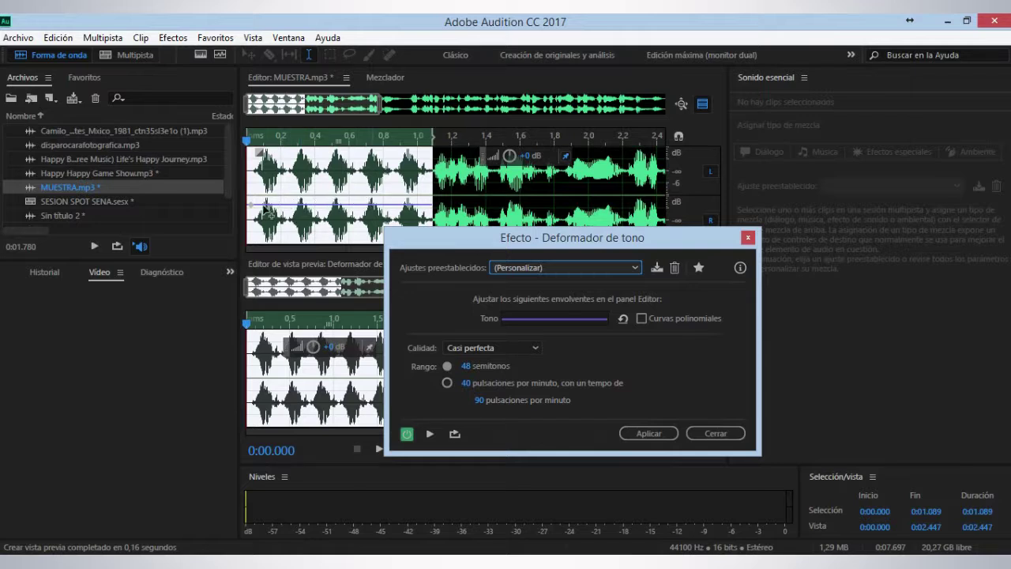
- Add a point near the end of the pitch envelope, raise its start point to make a descending pitch, and preview it
left_click(420, 205)
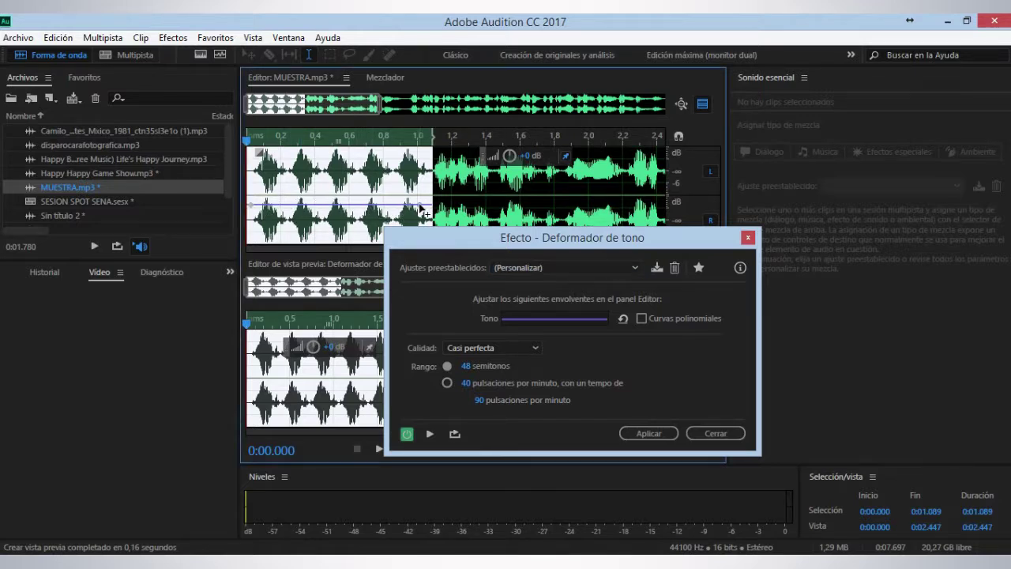
mouse_move(251, 206)
left_click_drag(251, 207, 253, 169)
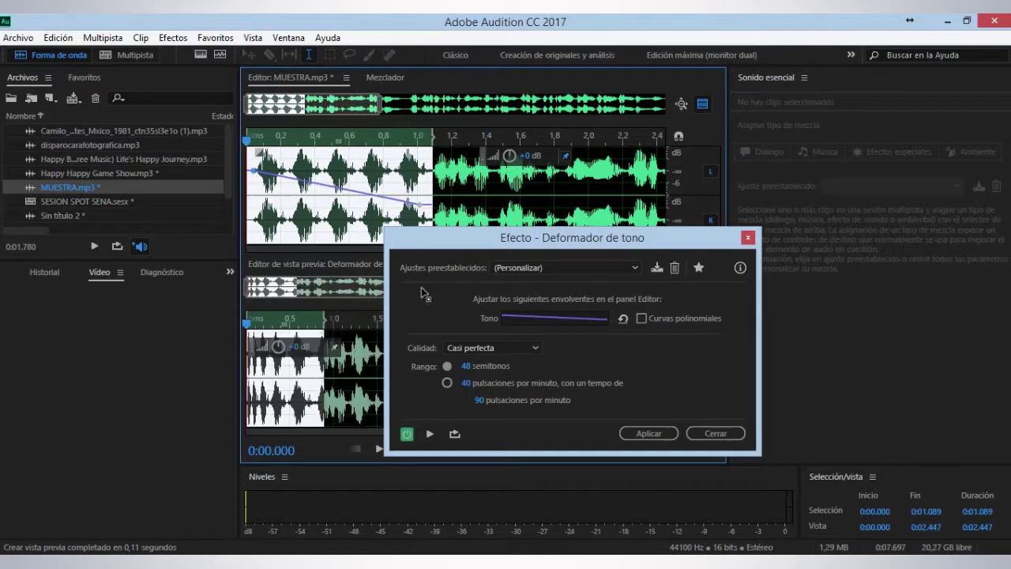
left_click(429, 434)
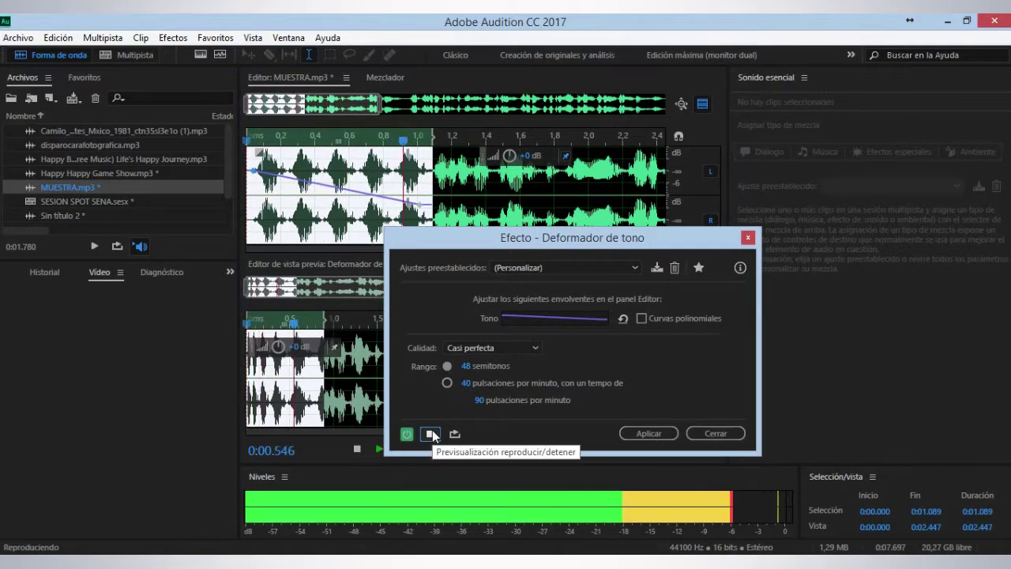
- Lower the envelope's start point slightly, preview it, apply the Deformador de tono effect and play the result
left_click_drag(253, 171, 251, 191)
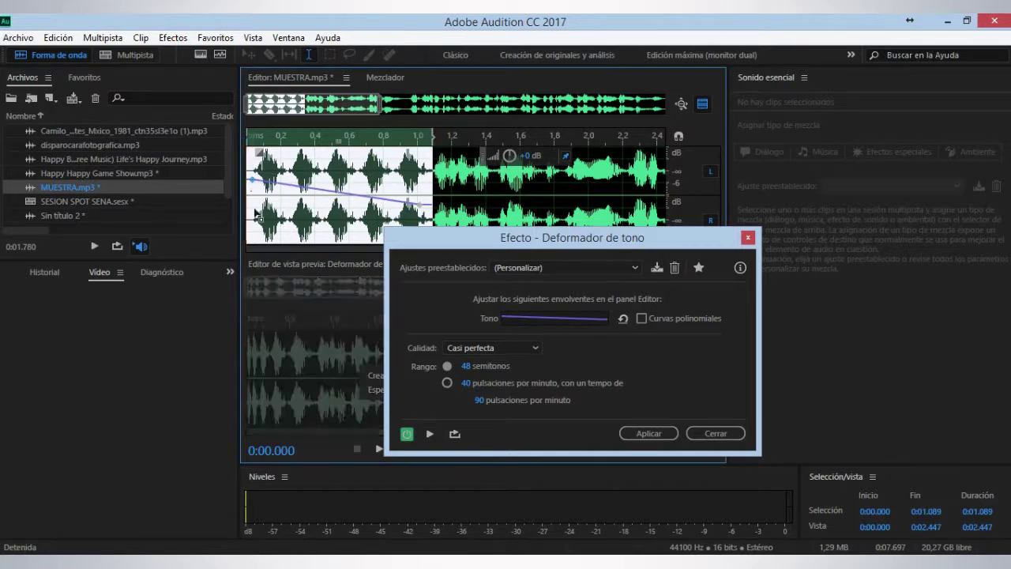
left_click(430, 434)
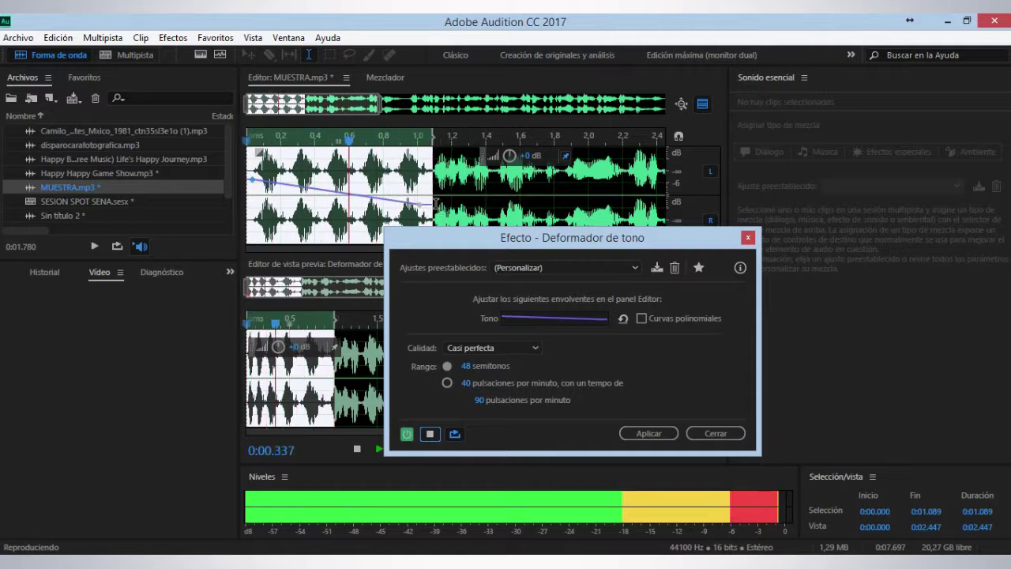
left_click_drag(419, 204, 421, 203)
left_click(632, 429)
key("space")
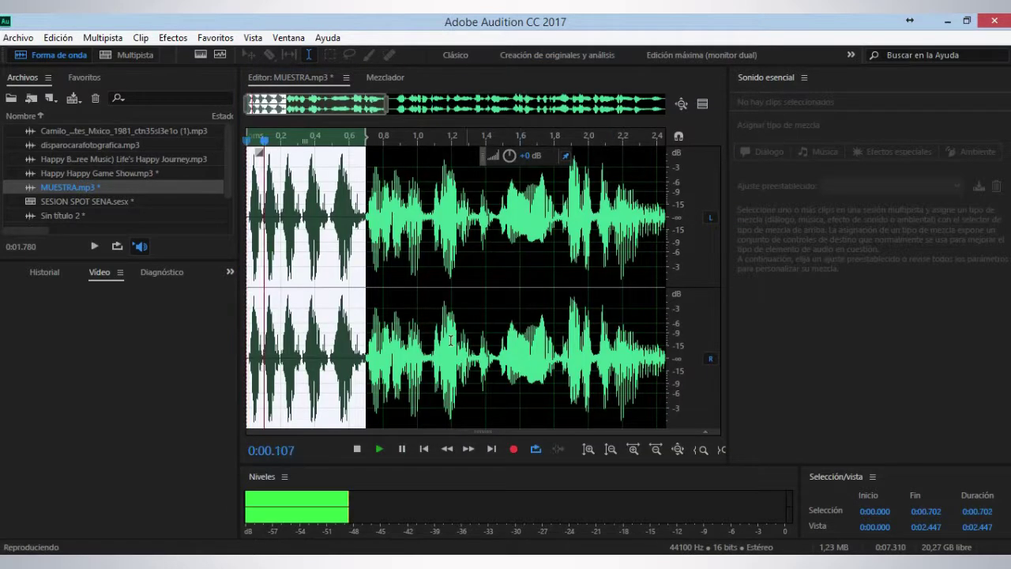
- Clear the selection and listen to the edited MUESTRA.mp3 from the start
left_click(310, 272)
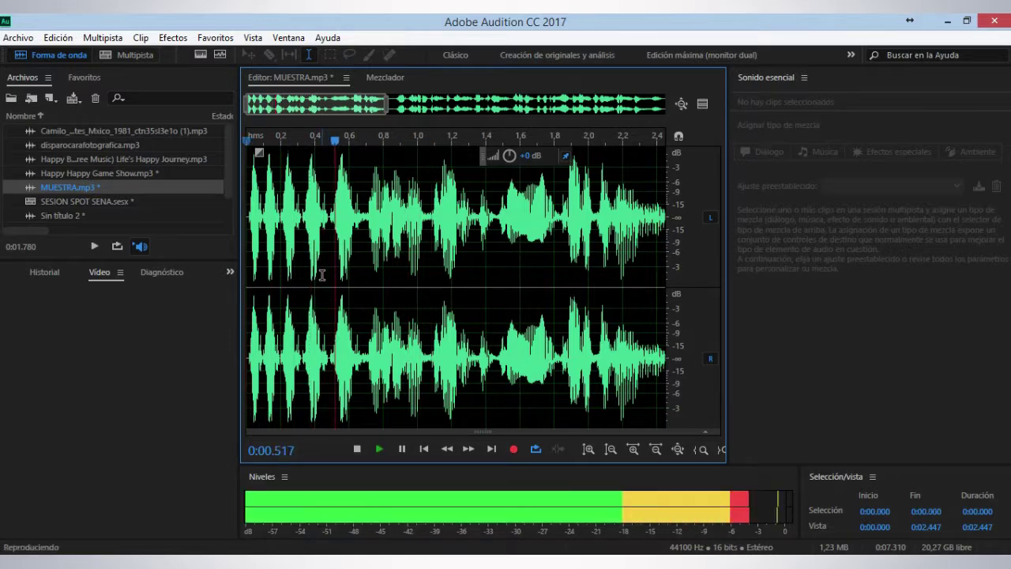
scroll(386, 248, "down", 2)
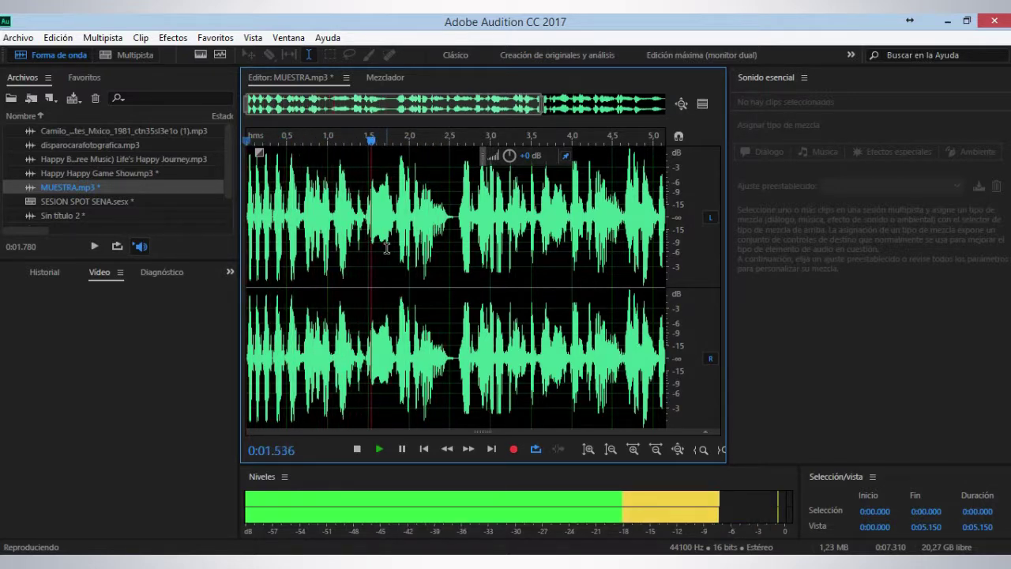
key("space")
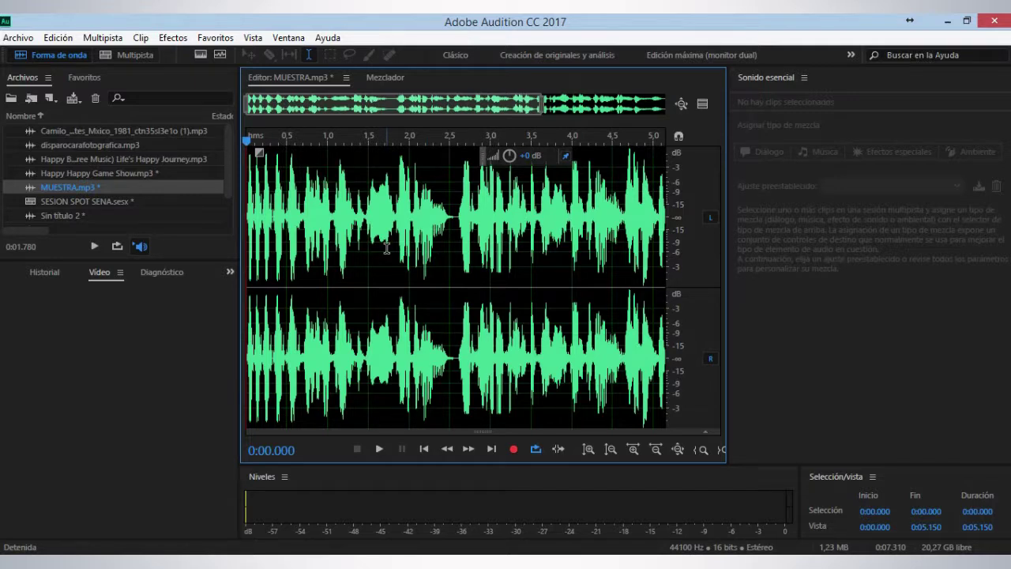
key("space")
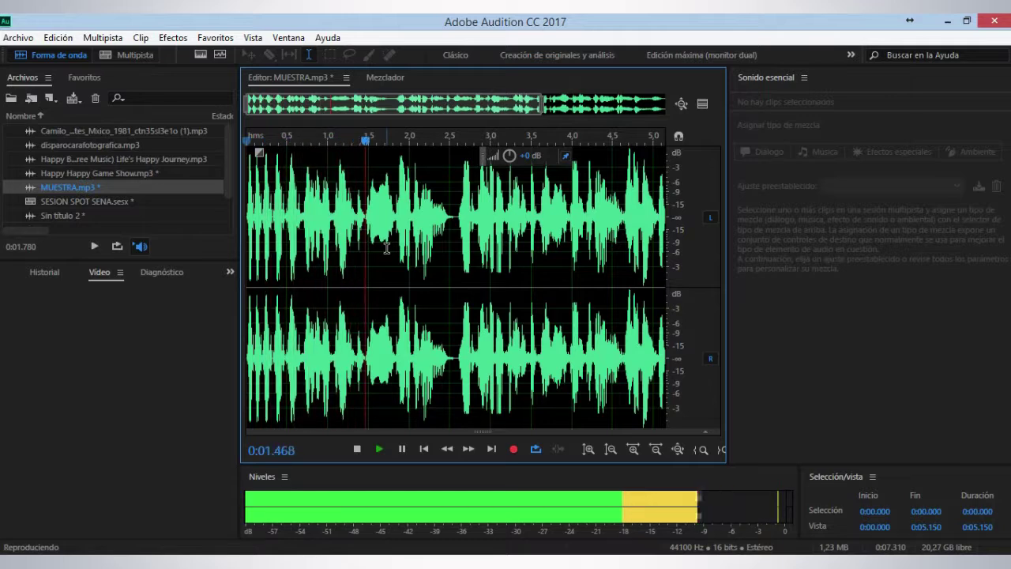
key("space")
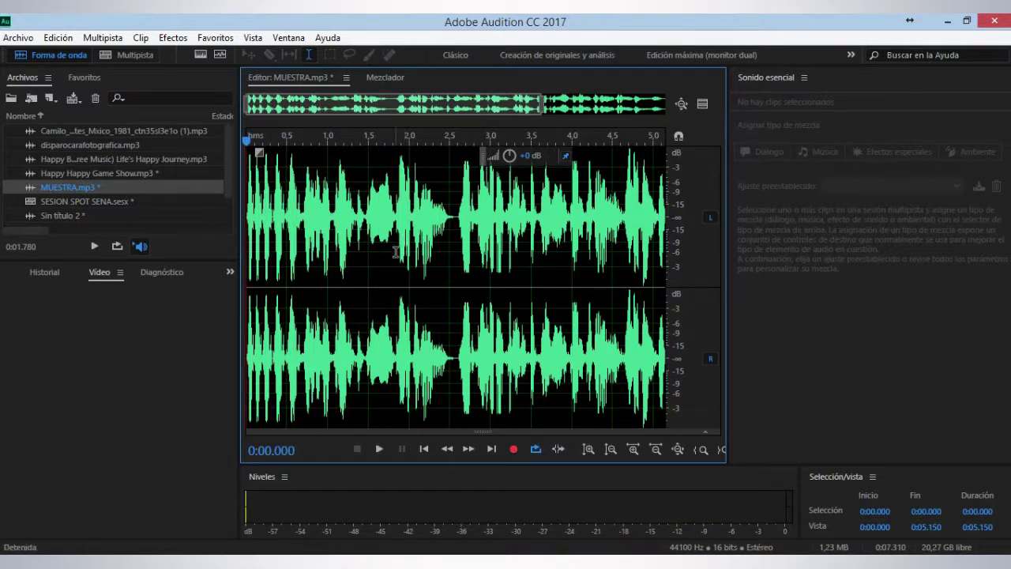
- Open the Camilo Sesto song in the waveform editor
scroll(426, 235, "down", 2)
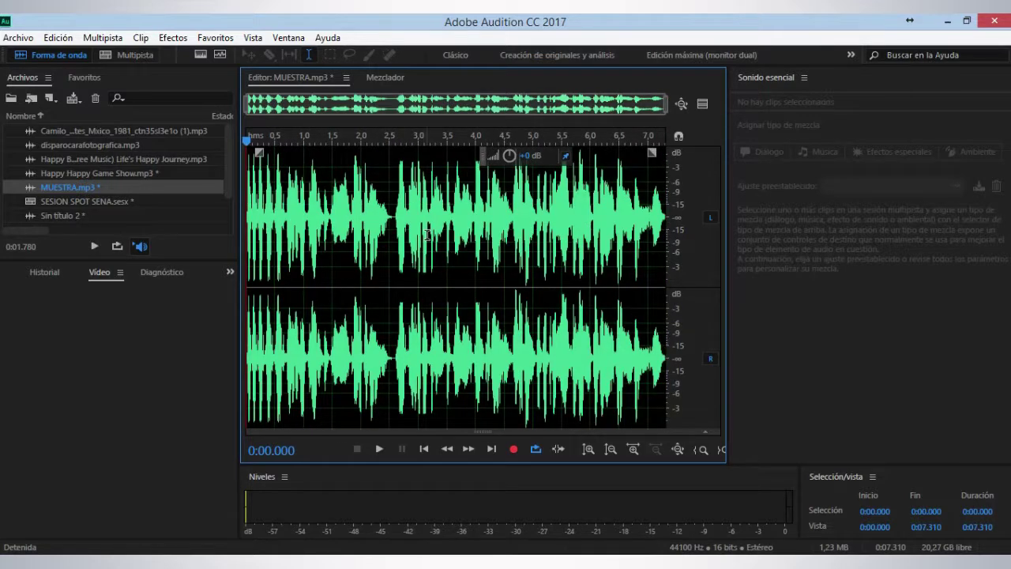
double_click(124, 131)
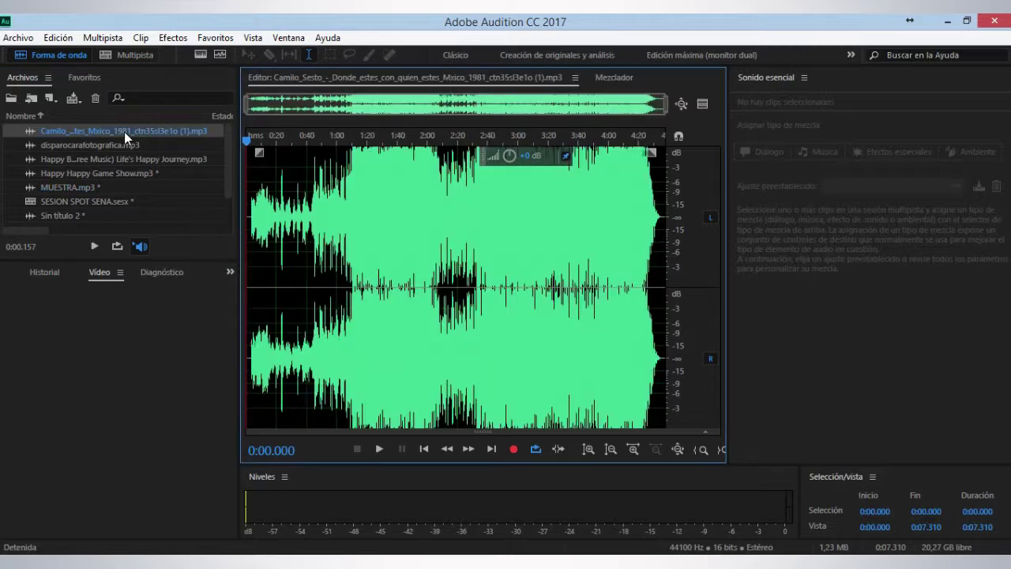
- Return to the multitrack session and open the Camilo Sesto clip on Pista 1 in the waveform editor
left_click(330, 179)
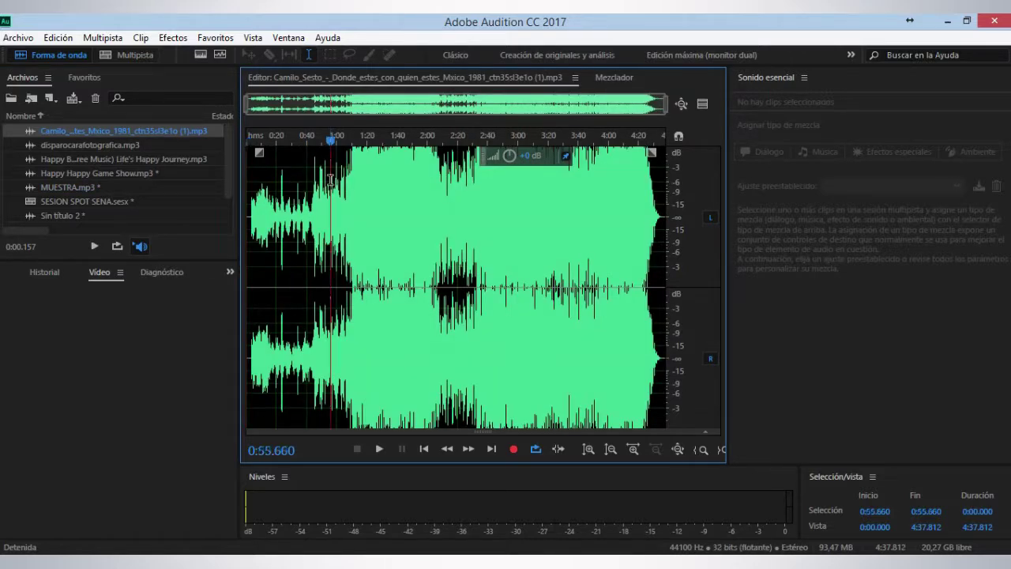
key("0")
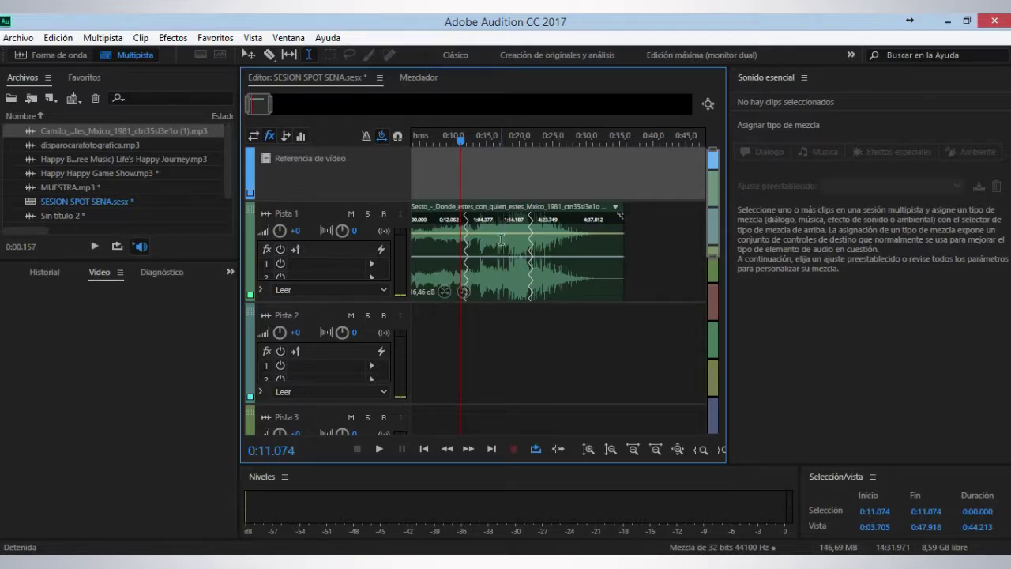
left_click(501, 239)
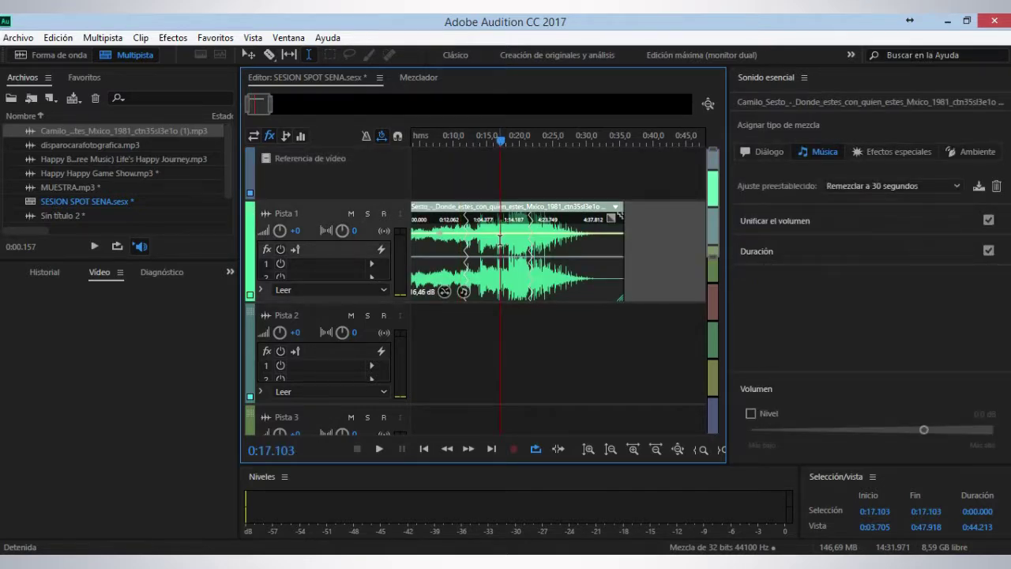
double_click(499, 237)
scroll(420, 200, "down", 2)
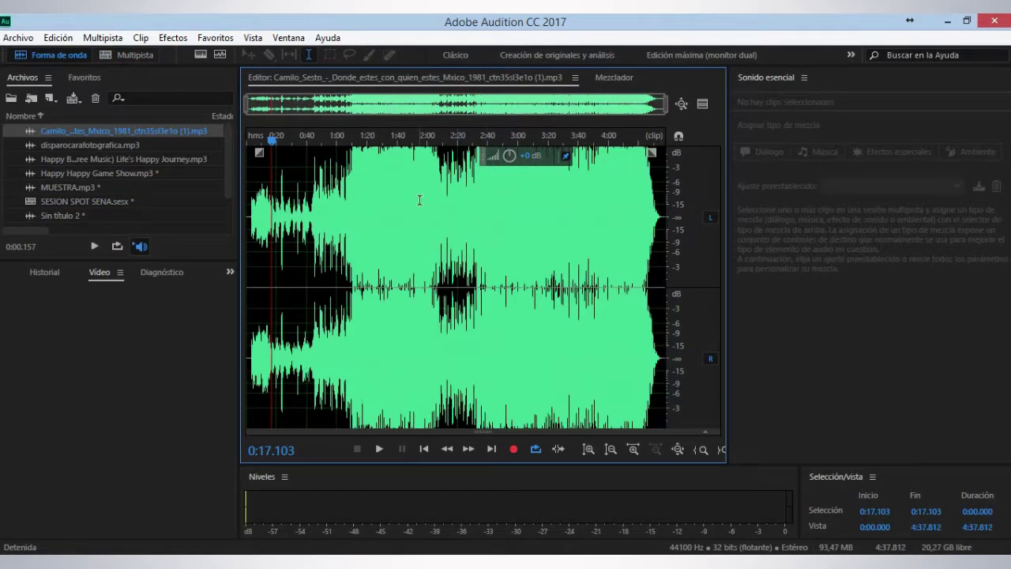
- Select the song from about 1:06 to its end
left_click(334, 192)
scroll(334, 192, "up", 3)
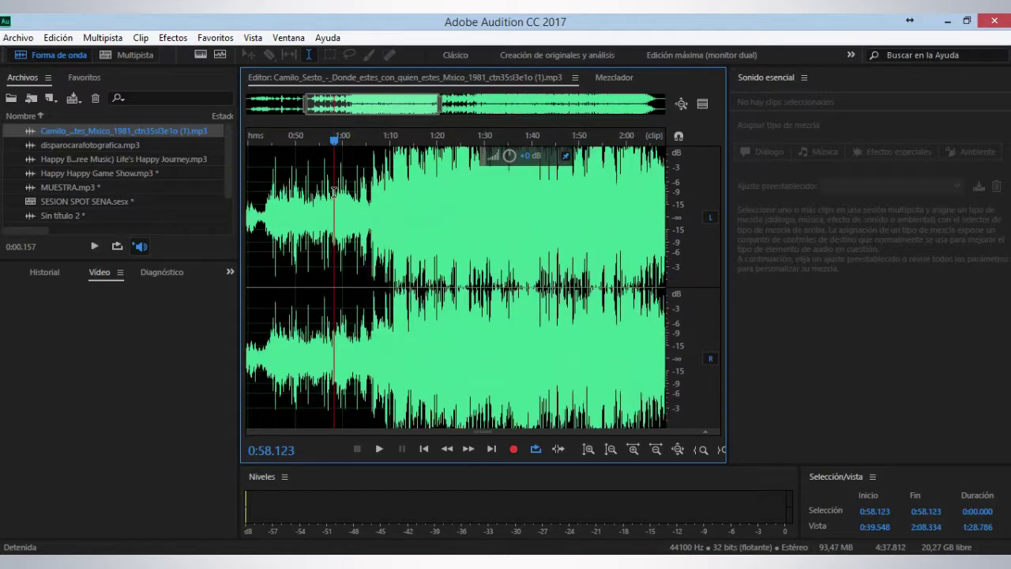
left_click_drag(371, 190, 742, 249)
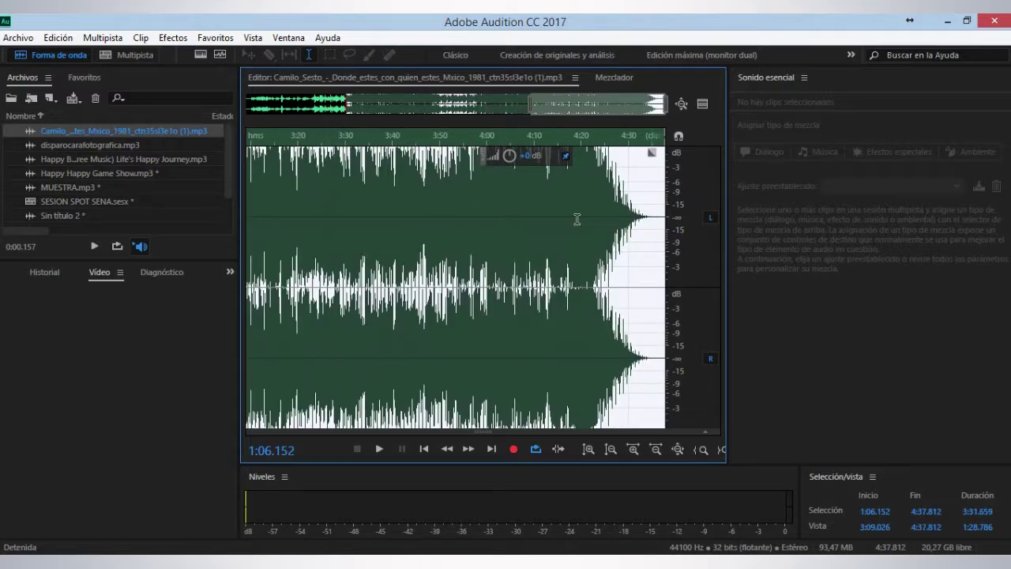
scroll(508, 213, "down", 3)
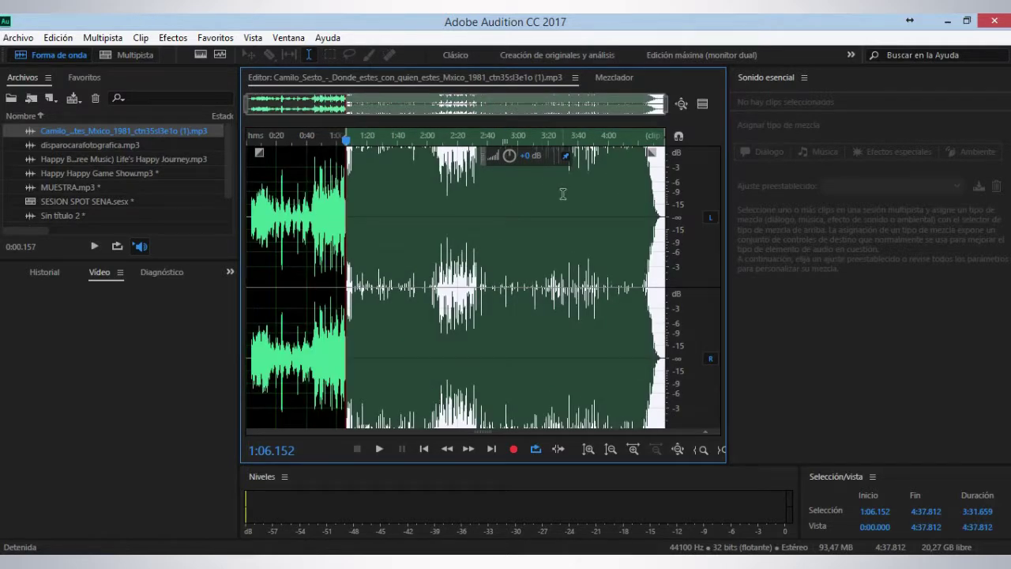
- Open the Extractor de canal central effect for the selection and preview it with the A capella preset
left_click(184, 38)
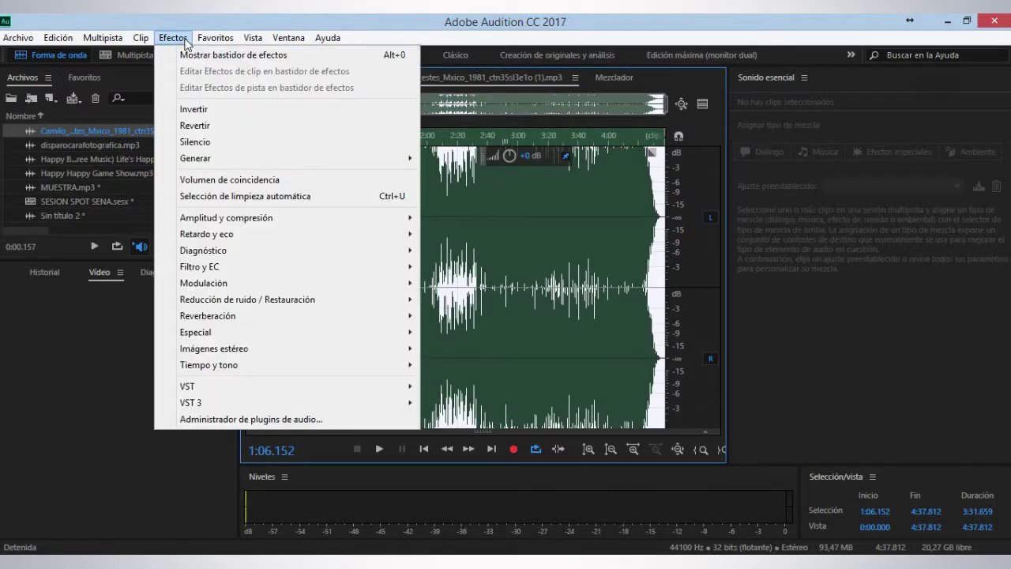
mouse_move(231, 334)
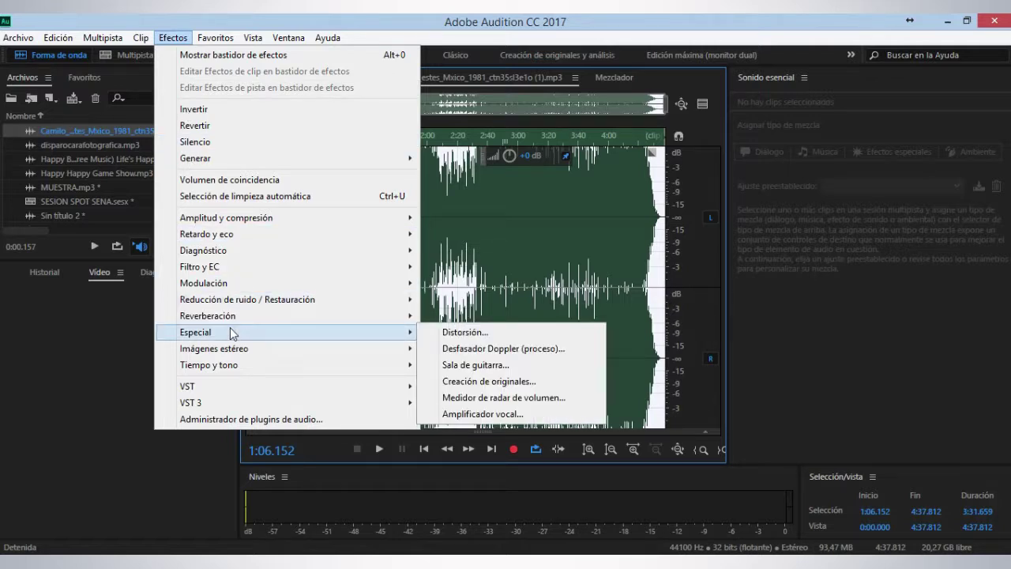
mouse_move(234, 351)
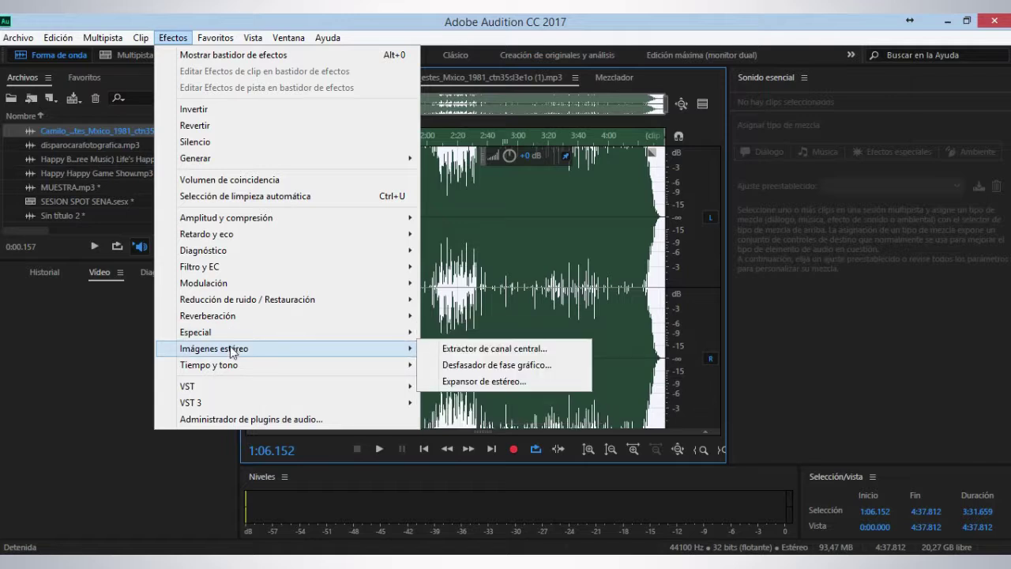
left_click(464, 352)
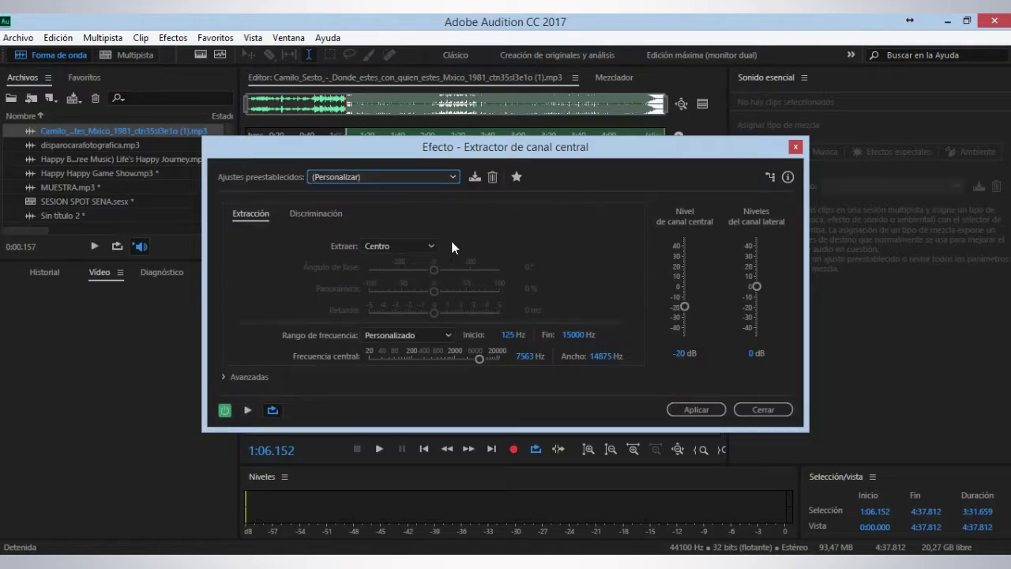
left_click(453, 177)
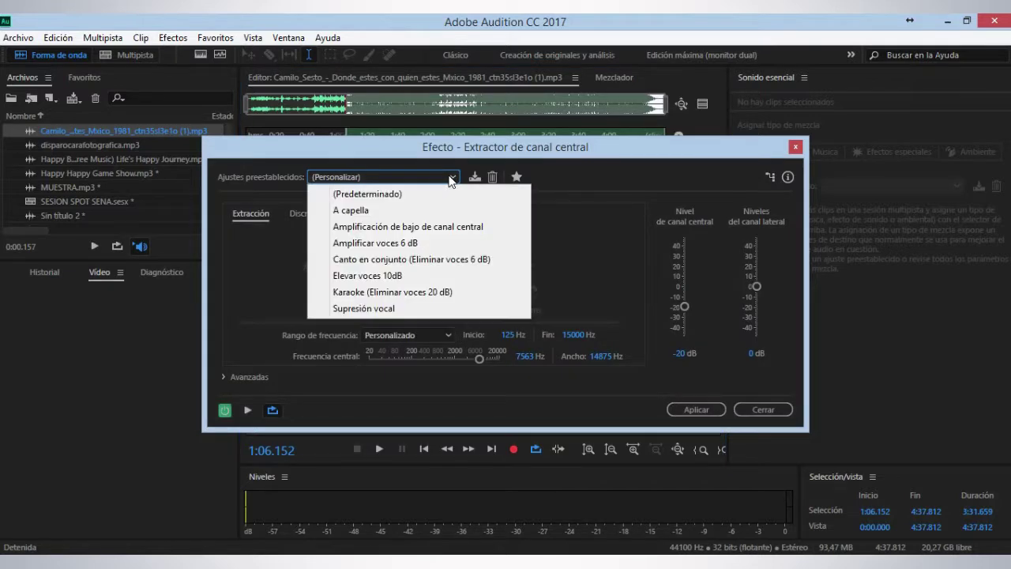
left_click(378, 216)
left_click(249, 409)
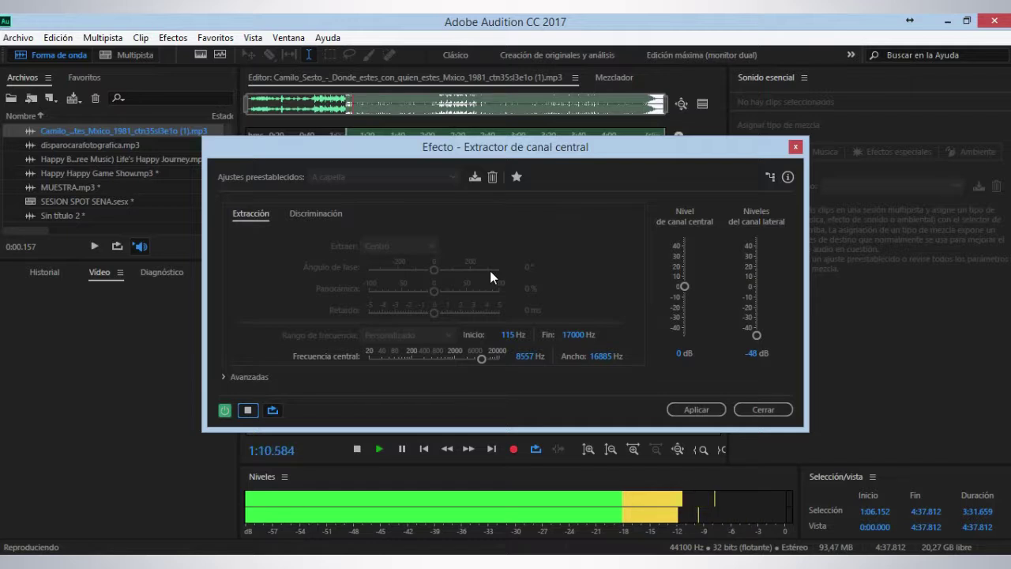
left_click(253, 409)
- Choose the Karaoke (Eliminar voces 20 dB) preset and preview the selection with it
left_click(444, 186)
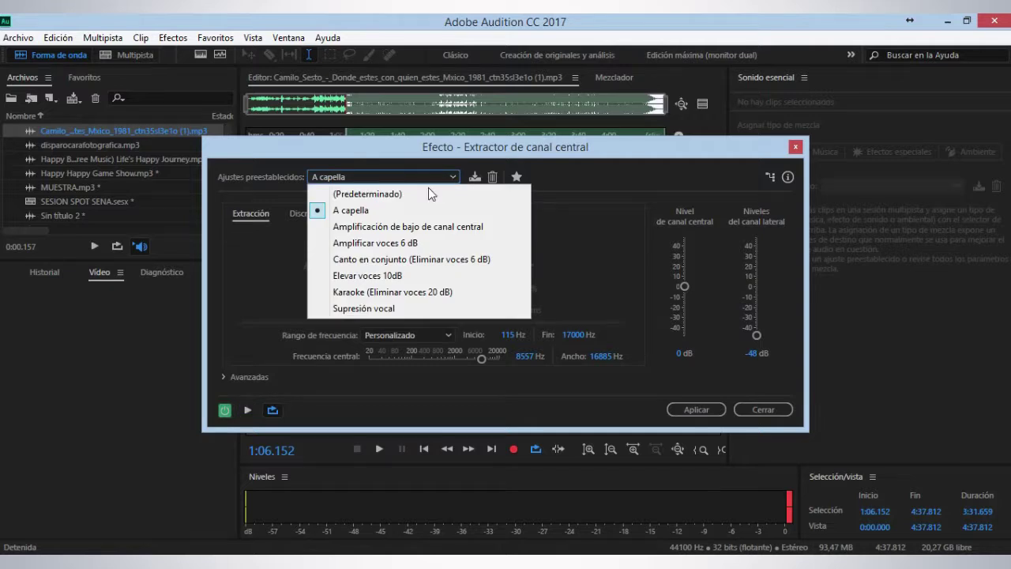
left_click(378, 291)
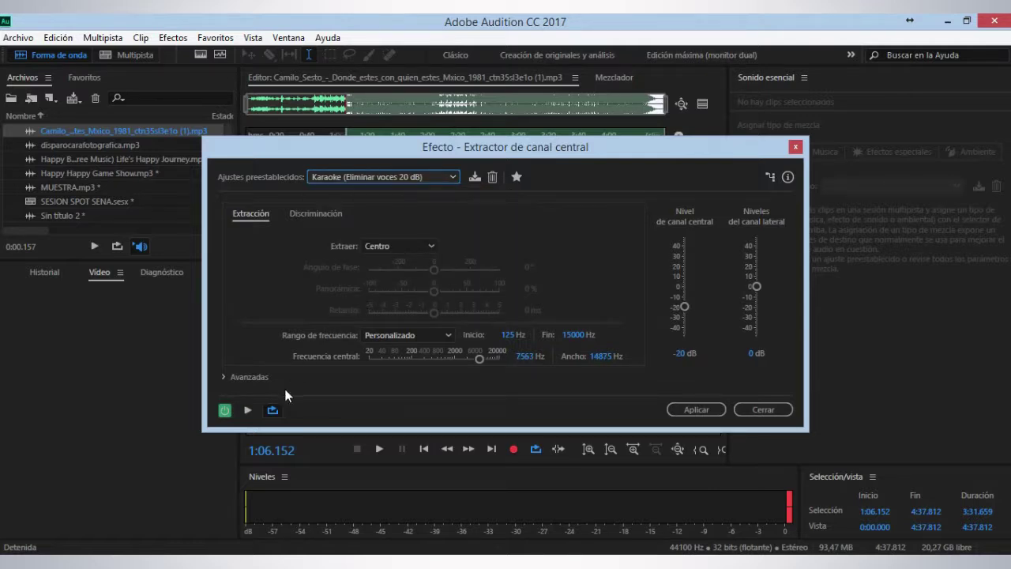
left_click(248, 412)
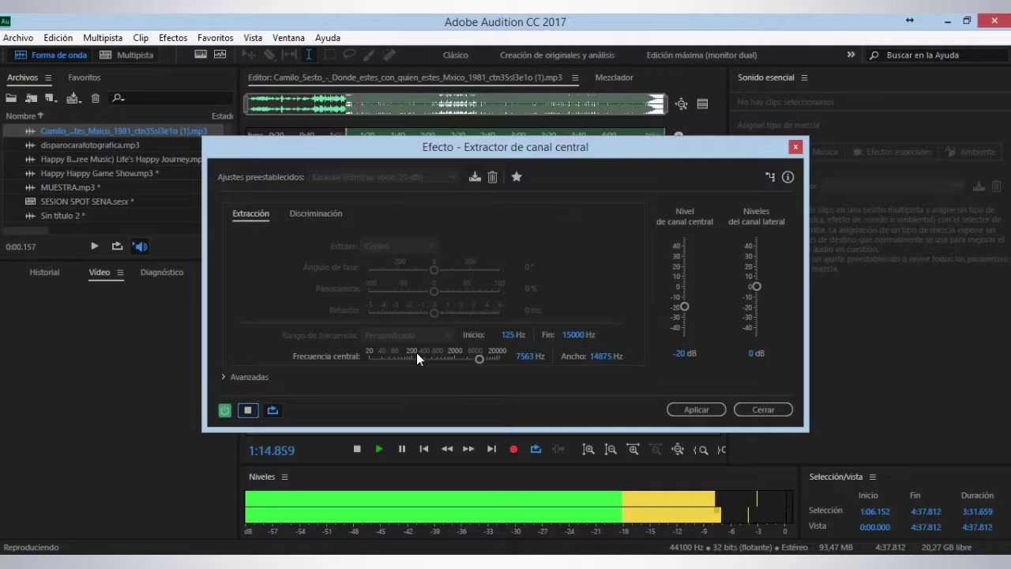
left_click(248, 412)
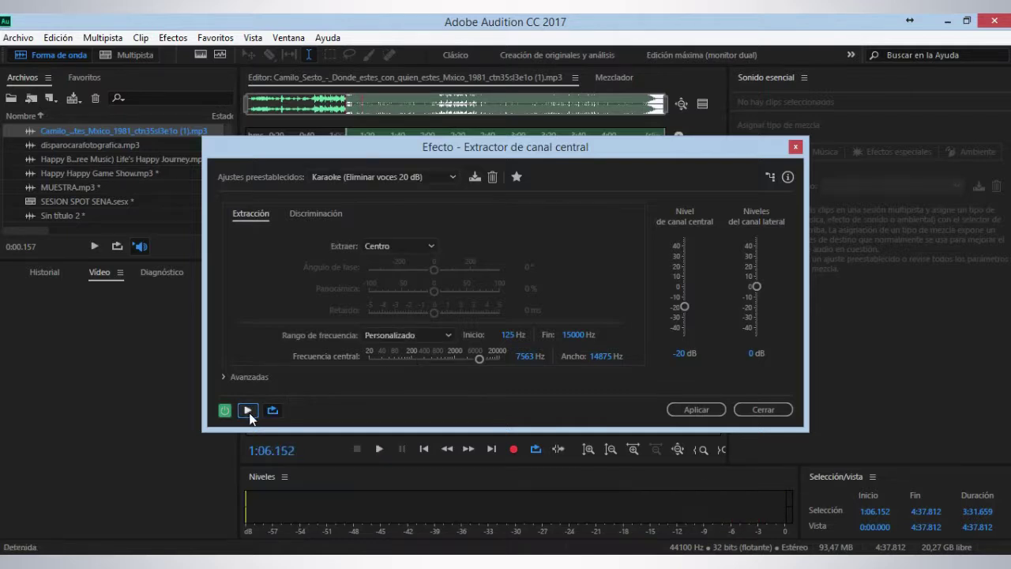
- Choose the Supresión vocal preset and preview the selection with it
left_click(453, 177)
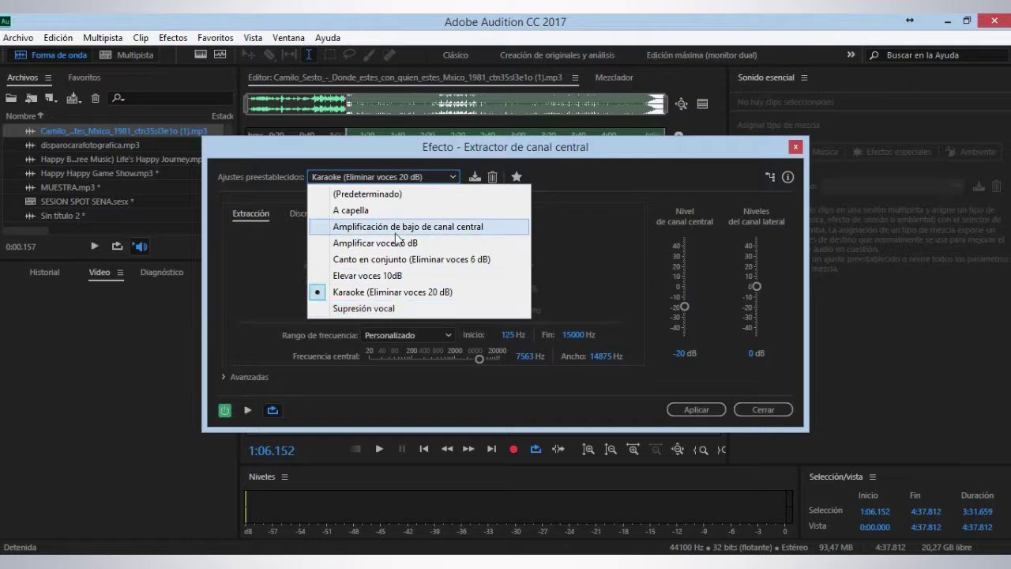
left_click(390, 309)
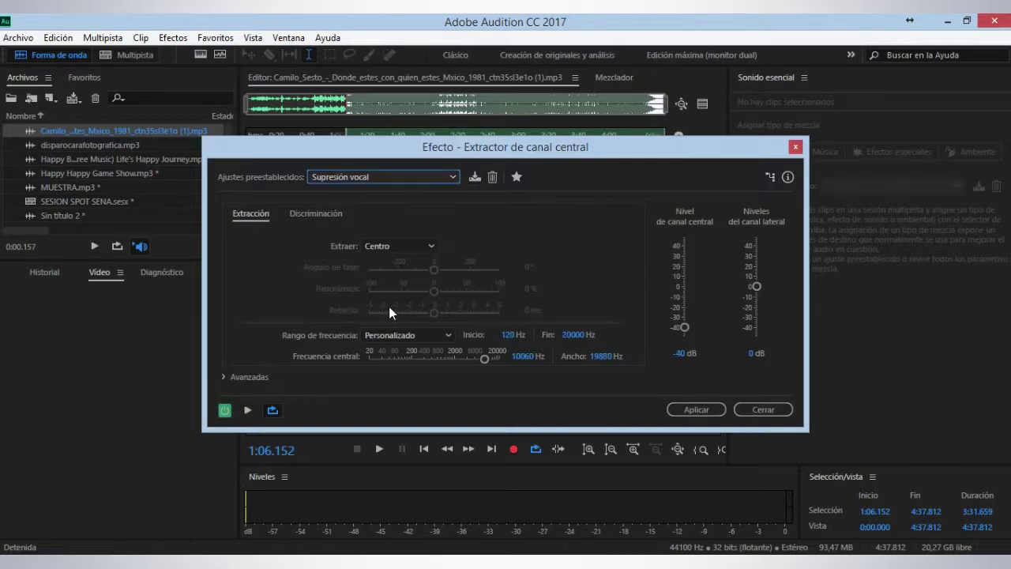
left_click(248, 410)
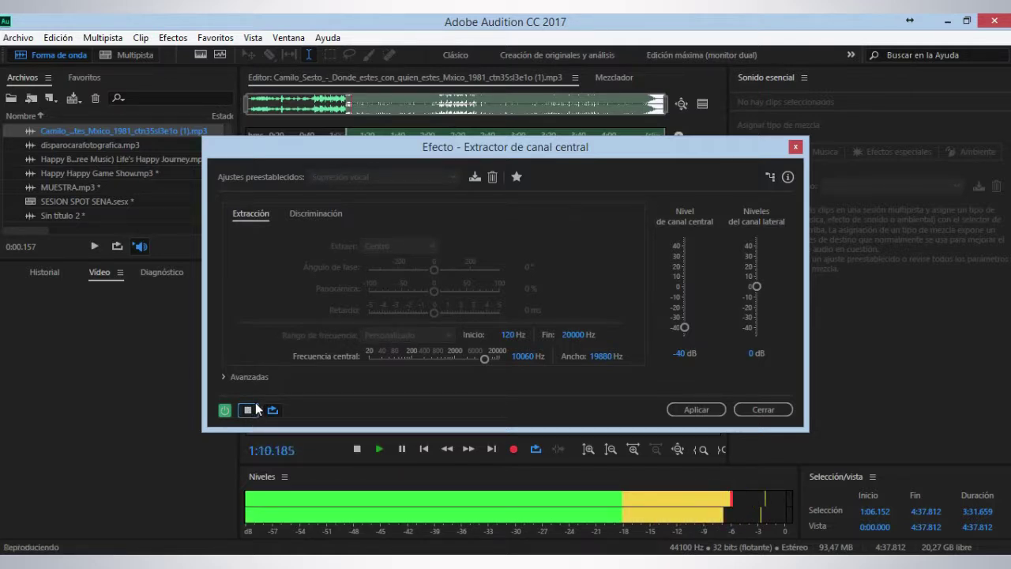
left_click(248, 410)
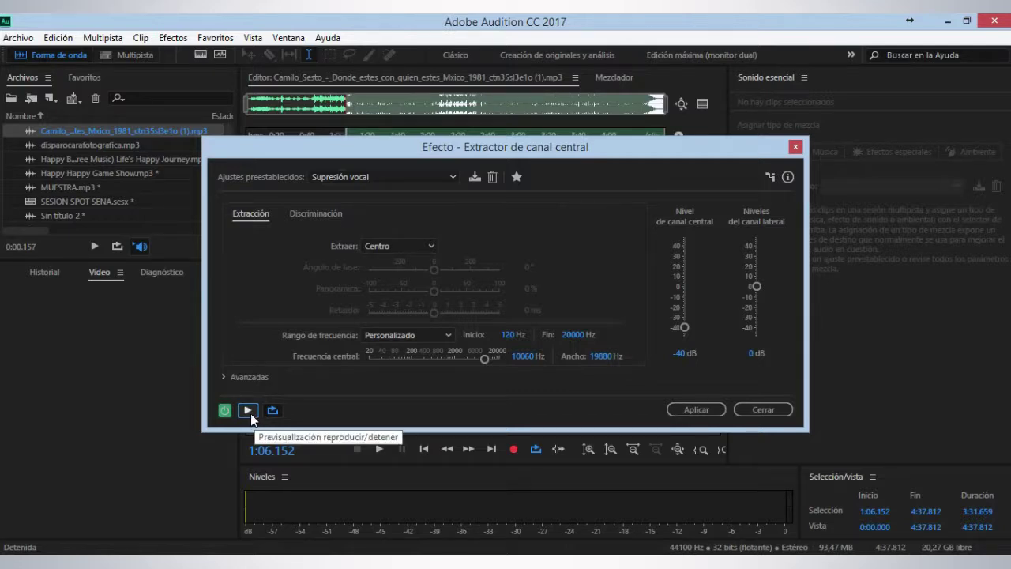
- During preview, raise the central channel level to about -18,2 dB and the side channel levels to about 6,5 dB; close the effect without applying it
left_click(250, 411)
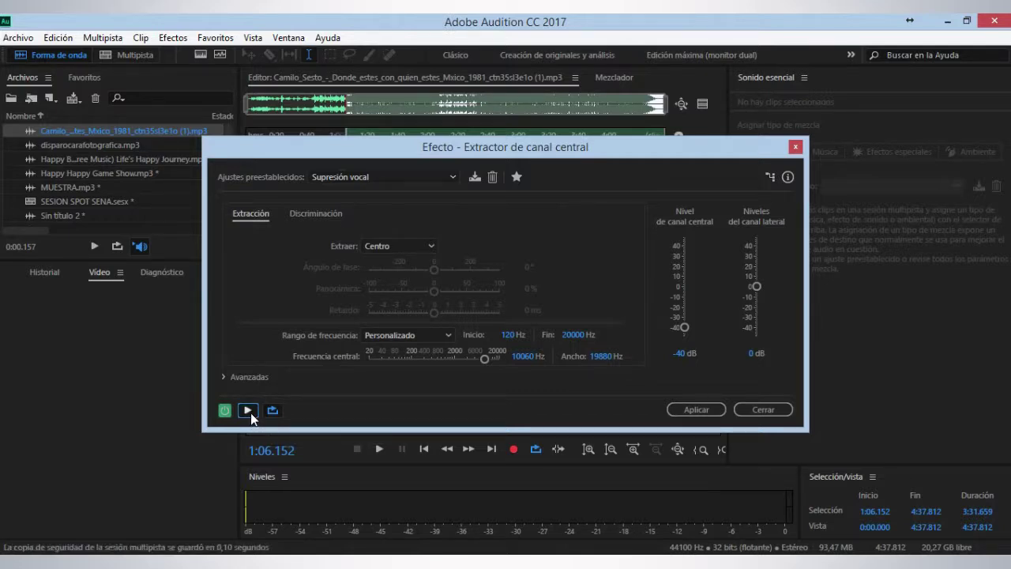
mouse_move(685, 327)
left_mouse_down()
mouse_move(683, 257)
mouse_move(683, 312)
left_mouse_up()
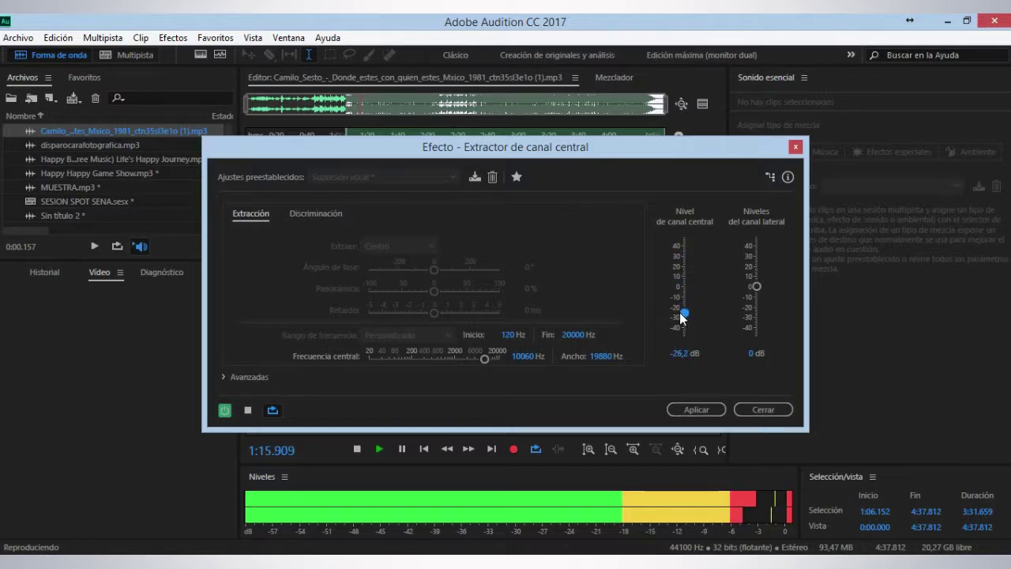
left_click_drag(756, 287, 757, 281)
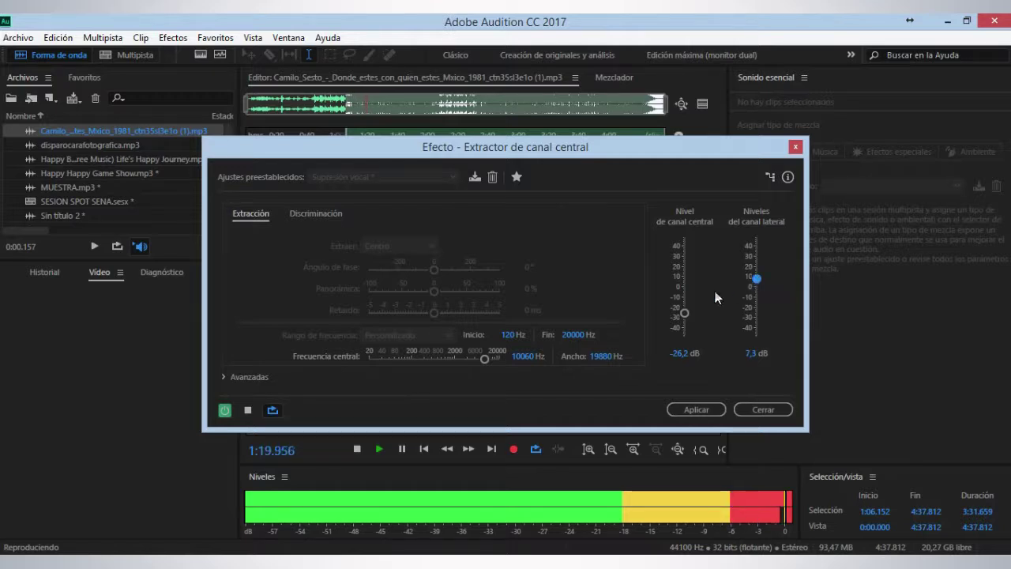
left_click_drag(689, 317, 687, 310)
left_click_drag(756, 281, 759, 288)
left_click(251, 409)
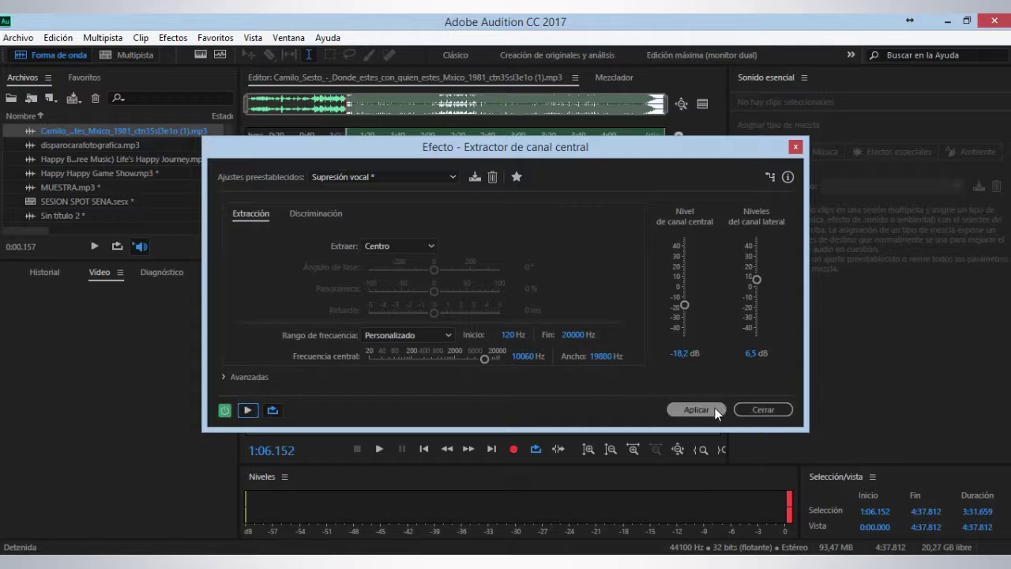
left_click(761, 409)
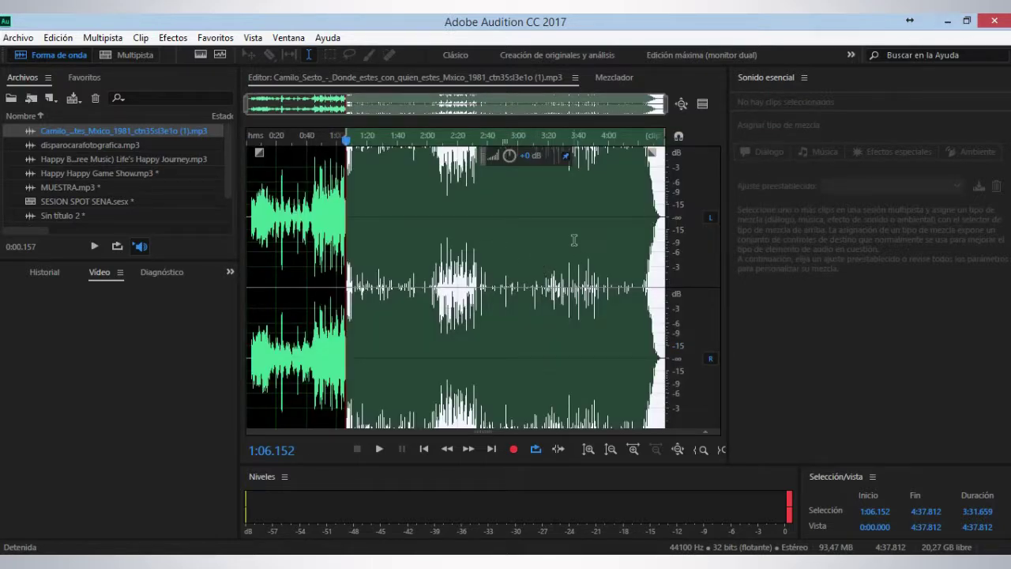
- Clear the waveform selection and minimise the audio editor and the "material para video sonido" folder window to reach the YouTube page
left_click(470, 228)
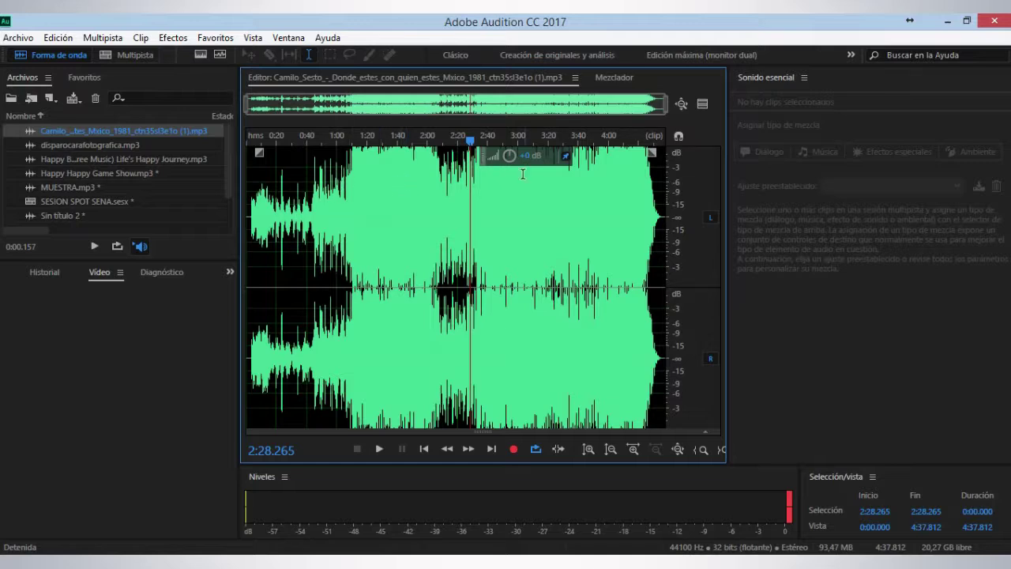
left_click(947, 22)
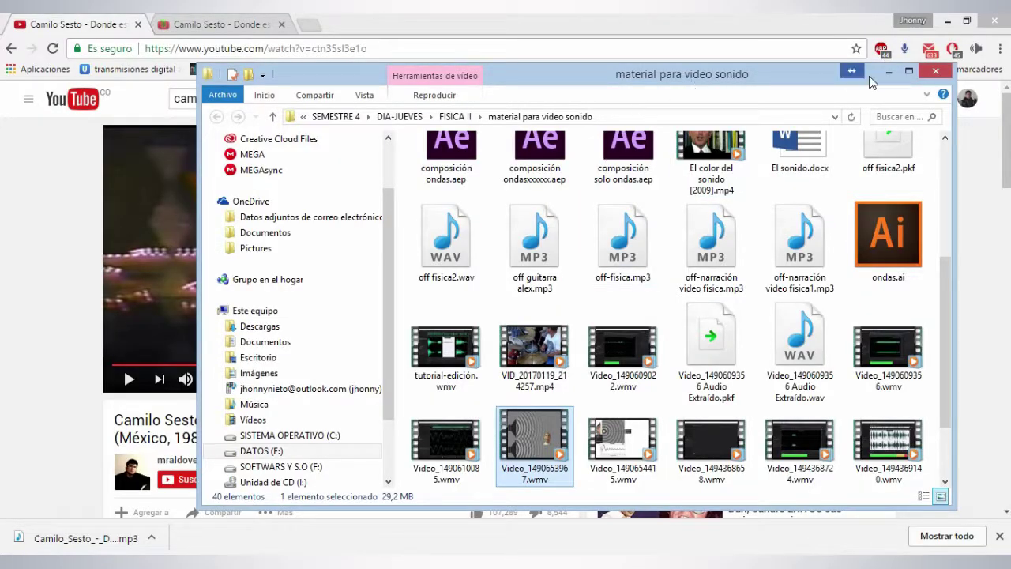
left_click(891, 72)
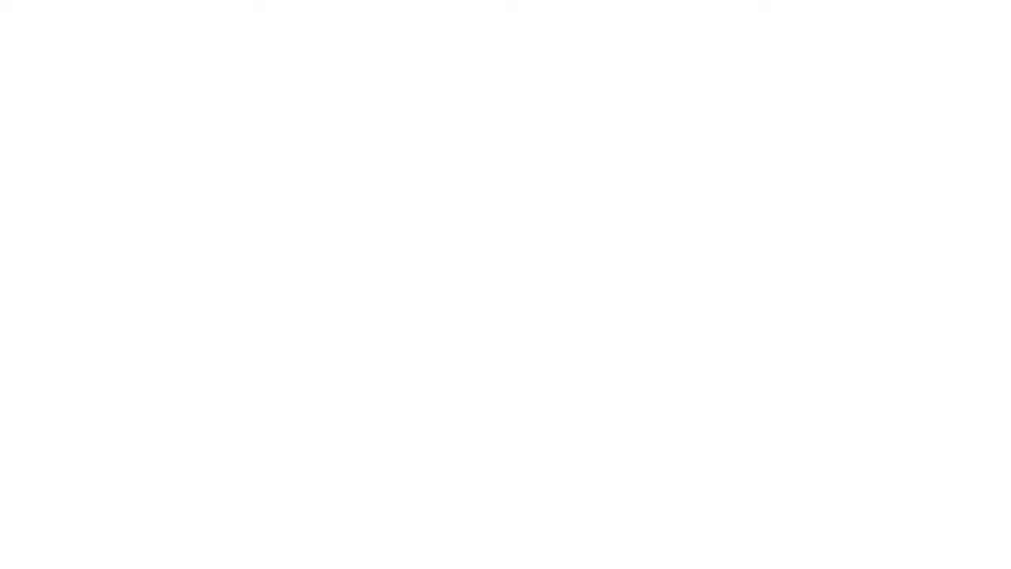